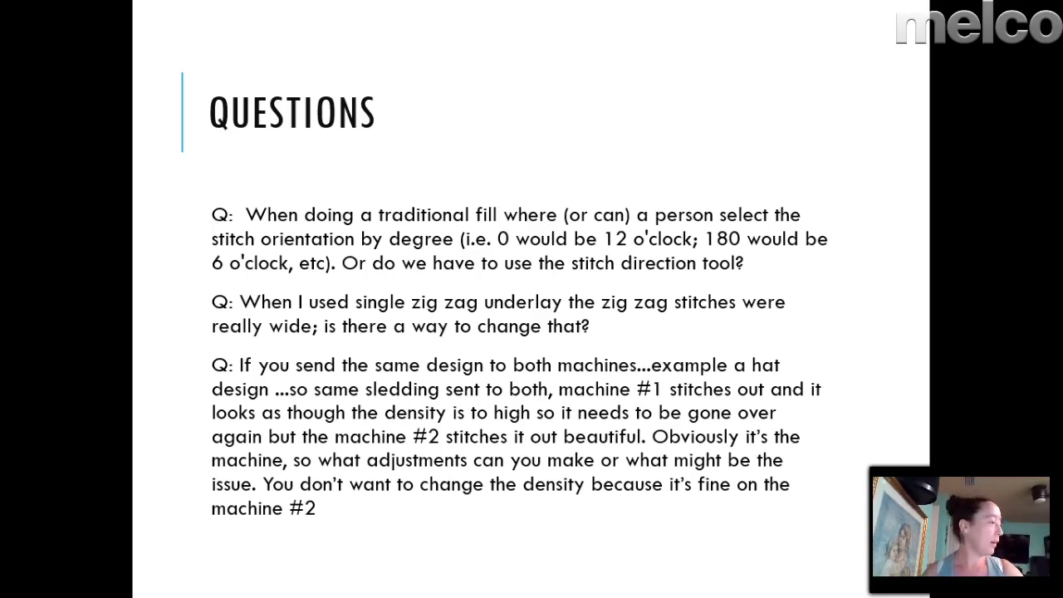
- Switch to Design Shop Pro+ and draw a closed Complex fill outline around the origin with two straight sides and two curved ends
key("alt+Tab")
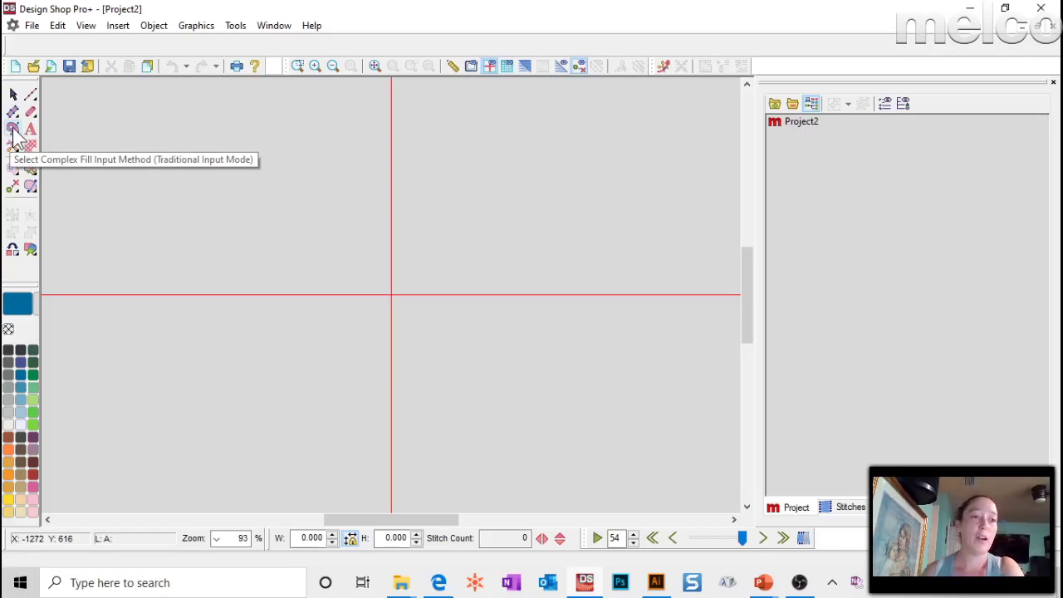
left_click(118, 26)
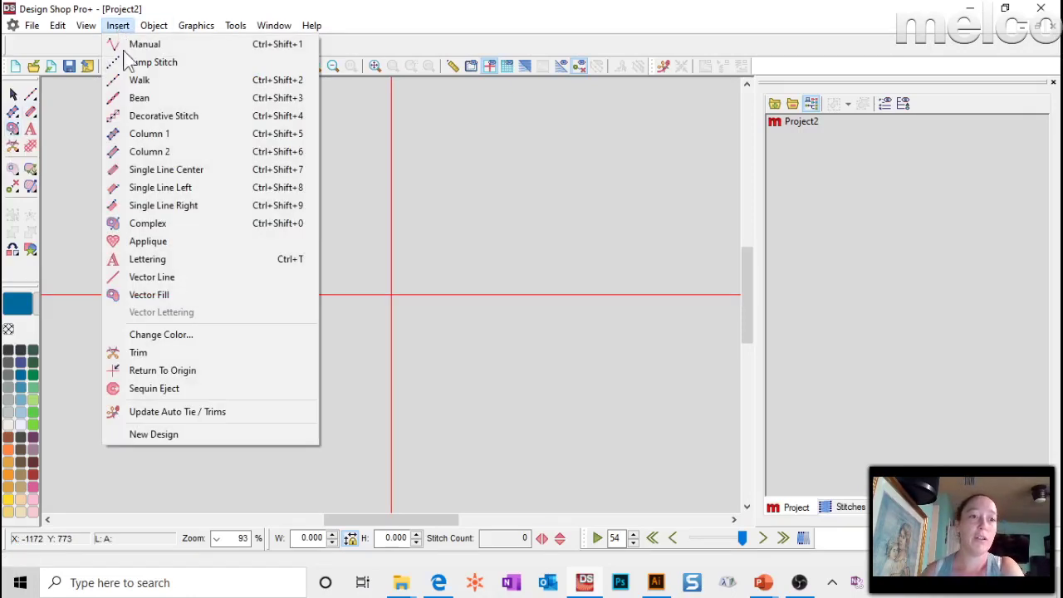
left_click(153, 224)
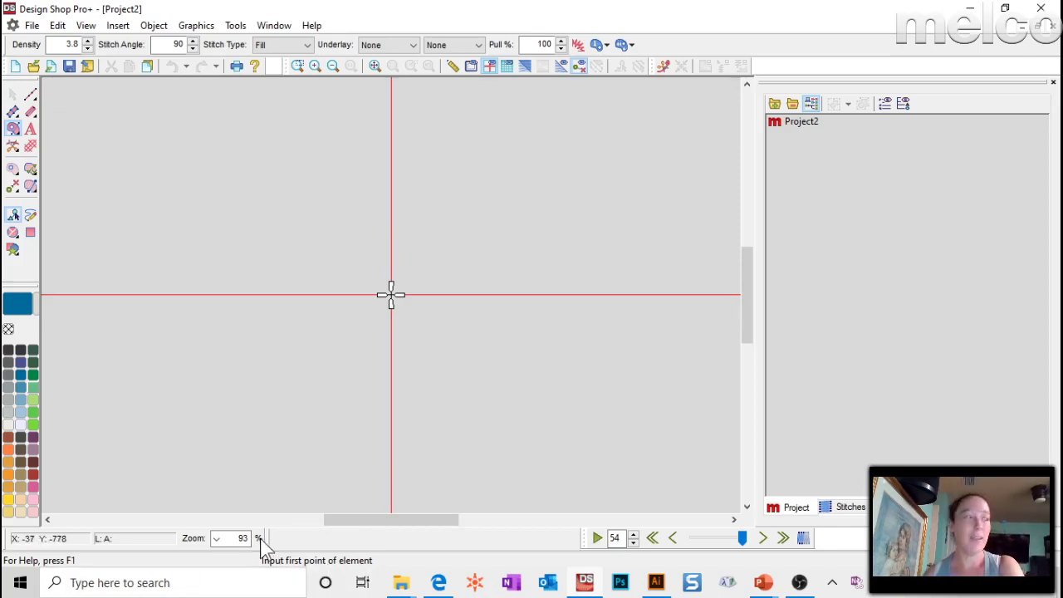
left_click(375, 330)
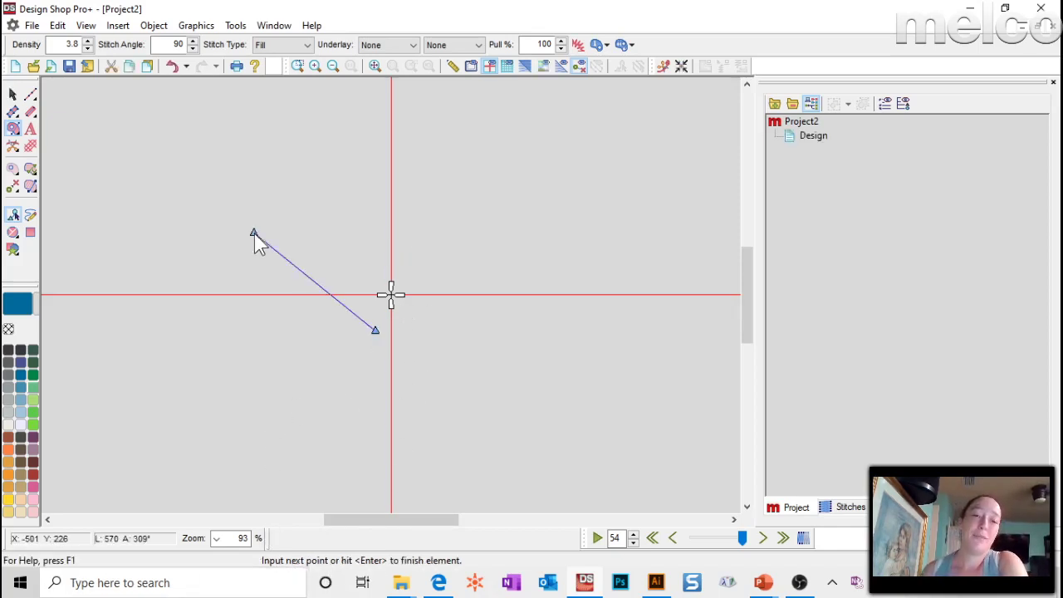
right_click(340, 146)
left_click(477, 163)
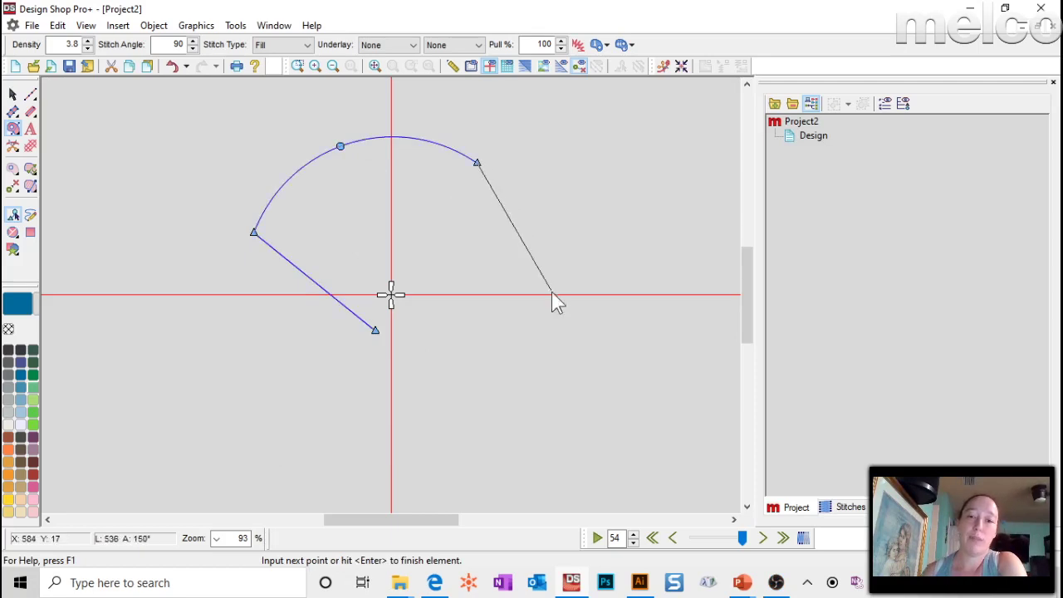
left_click(588, 280)
right_click(549, 339)
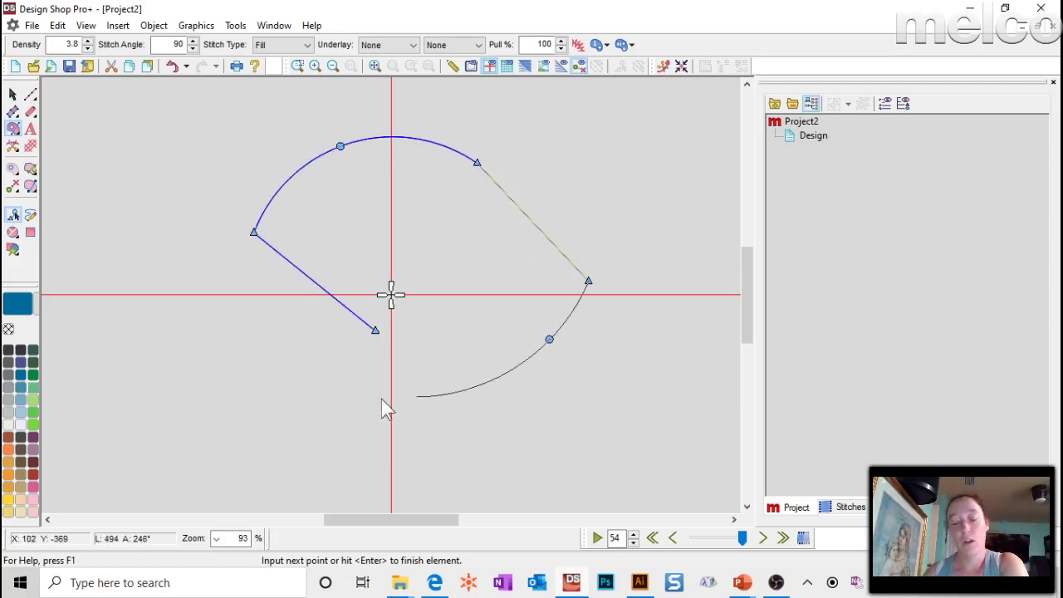
left_click(381, 336)
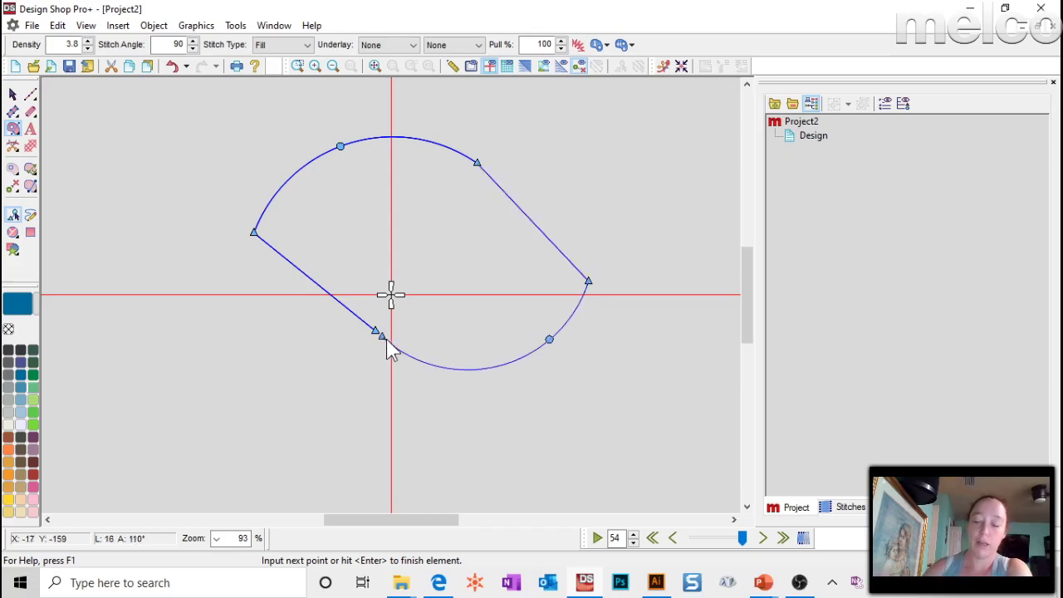
key("Return")
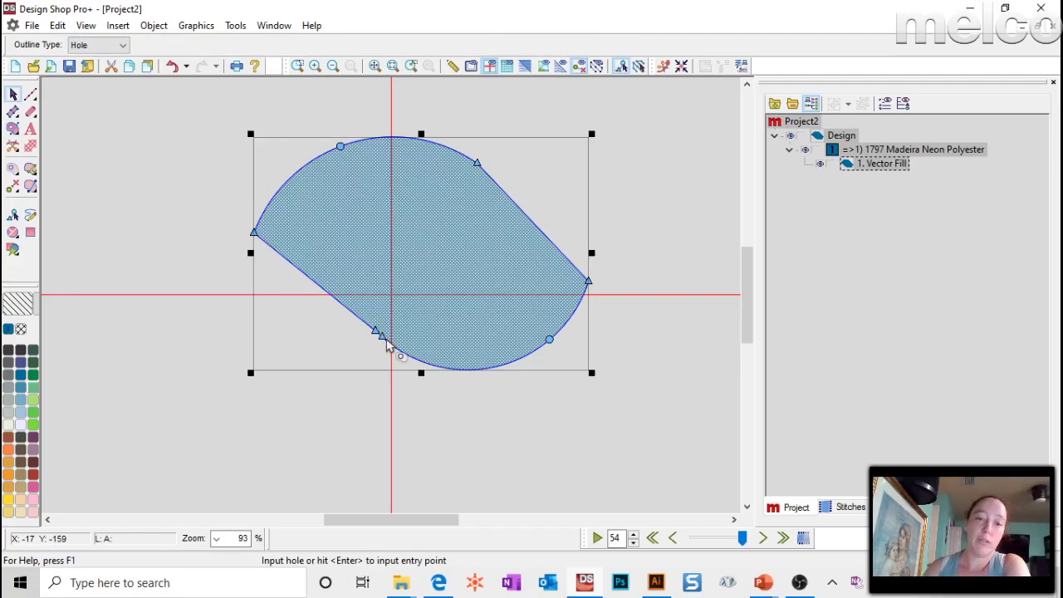
- Finish the fill without holes, placing its entry point at the upper left, exit point at the lower right, and a rising diagonal stitch direction
key("Return")
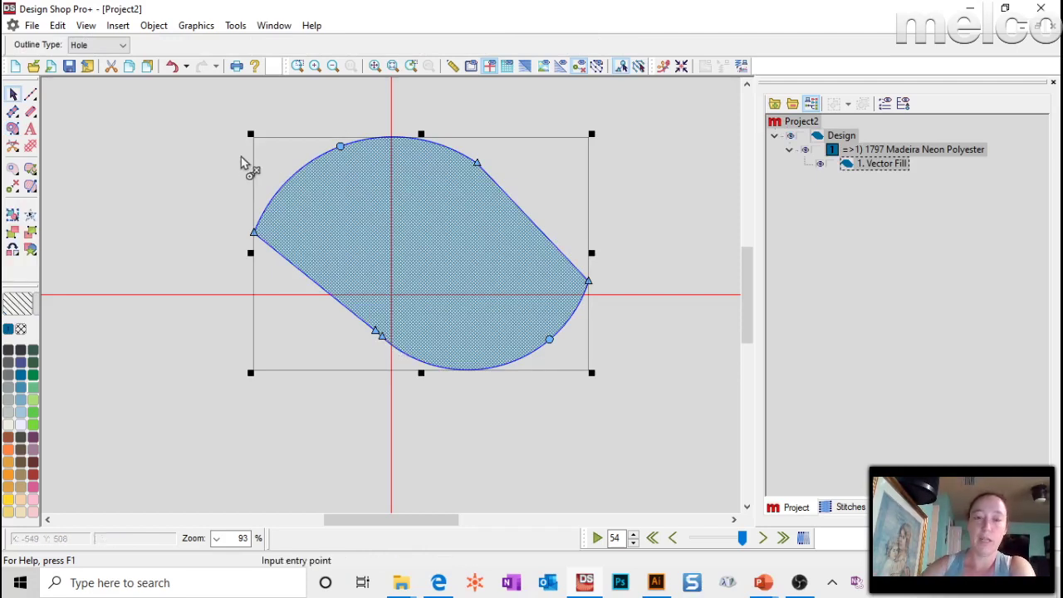
left_click(296, 126)
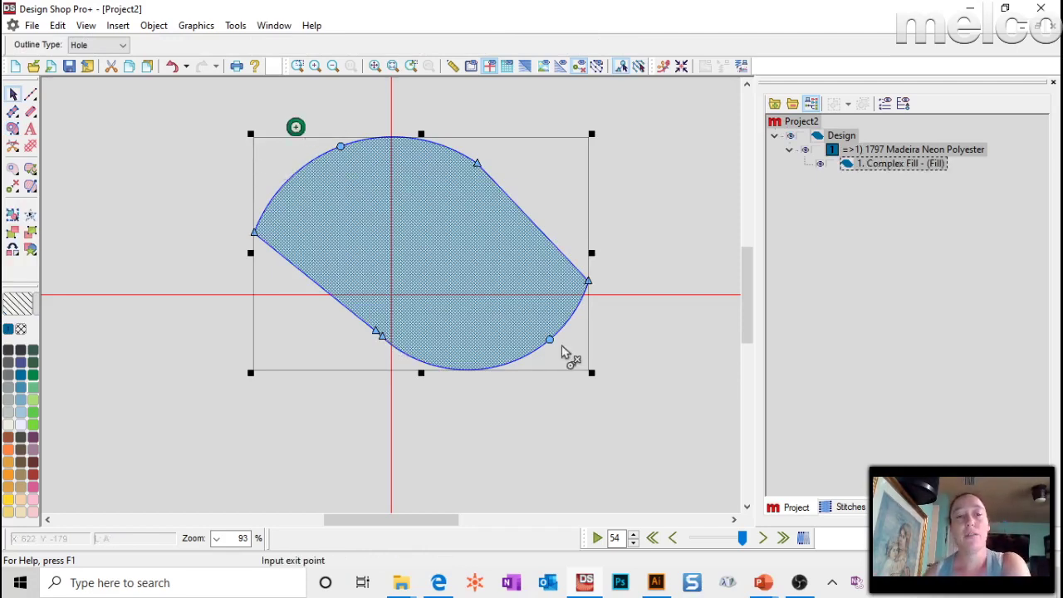
left_click(566, 365)
left_click_drag(218, 359, 600, 180)
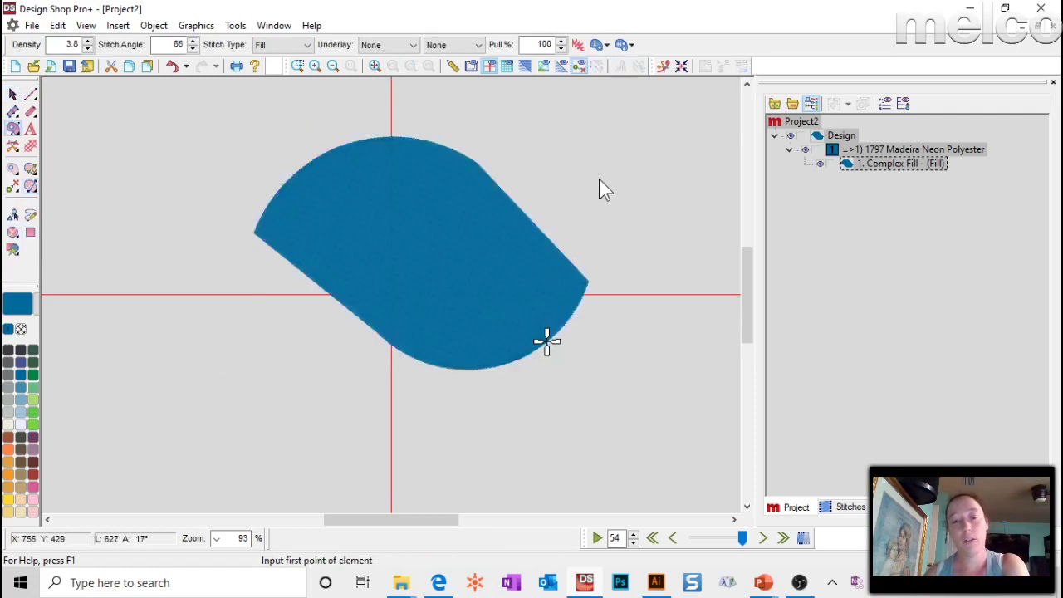
- Select the complex fill and try stitch angles of 0 and 90 in its object properties, ending with 60
left_click(12, 94)
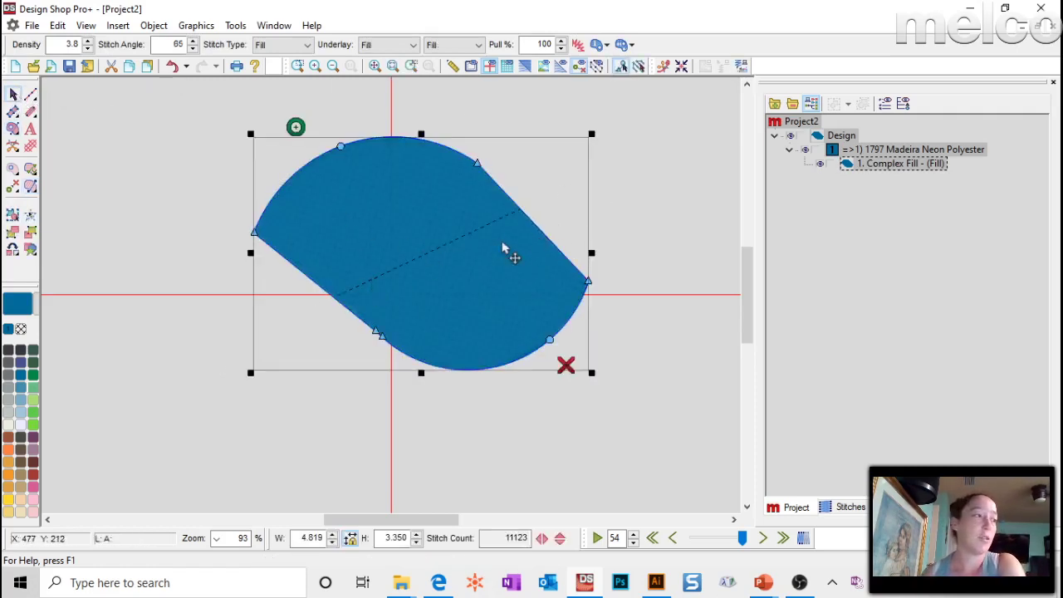
double_click(418, 200)
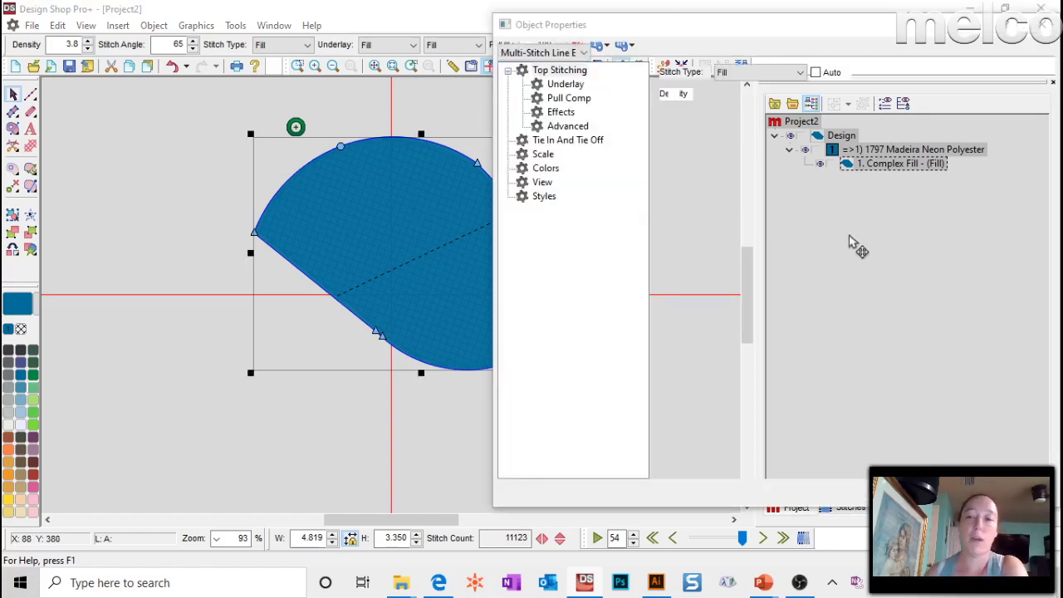
double_click(767, 184)
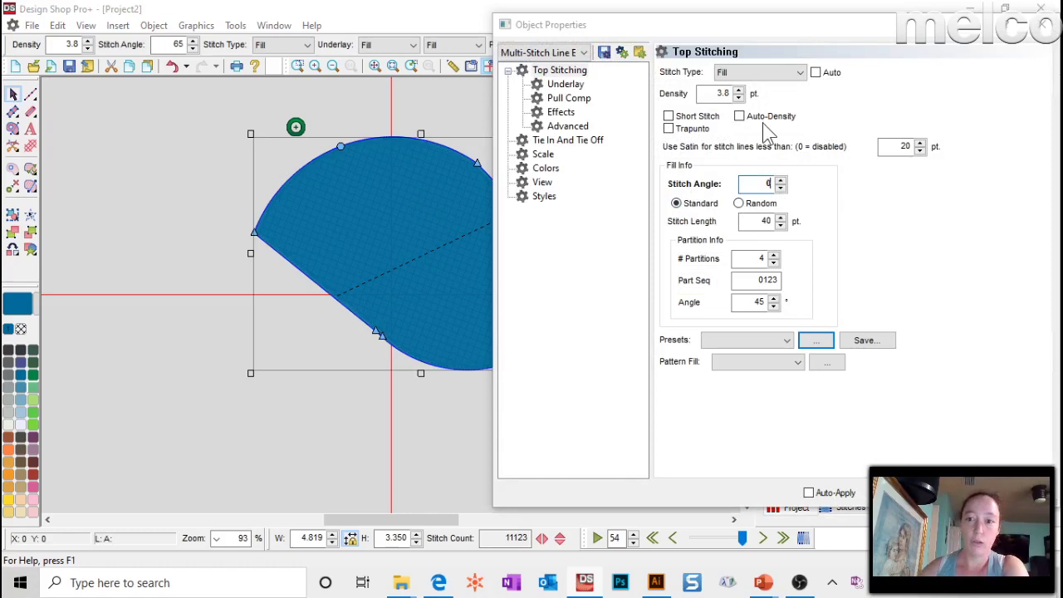
left_click_drag(631, 24, 747, 21)
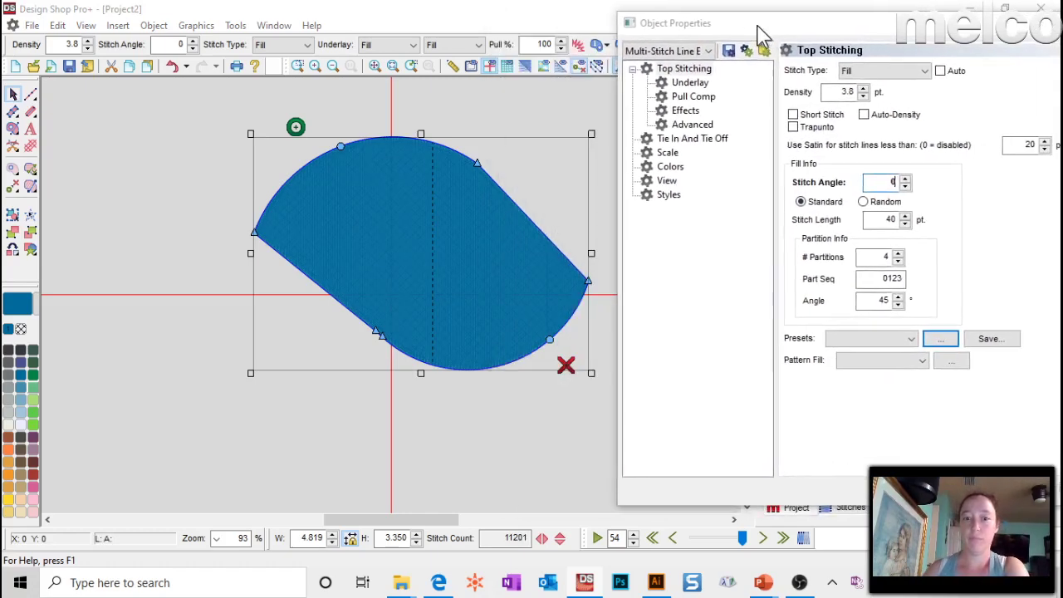
left_click(881, 184)
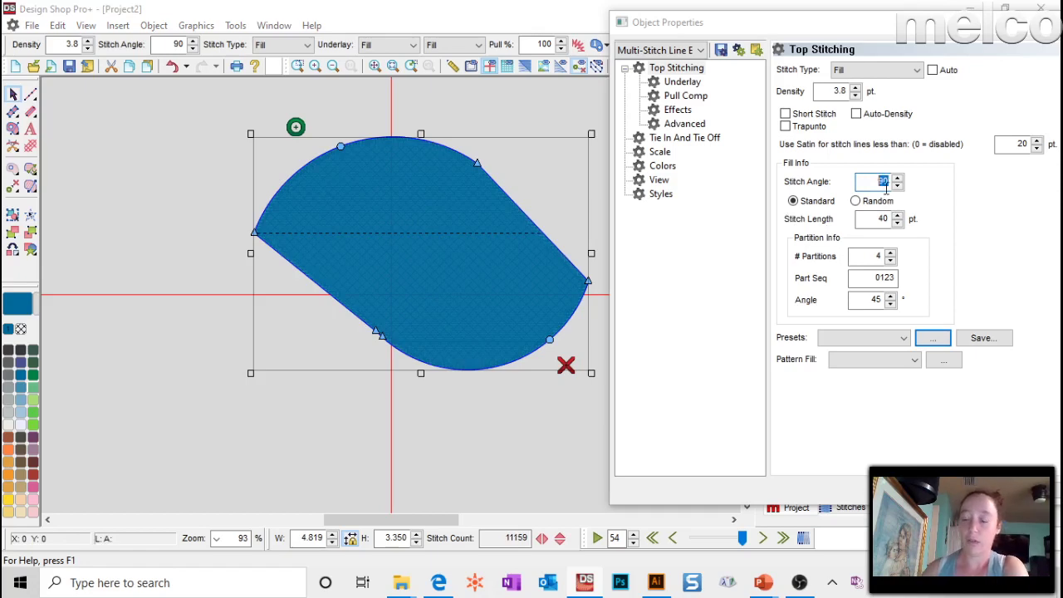
type("60")
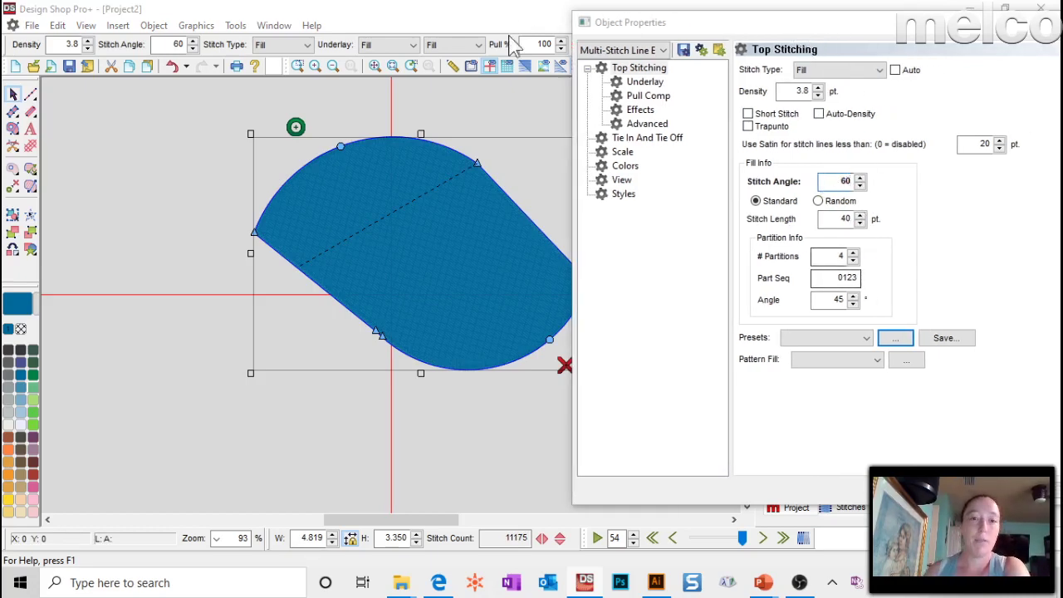
- Display the stitches in 3D and apply the Fill 3 preset to the shape, examining the stitch texture along its upper edge
left_click(525, 66)
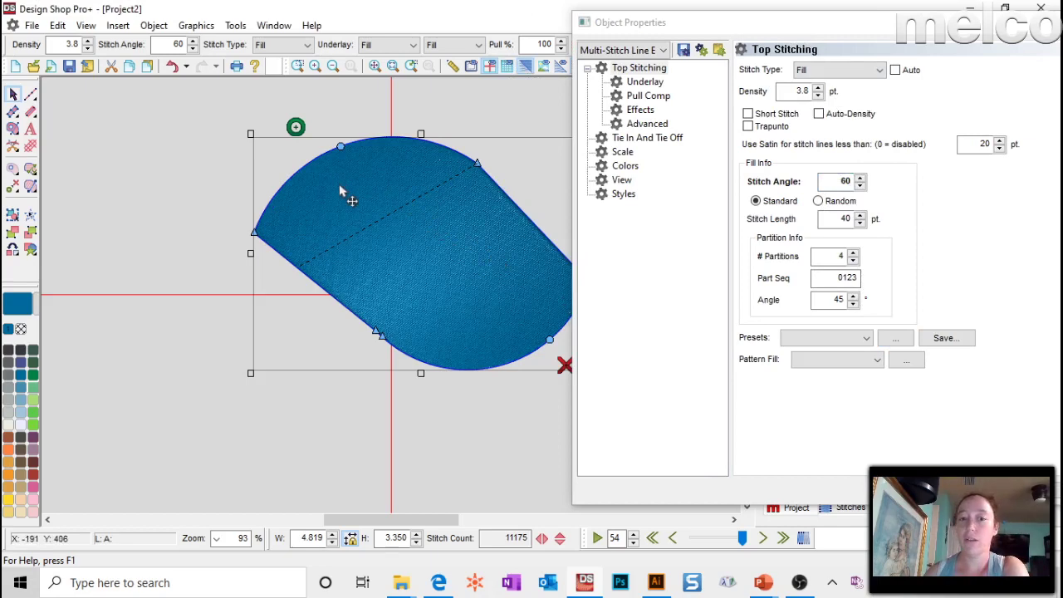
left_click(823, 338)
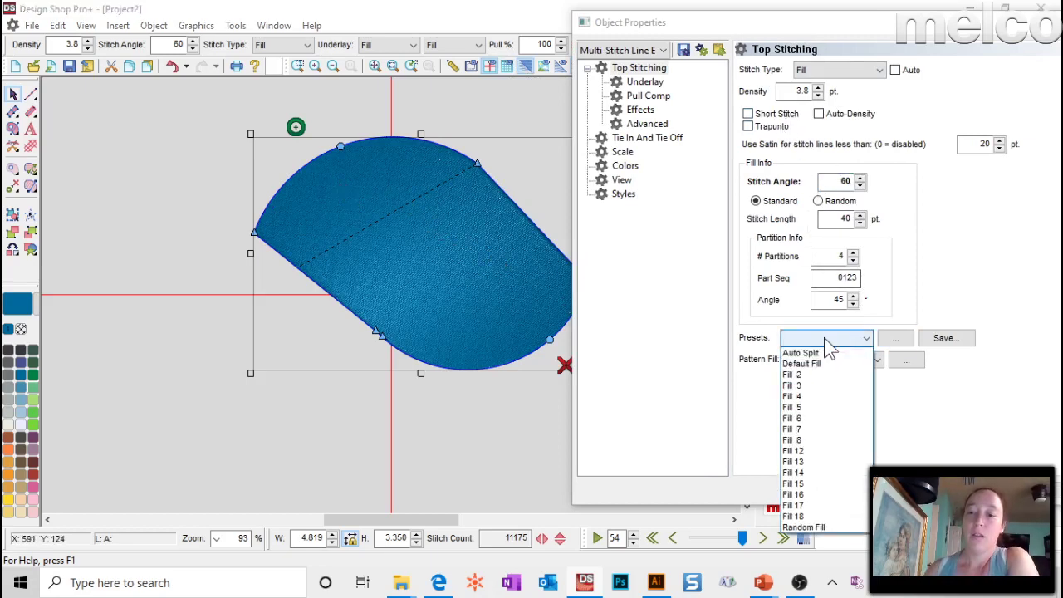
left_click(811, 385)
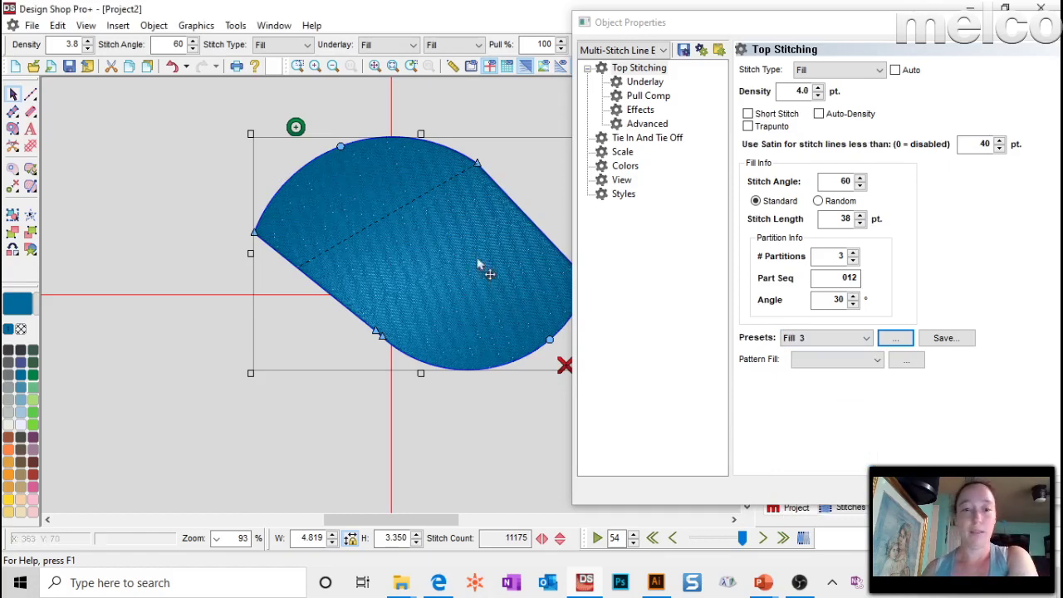
left_click(299, 66)
left_click_drag(346, 131, 469, 214)
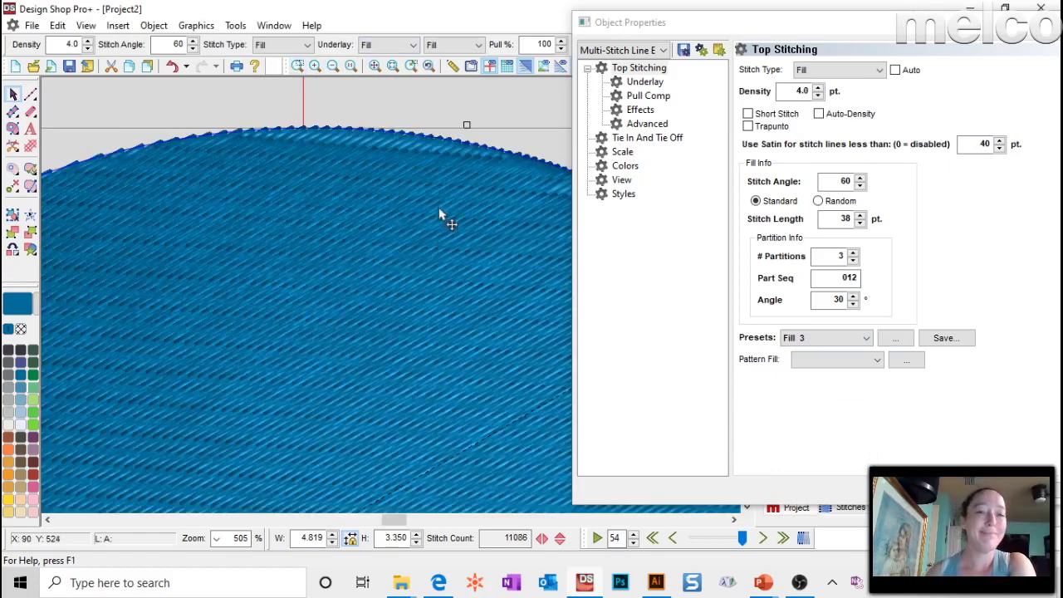
- Apply the Bricks pattern fill to the shape's top stitching
left_click(841, 277)
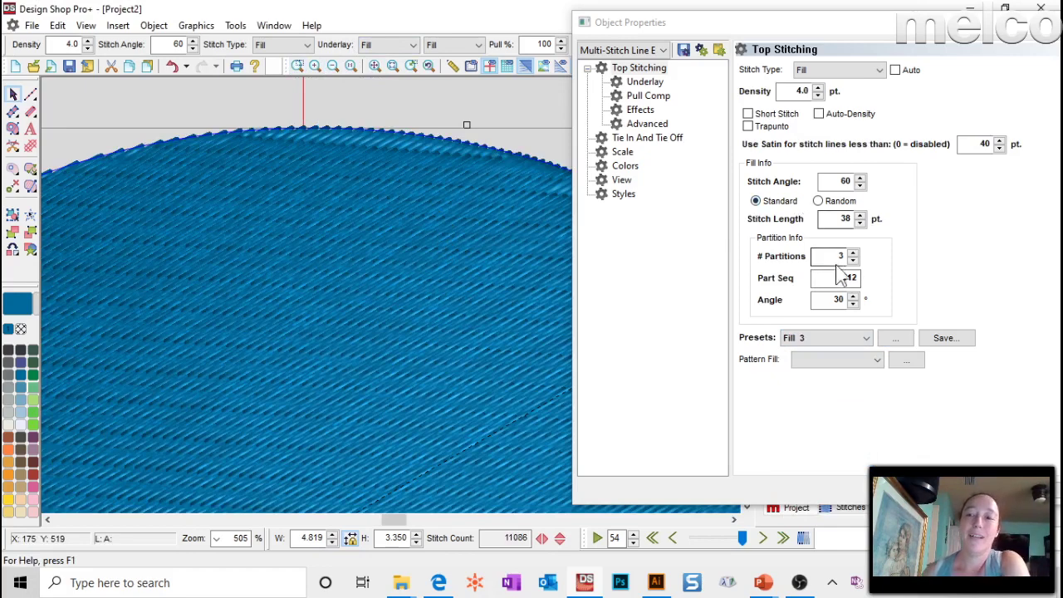
left_click(823, 365)
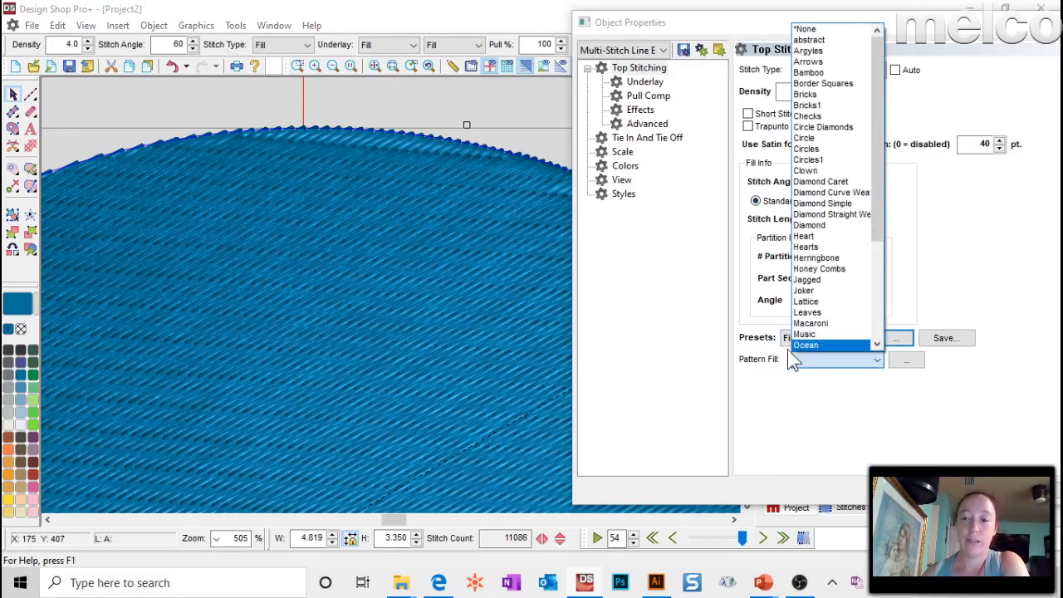
left_click(807, 94)
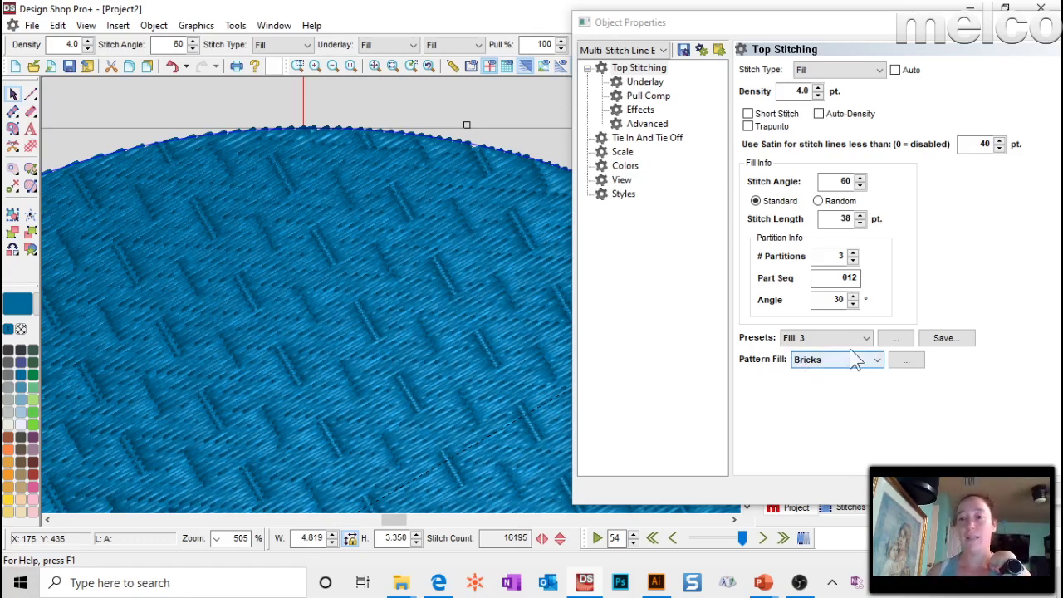
- Change the shape's stitch type to Satin and view the whole design
left_click(831, 70)
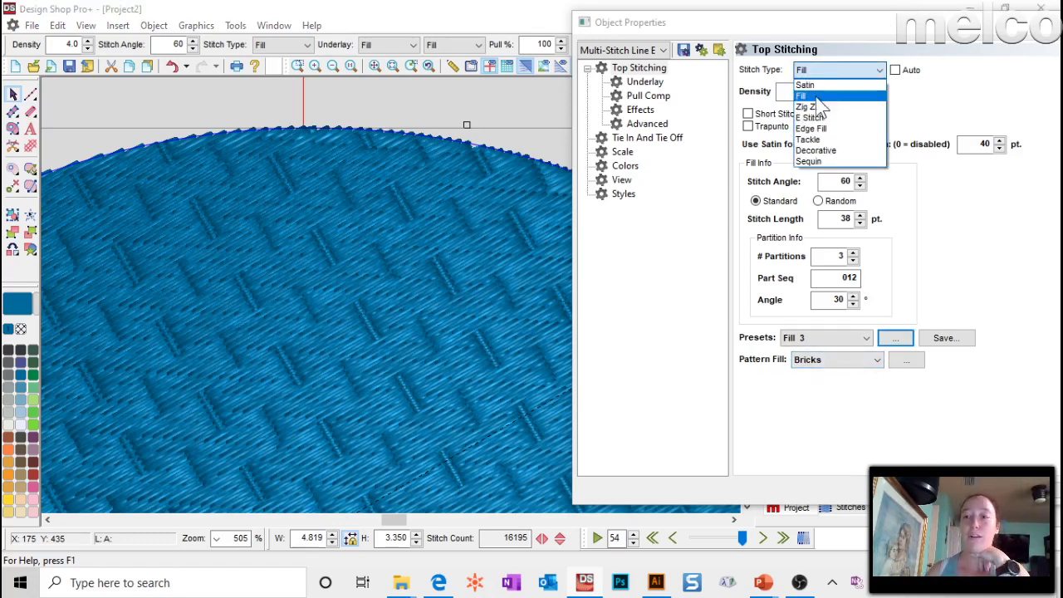
left_click(805, 85)
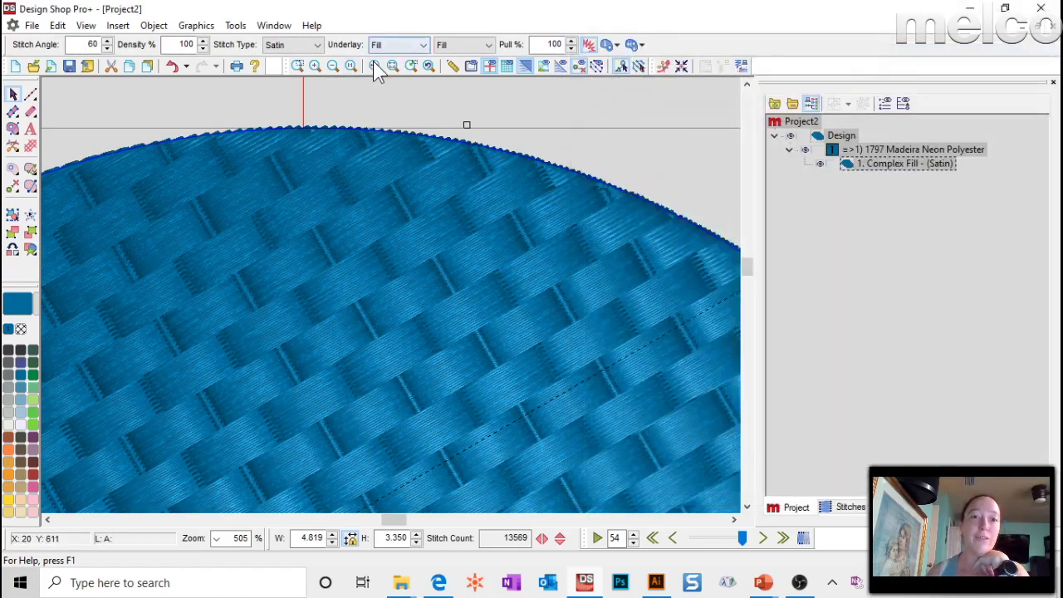
left_click(374, 67)
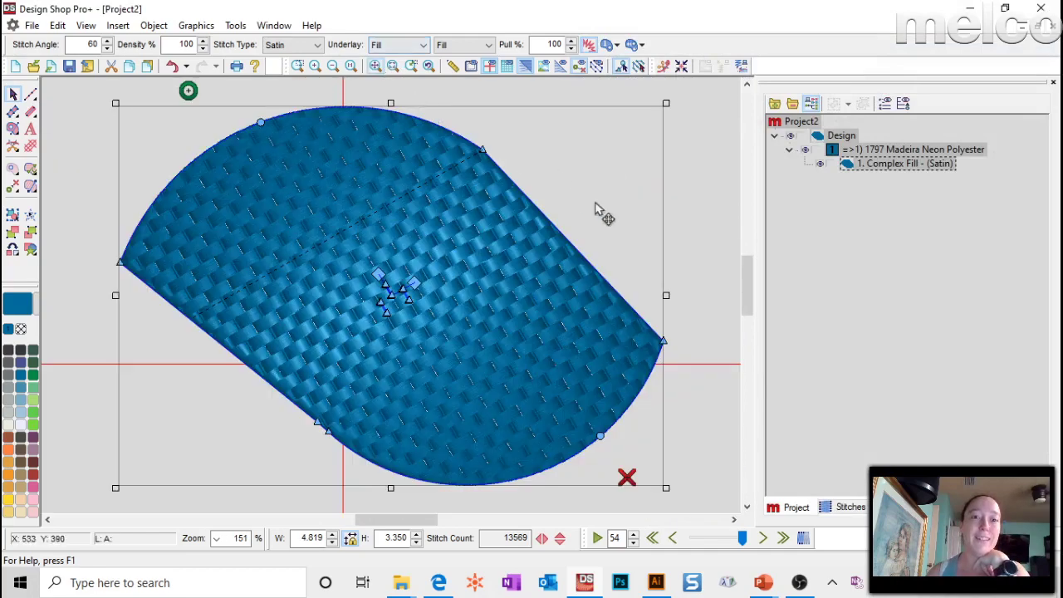
left_click(711, 286)
- Reopen the satin fill's object properties and set its stitch angle to 90, ending with 46
left_click(505, 233)
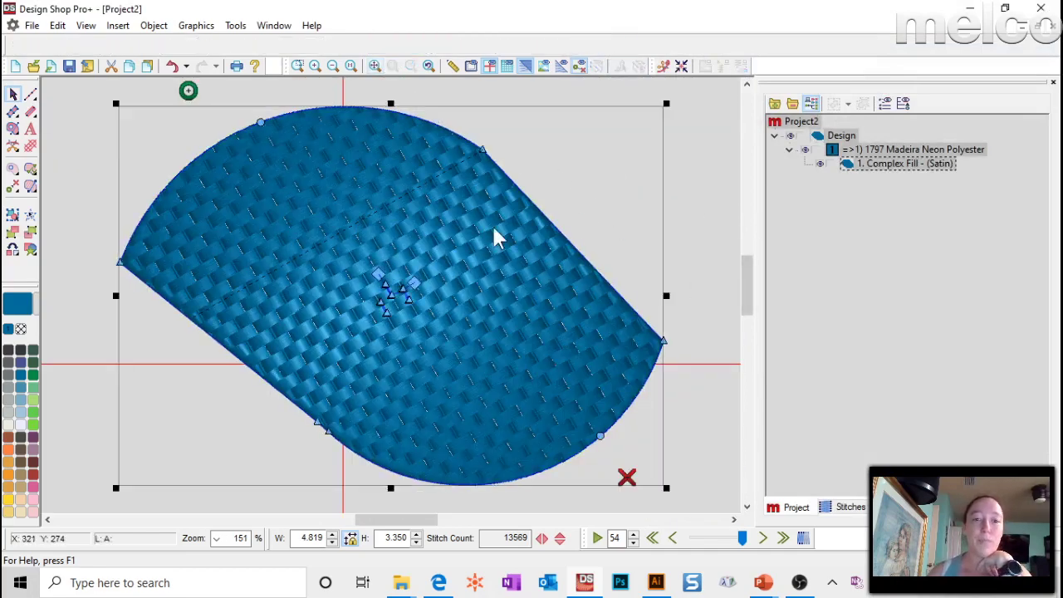
double_click(887, 164)
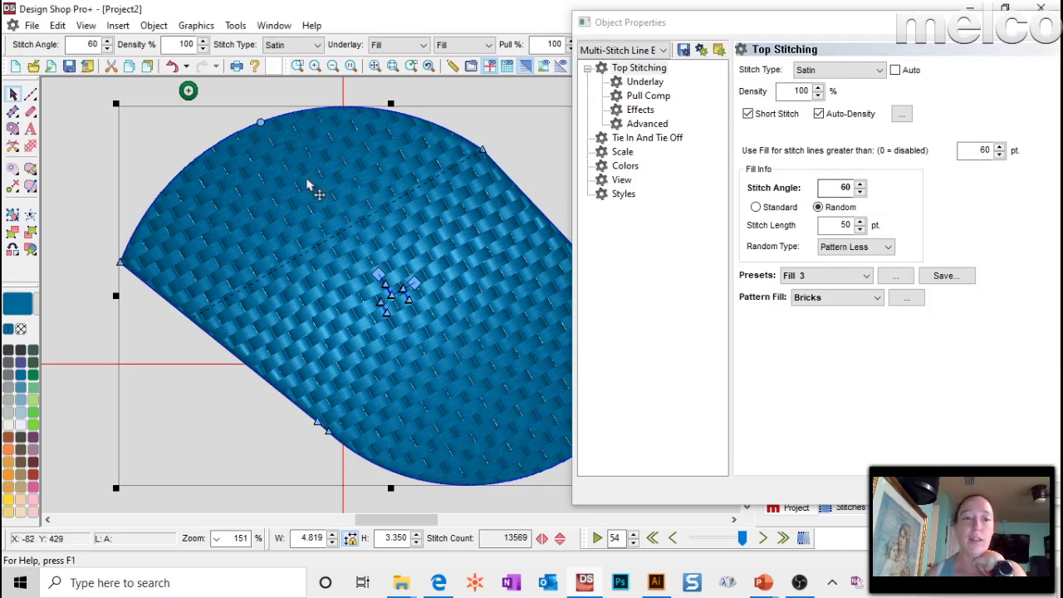
left_click(851, 188)
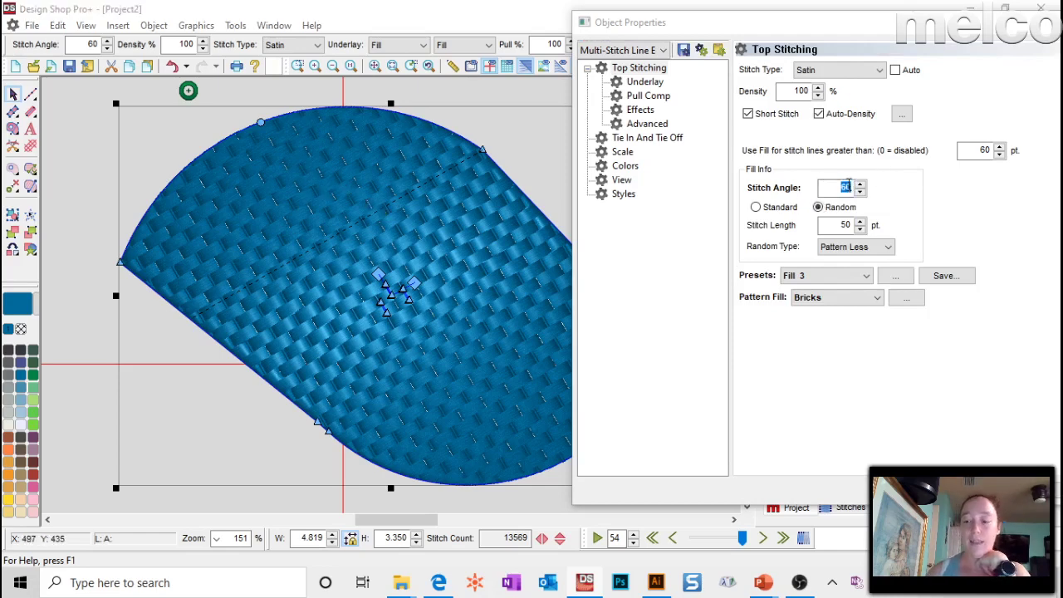
key("Return")
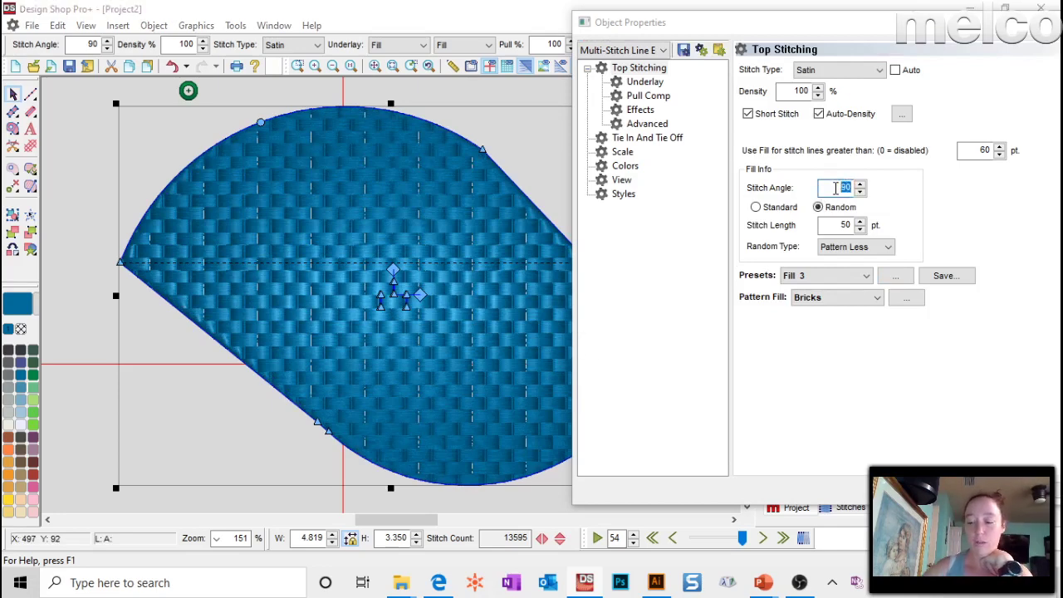
key("Return")
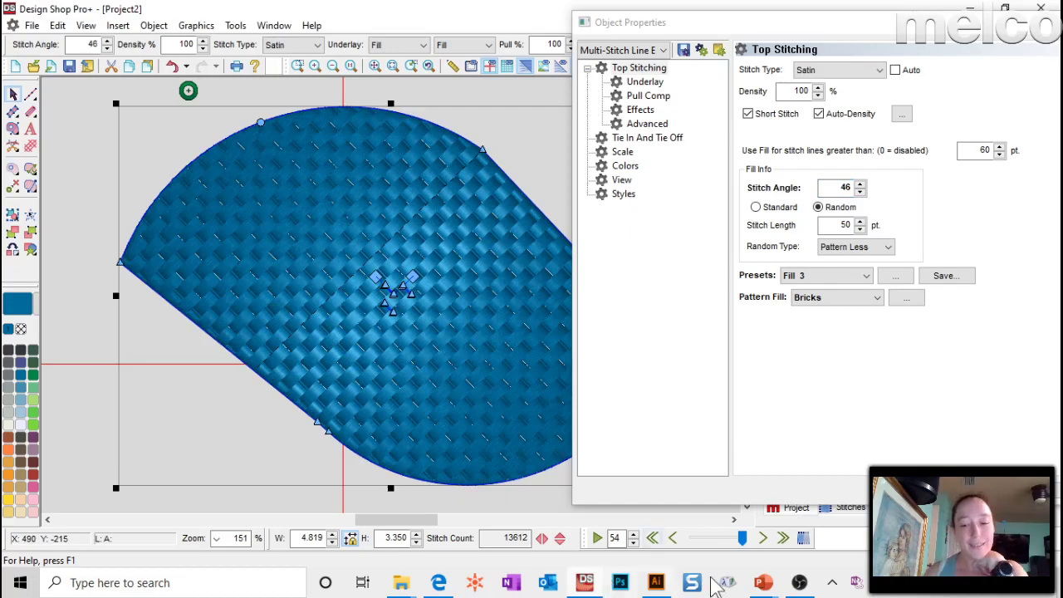
- Switch to the PowerPoint slide show to read the next question, and return to the design in Design Shop Pro+
mouse_move(762, 584)
left_click(762, 531)
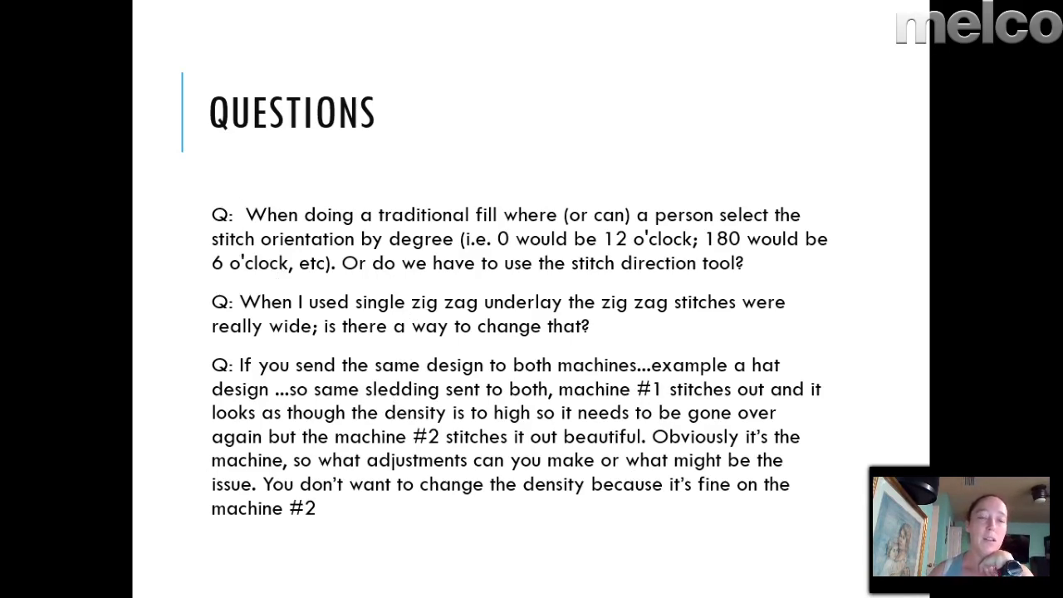
key("alt+Tab")
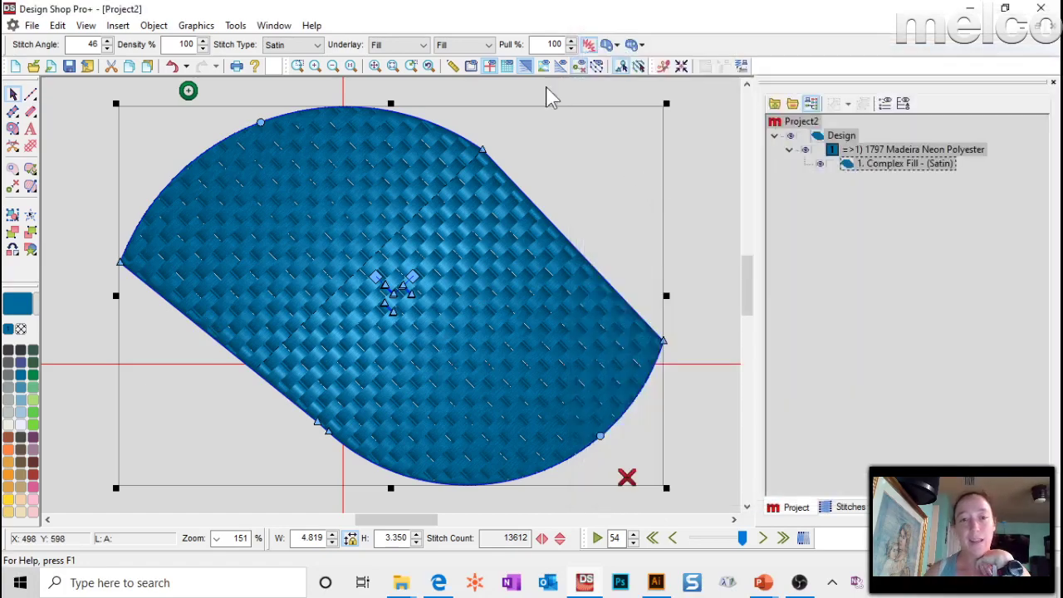
scroll(431, 256, "up", 1)
scroll(434, 199, "down", 2)
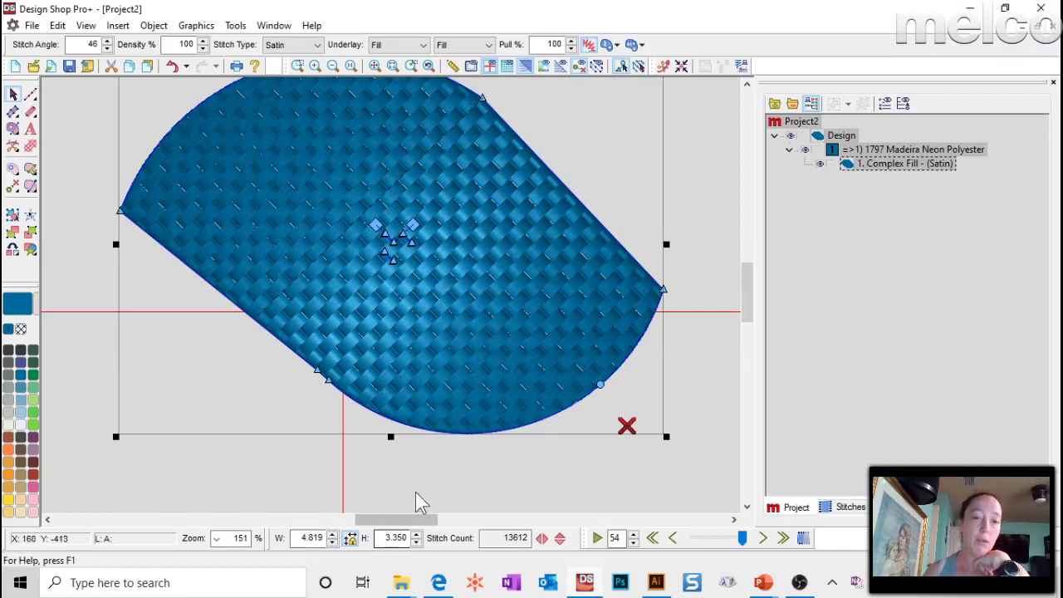
- Turn off automatic underlay for the satin complex fill and set its primary underlay type to Zig Zag
scroll(477, 270, "up", 1)
double_click(498, 142)
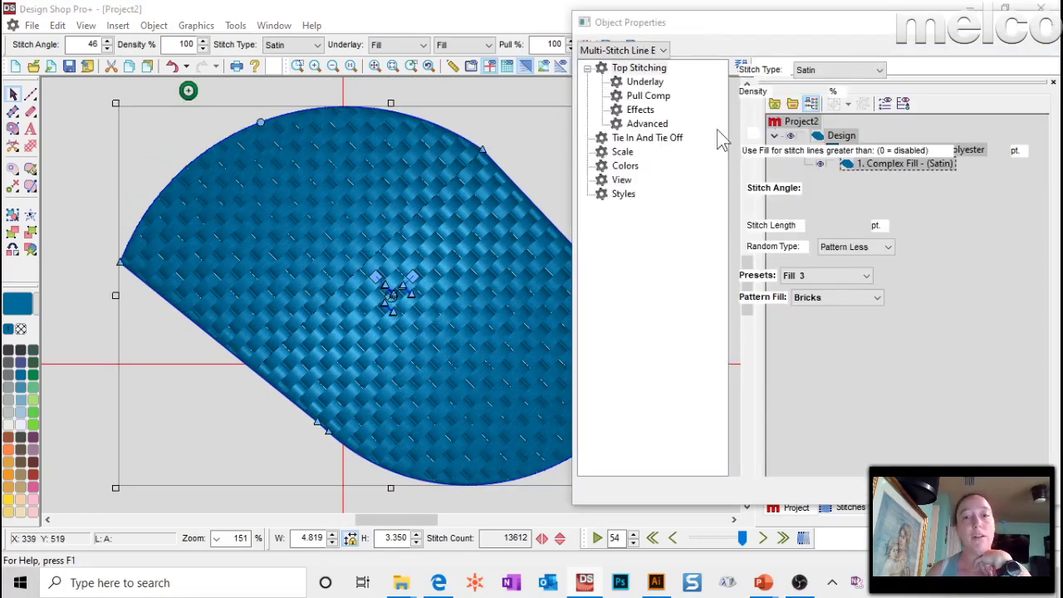
left_click(643, 83)
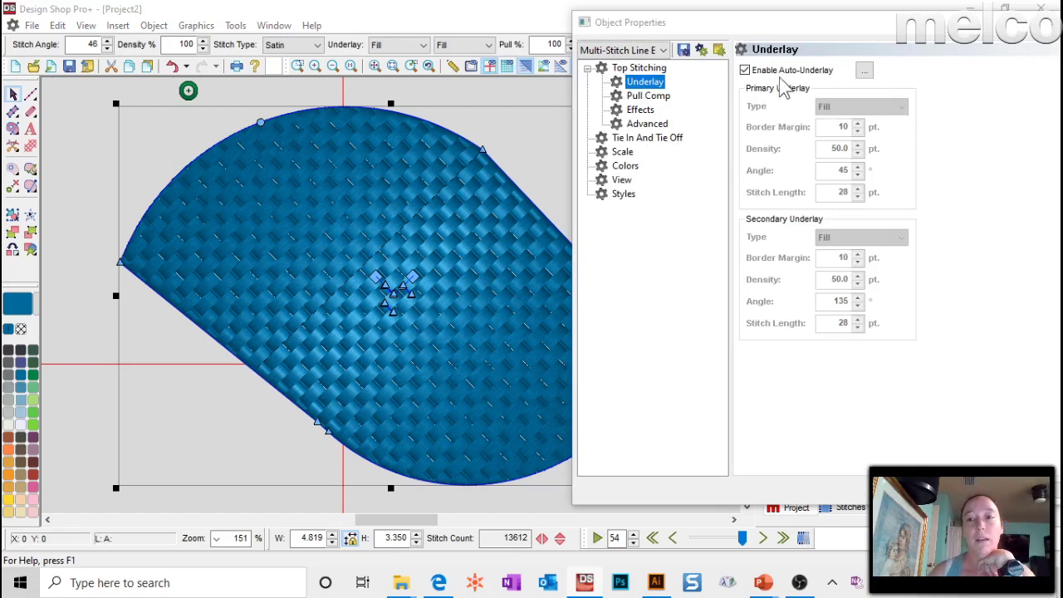
left_click(837, 101)
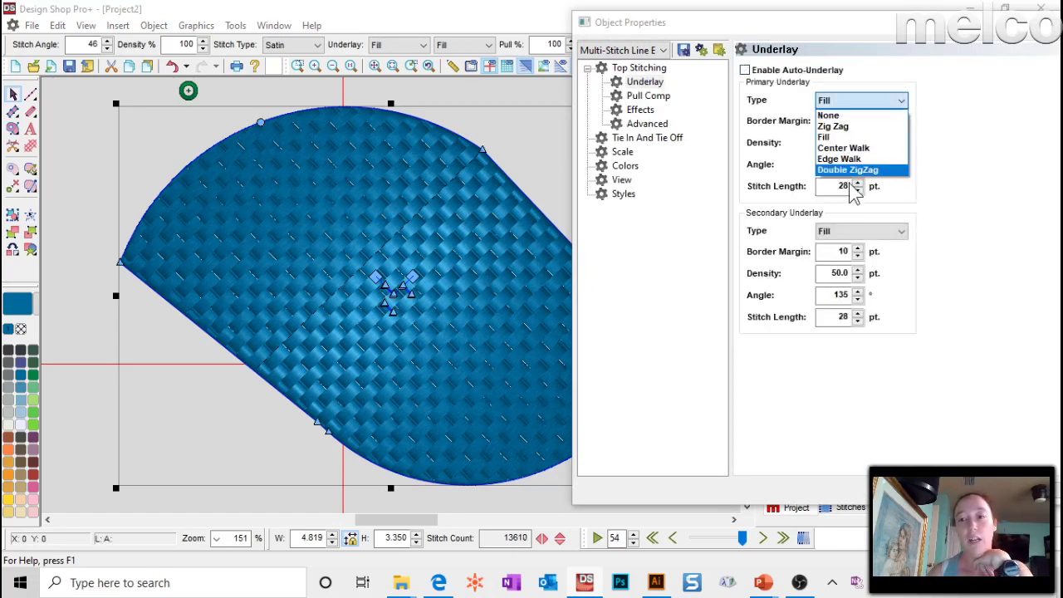
left_click(839, 126)
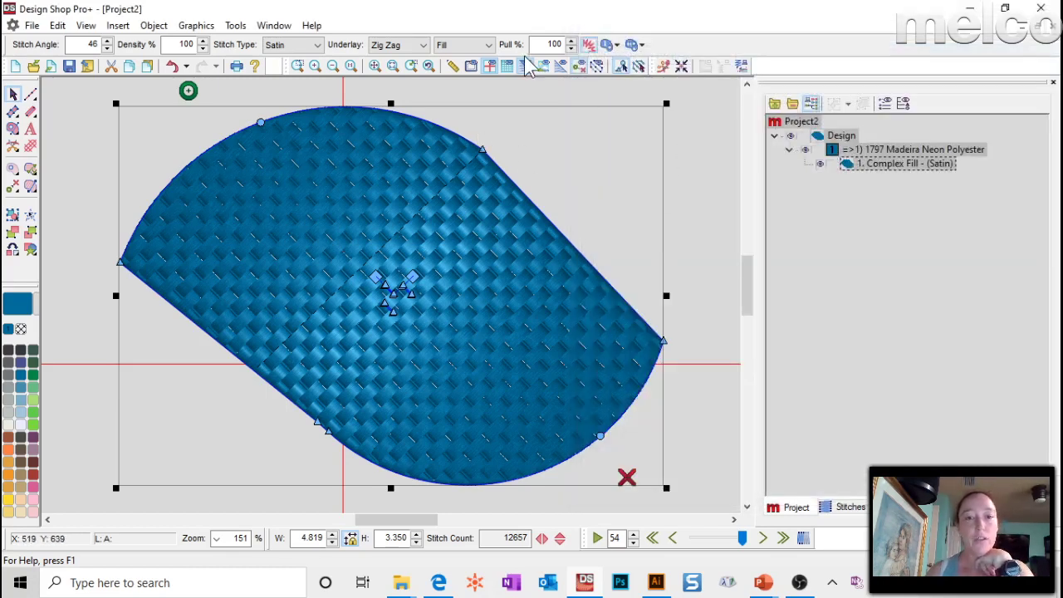
- Turn off the 3D stitch display and examine the fill's zig zag underlay up close
left_click(524, 65)
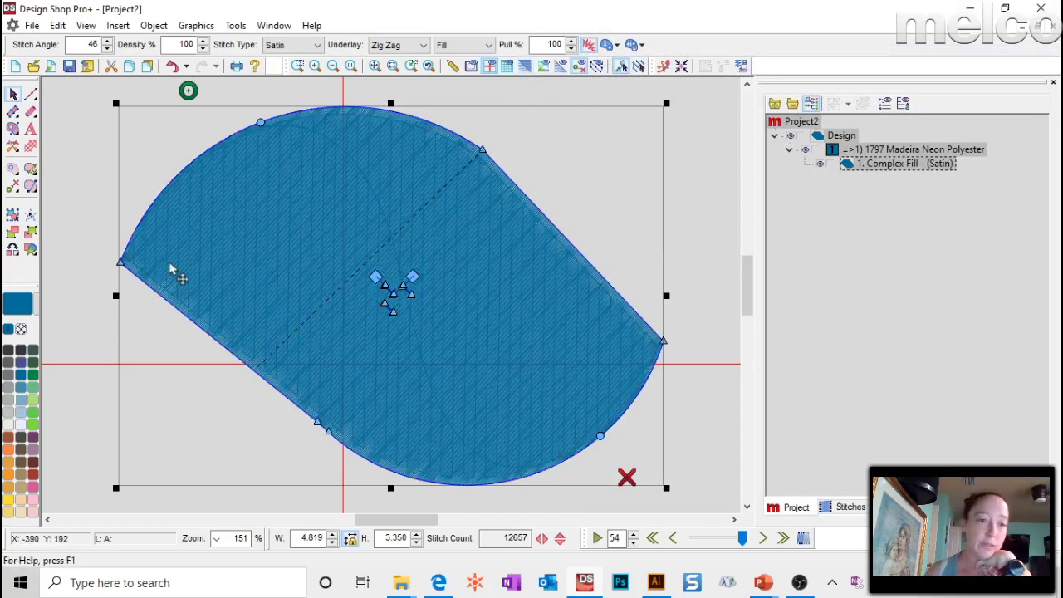
left_click(297, 65)
left_click_drag(116, 129, 581, 442)
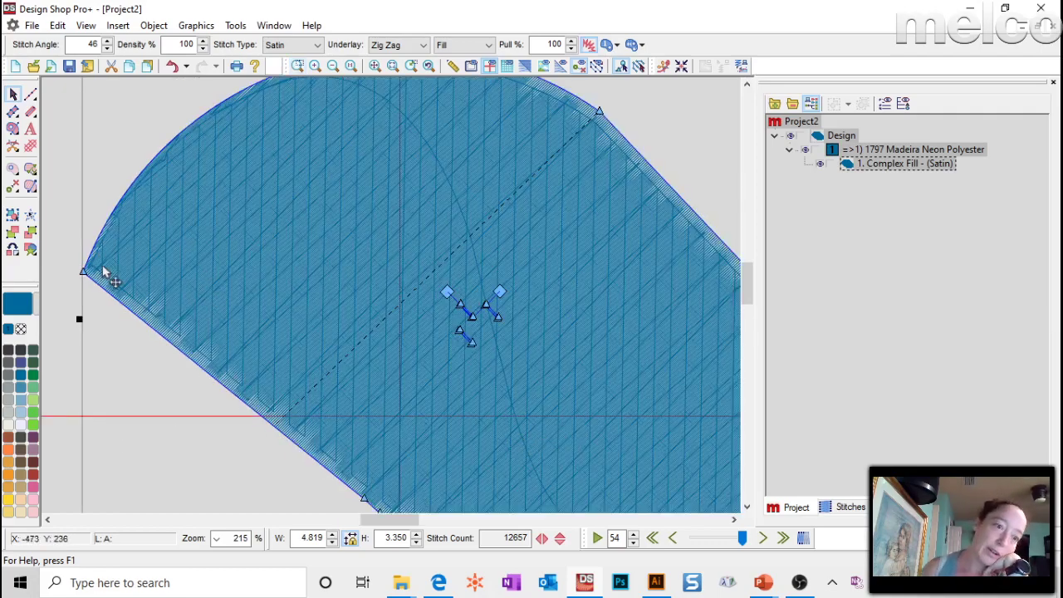
scroll(183, 355, "up", 2)
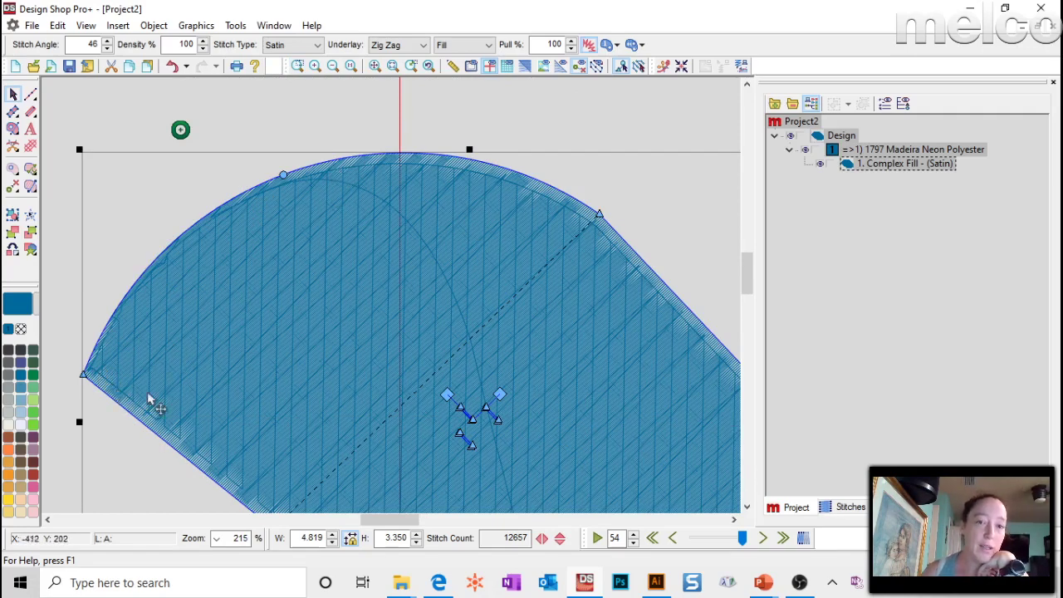
- Reopen the complex fill's underlay properties and set the primary underlay type to Fill
double_click(473, 214)
left_click(654, 83)
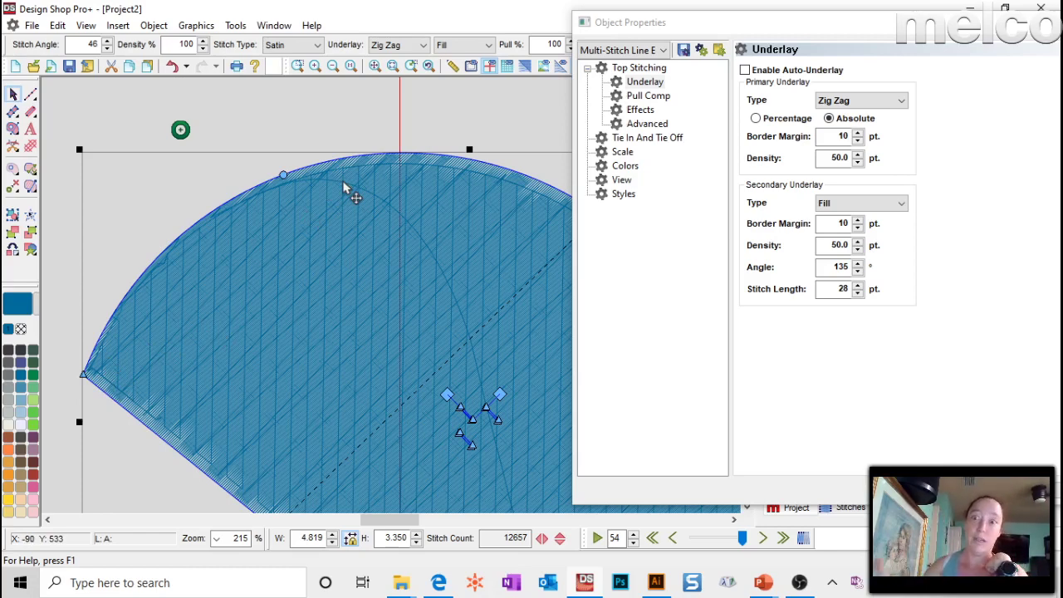
left_click(860, 101)
left_click(829, 136)
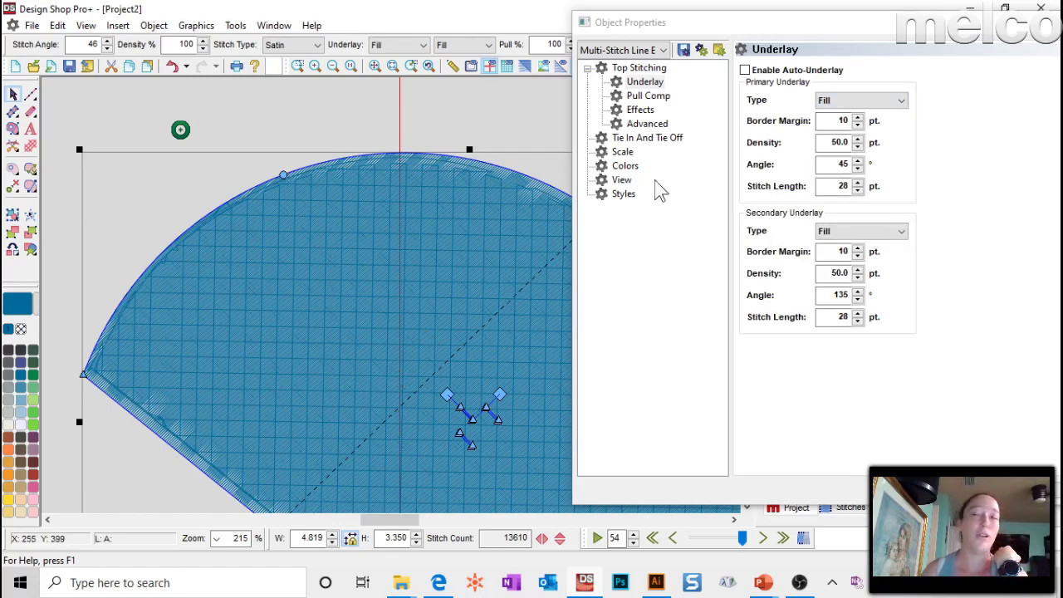
- Enable automatic underlay for the complex fill and review its width-range settings without changing them
left_click(745, 71)
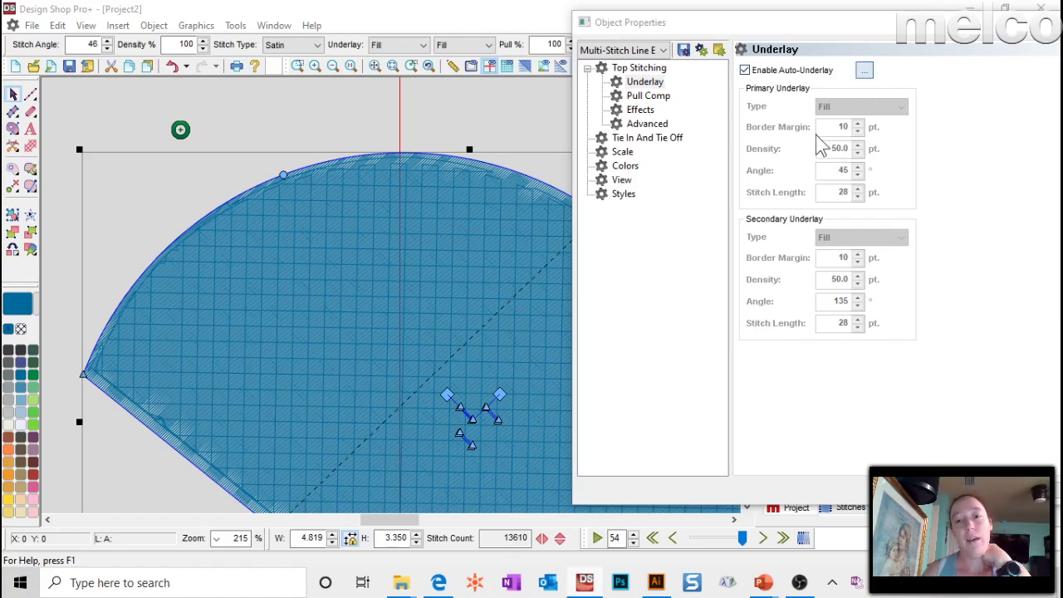
left_click(864, 70)
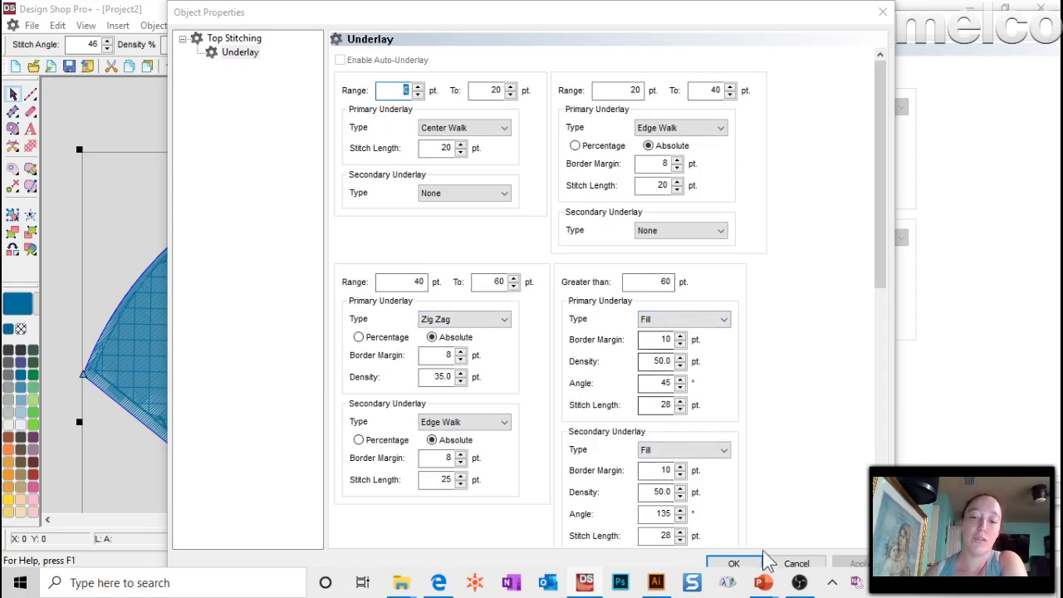
left_click(793, 564)
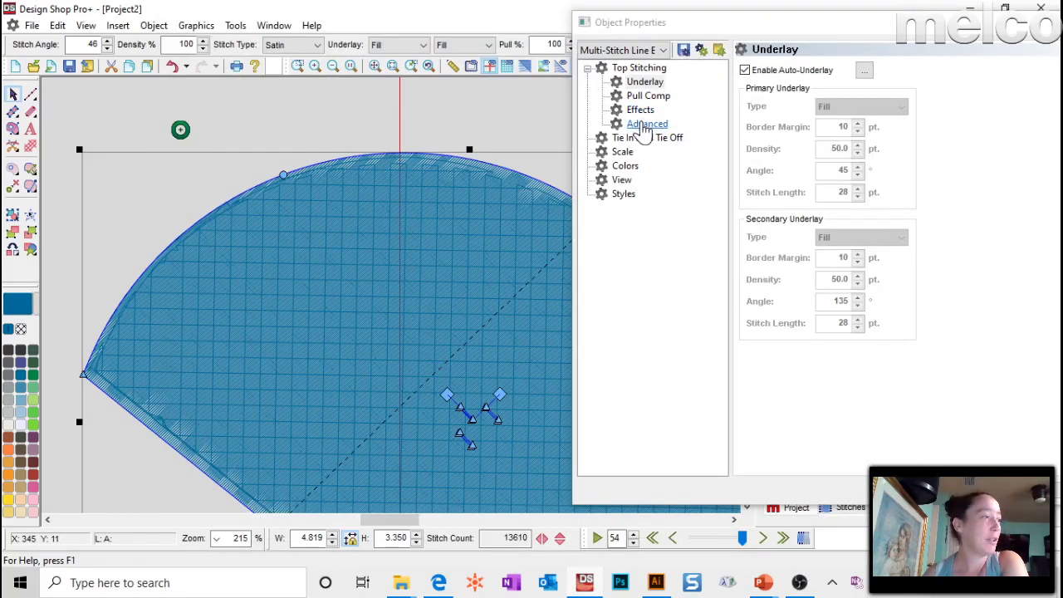
- Switch to the PowerPoint slide show, advance to the question about the missing color block panel, and return to Design Shop Pro+
left_click(760, 583)
left_click(752, 527)
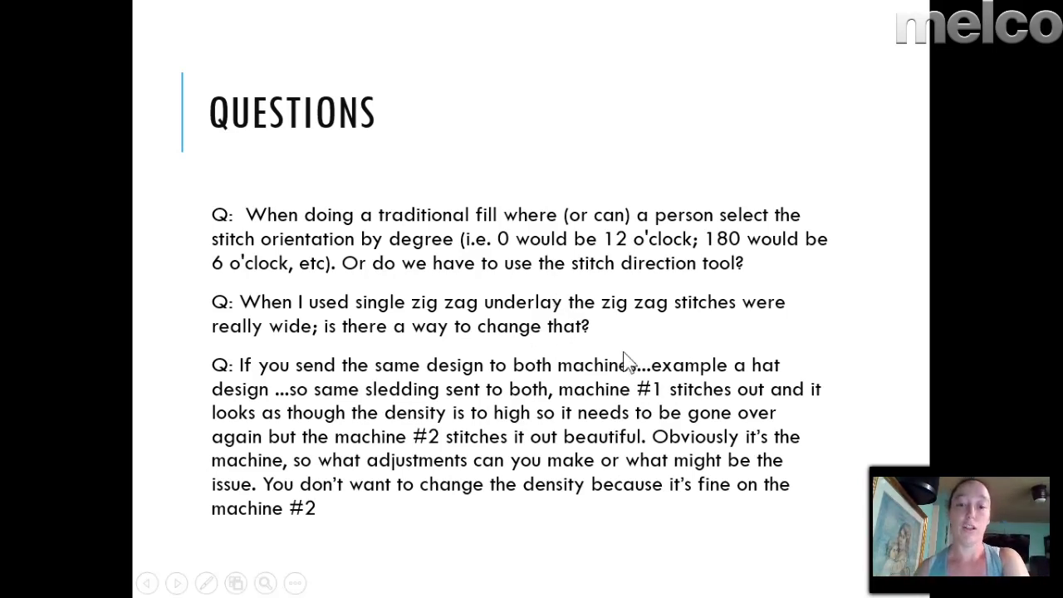
left_click(515, 437)
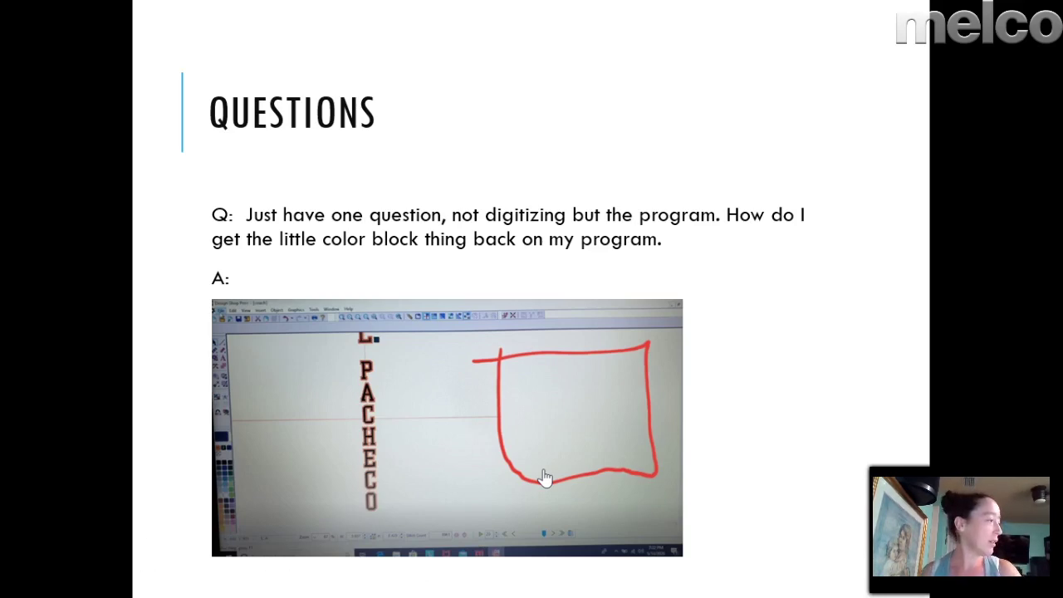
key("alt+Tab")
left_click(801, 239)
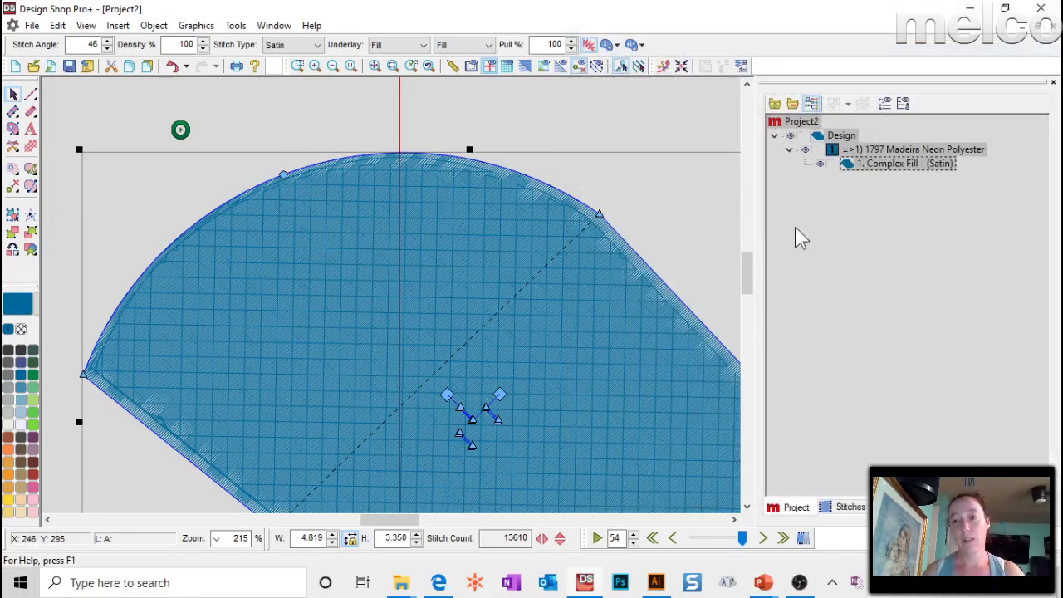
- Close the project tree pane and restore it by showing Project View 1
left_click(1053, 84)
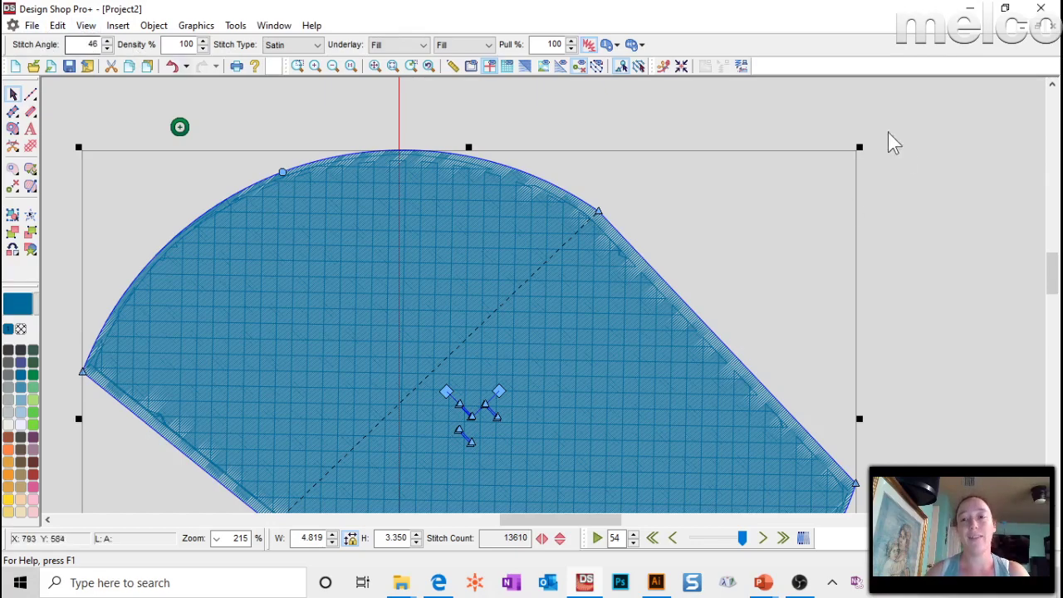
left_click(93, 28)
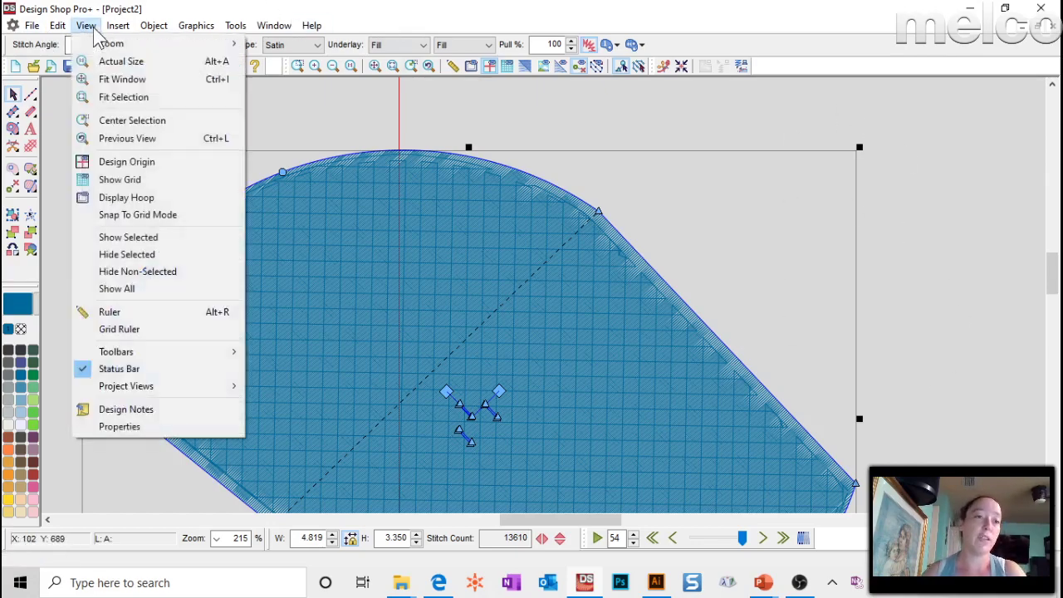
mouse_move(161, 358)
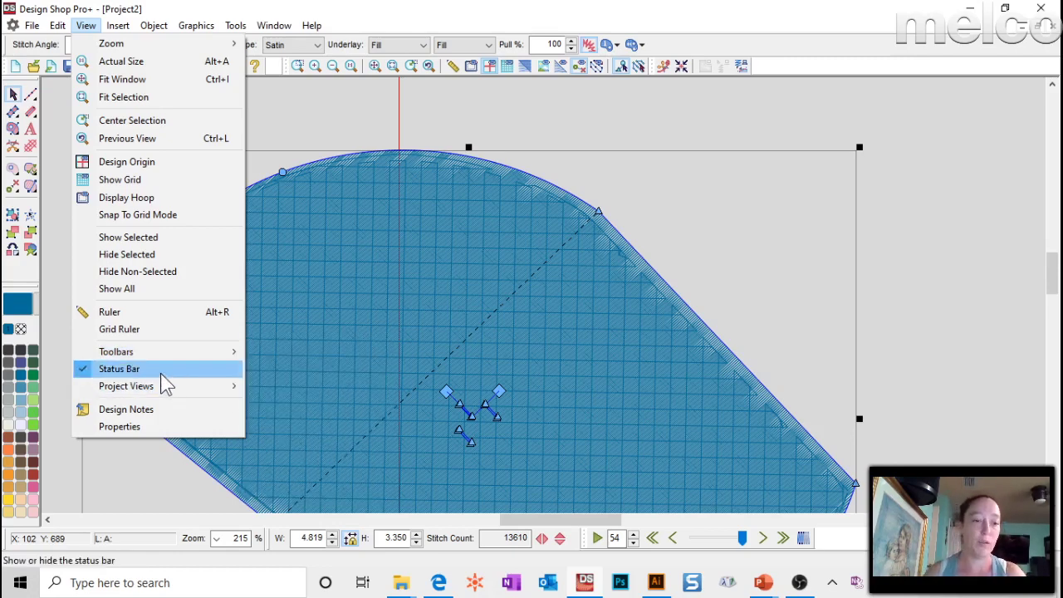
mouse_move(141, 402)
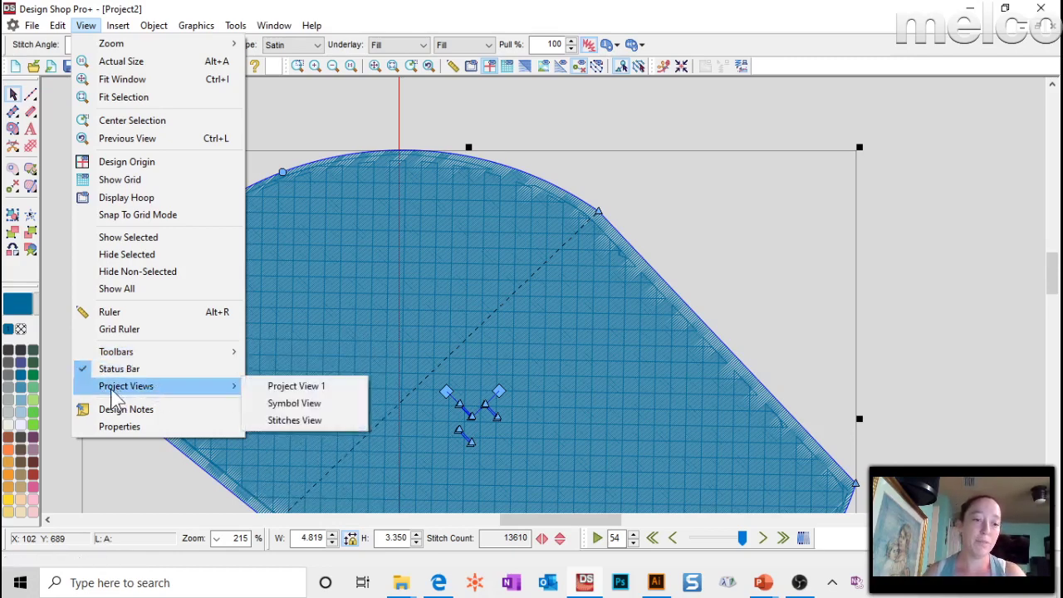
left_click(279, 387)
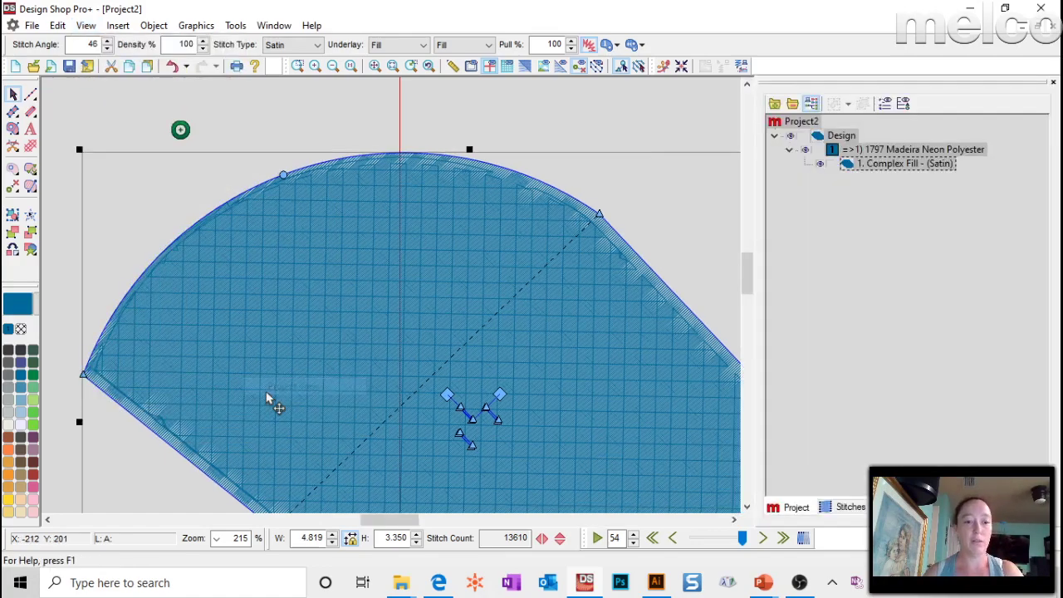
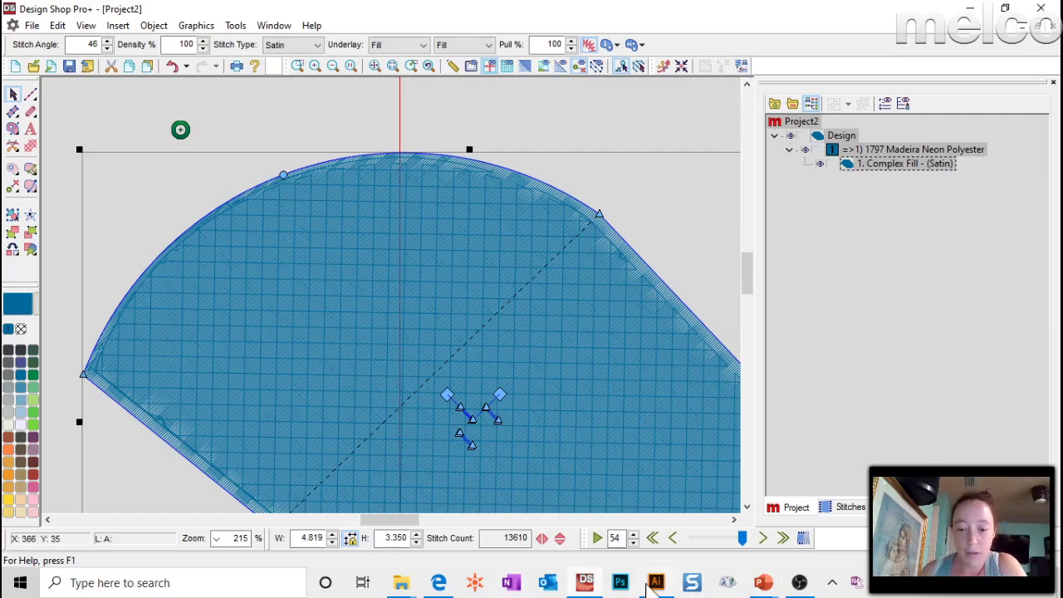
- Switch to the PowerPoint slide show, advance to the questions on small letters and circle patches, and return to Design Shop Pro+
mouse_move(740, 568)
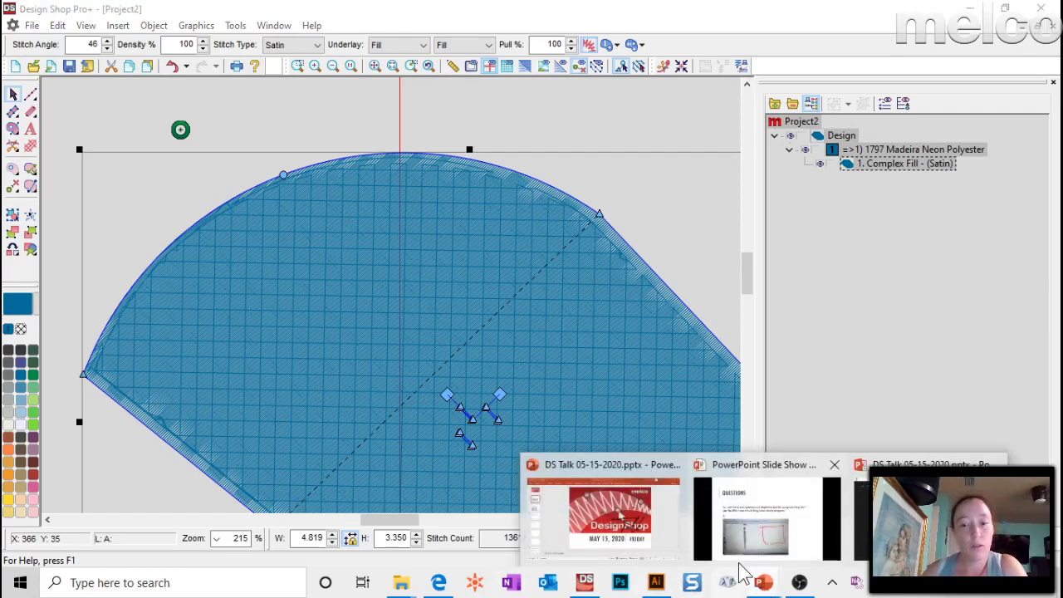
left_click(755, 522)
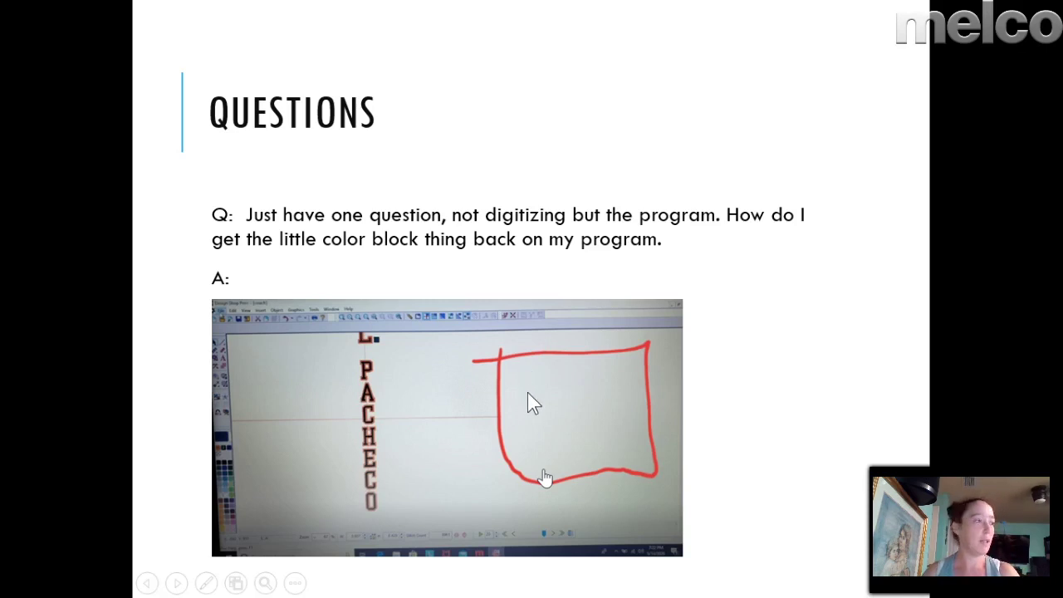
left_click(524, 422)
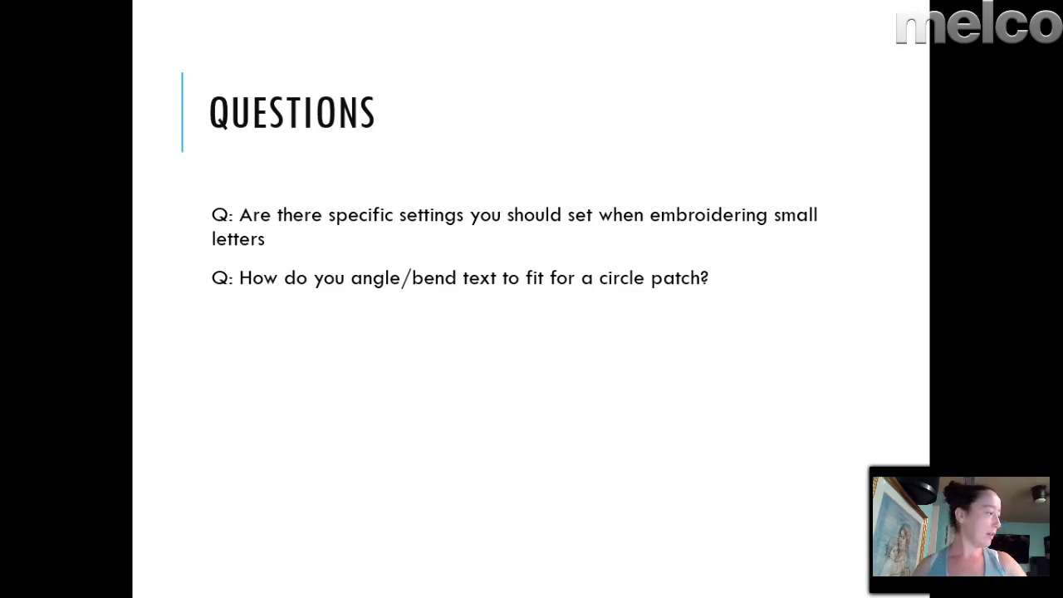
key("alt+Tab")
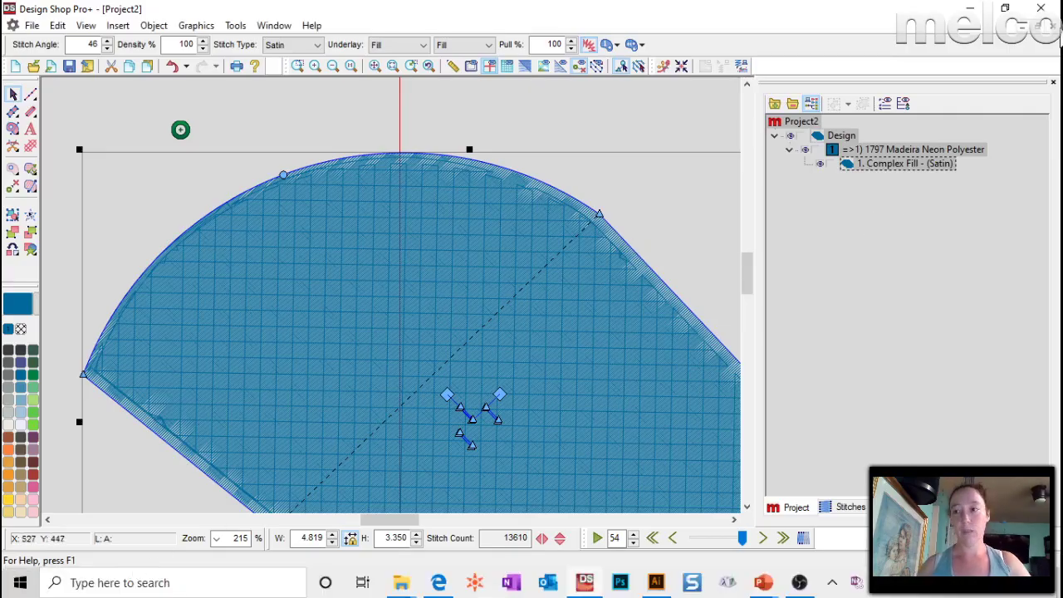
- In the empty Project1, draw a normal walk stitch circle about 3.88 inches in diameter around the design origin
left_click(590, 322)
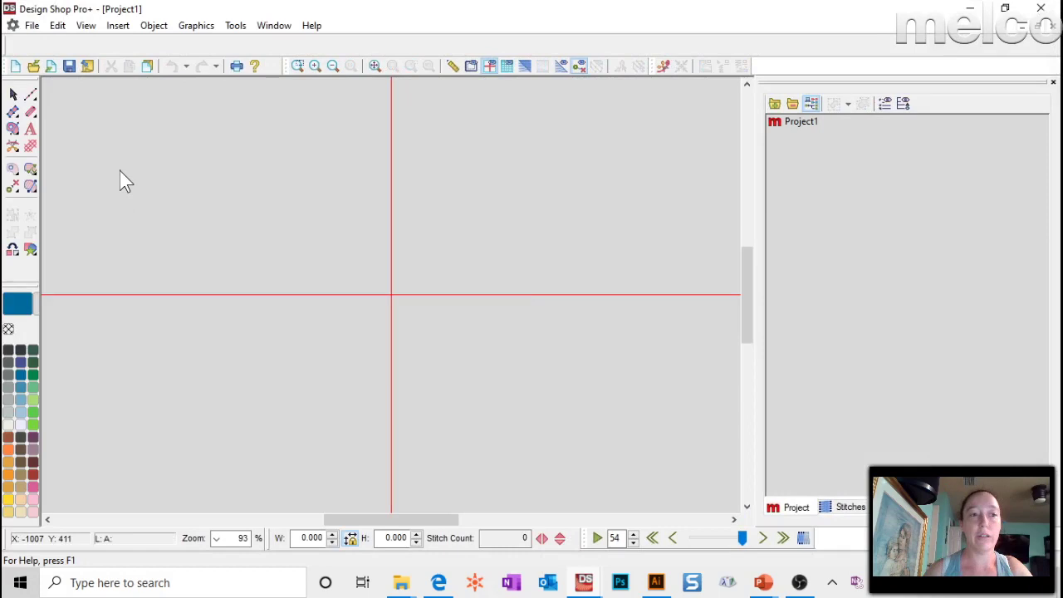
left_click(31, 96)
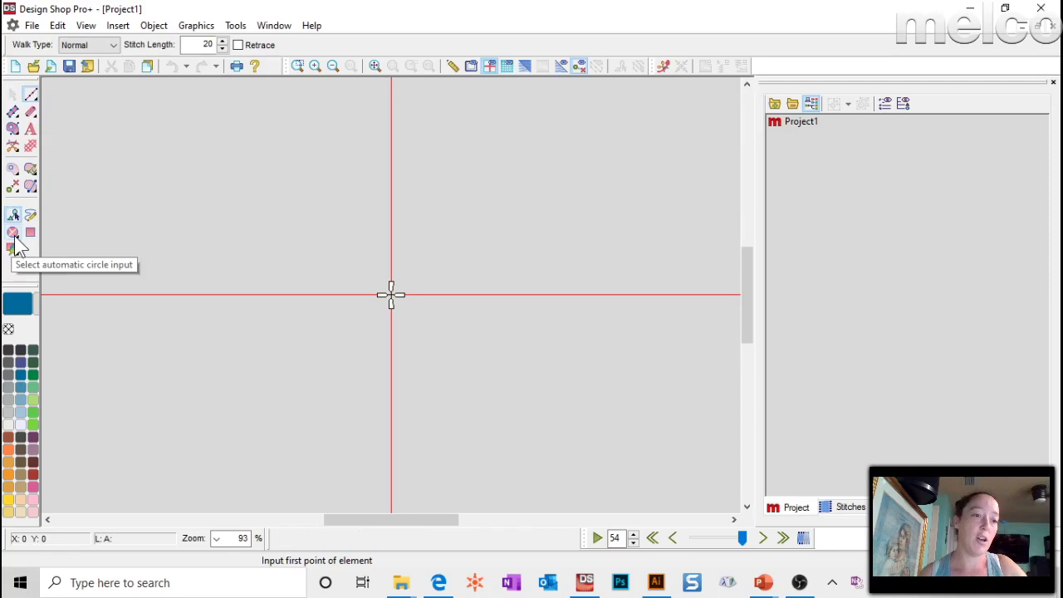
left_click(13, 233)
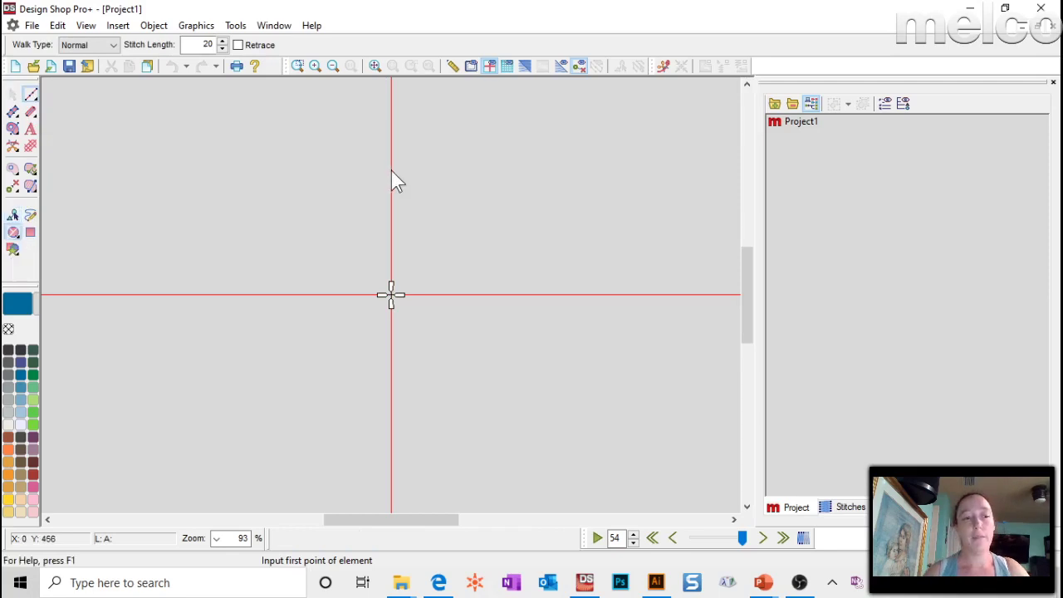
left_click(392, 172)
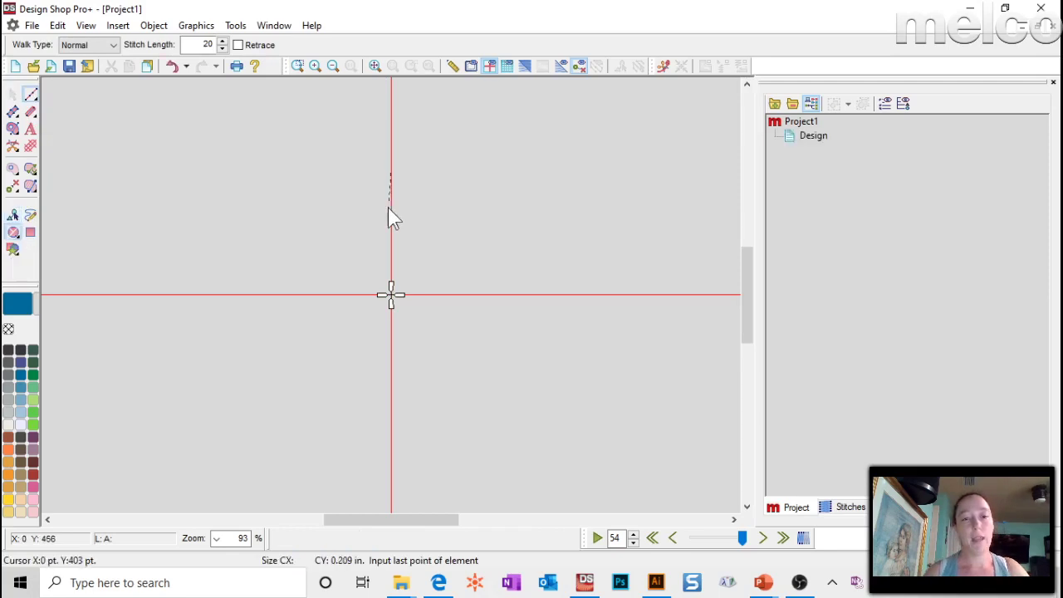
left_click(392, 441)
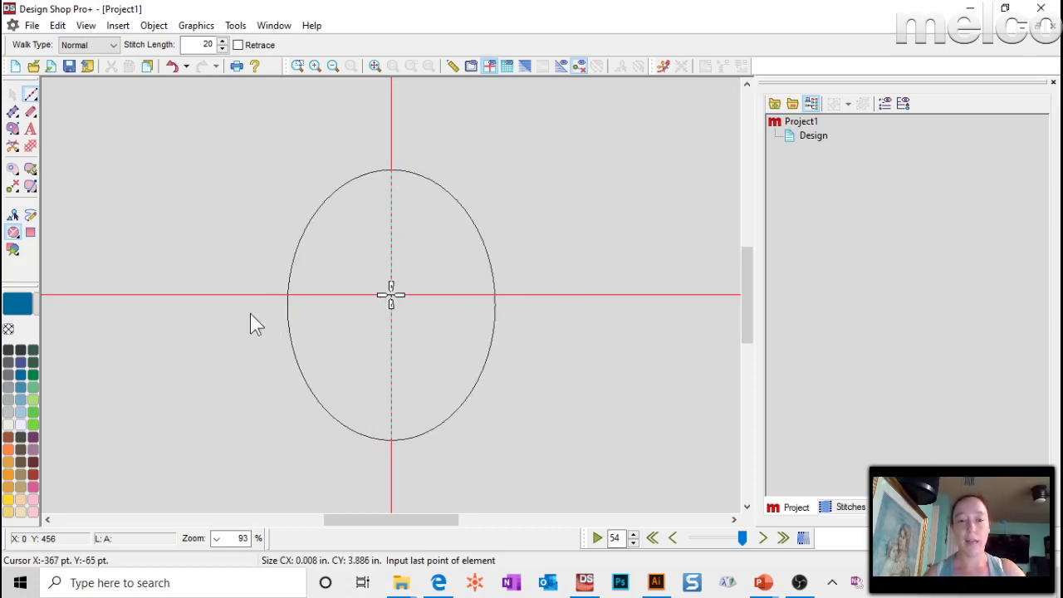
left_click(549, 332)
- Center the walk stitch circle on the design origin and set its width to 4 inches
left_click(884, 170)
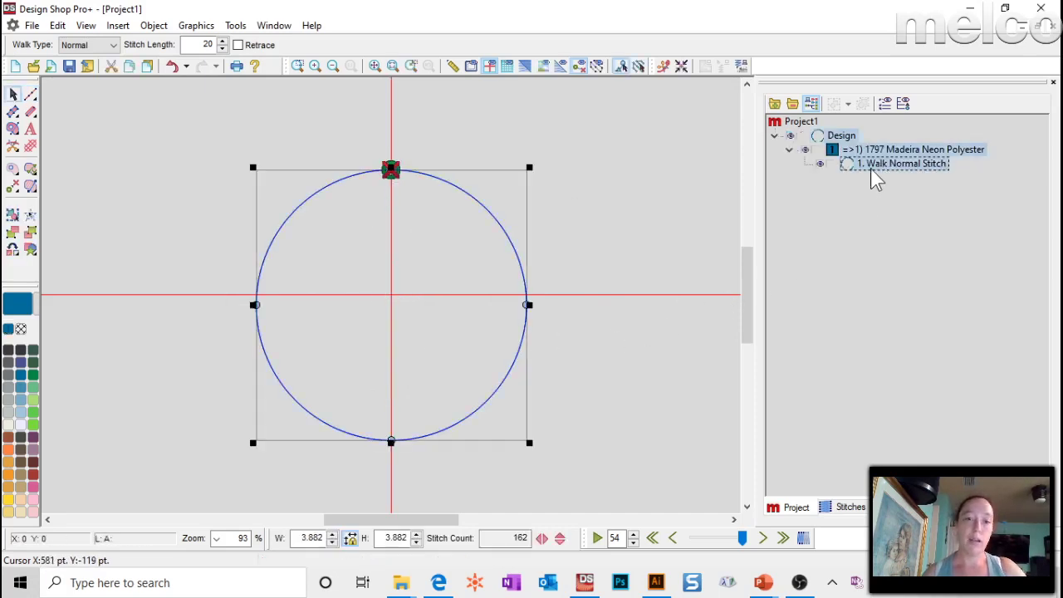
left_click(681, 66)
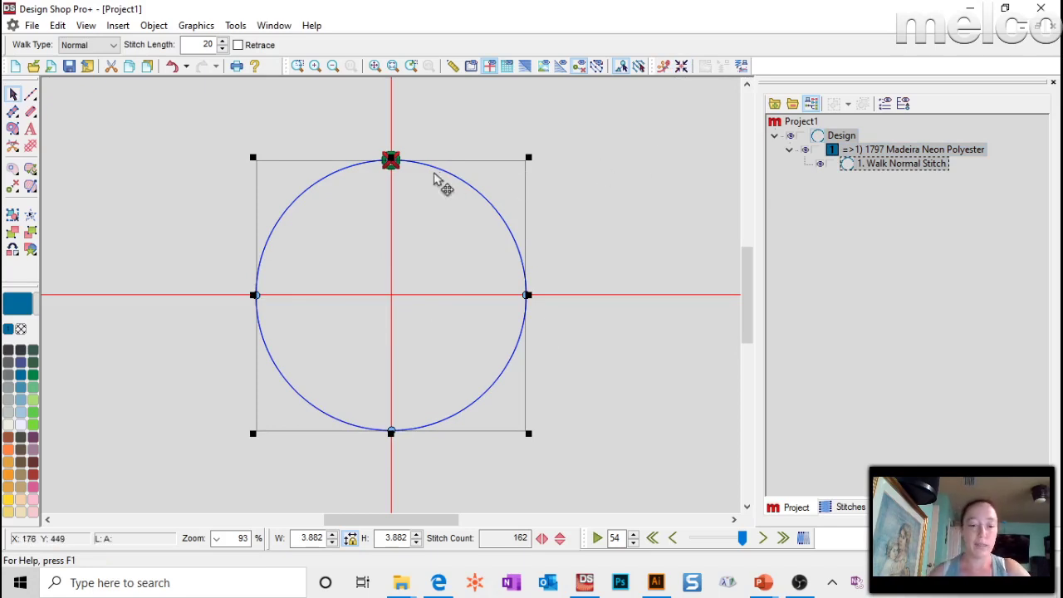
double_click(309, 538)
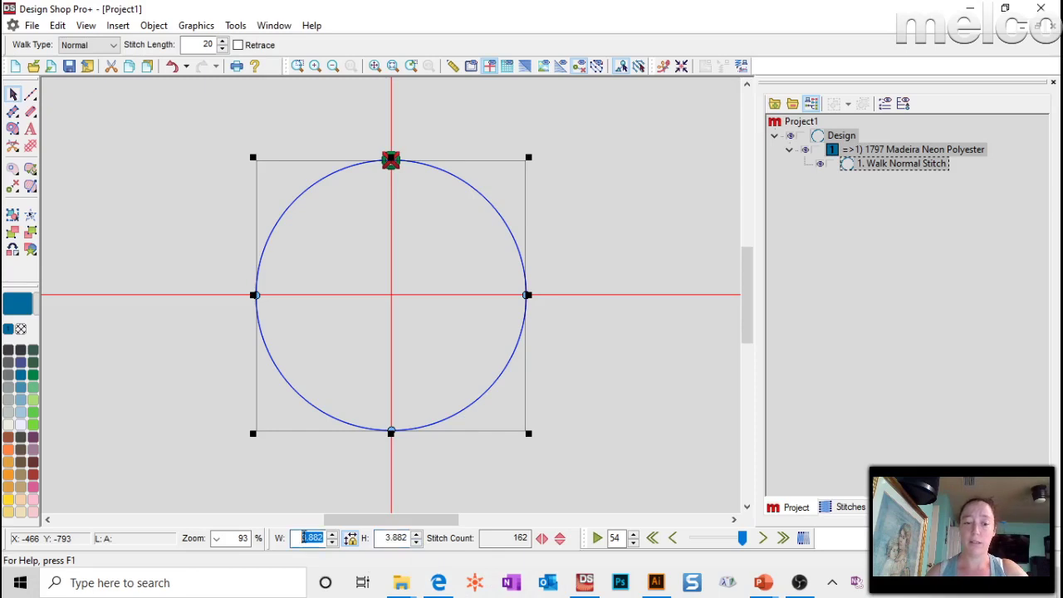
type("4")
key("Return")
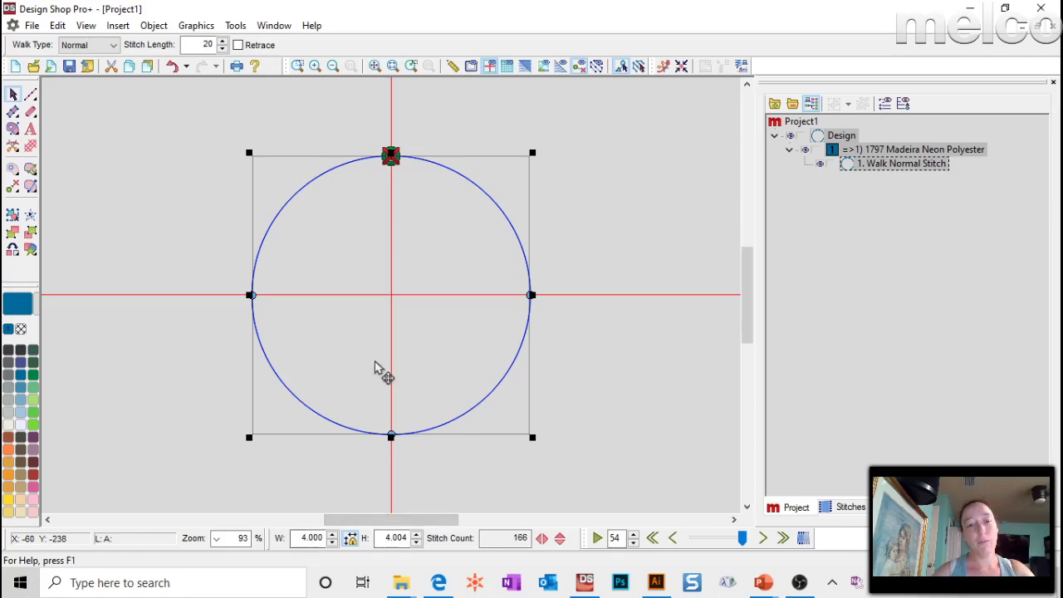
- Add the lettering "TEXT ARC" inside the walk stitch circle and center it horizontally on the vertical origin line
left_click(30, 129)
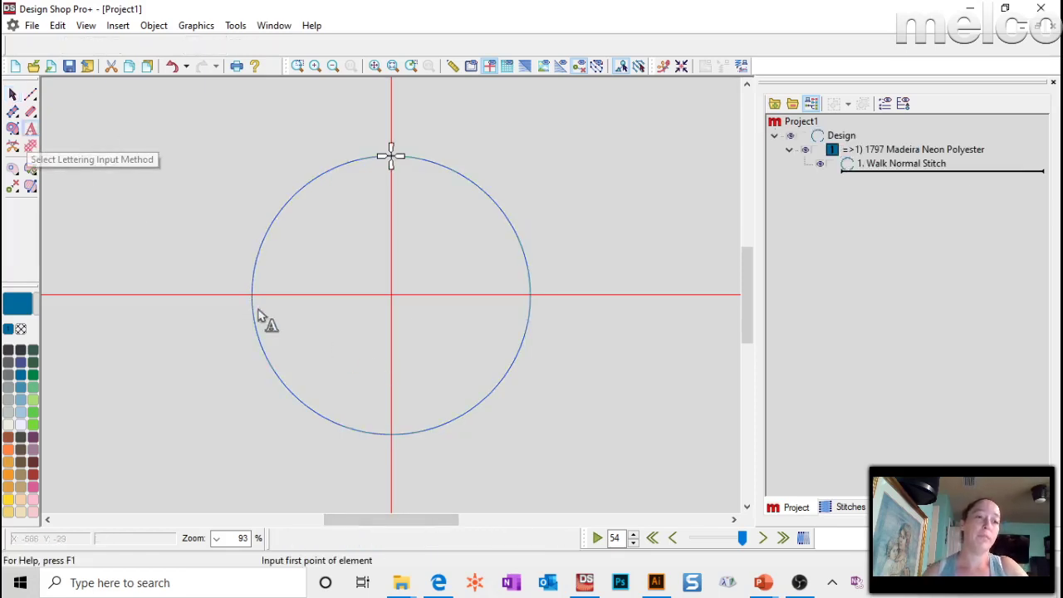
left_click(302, 310)
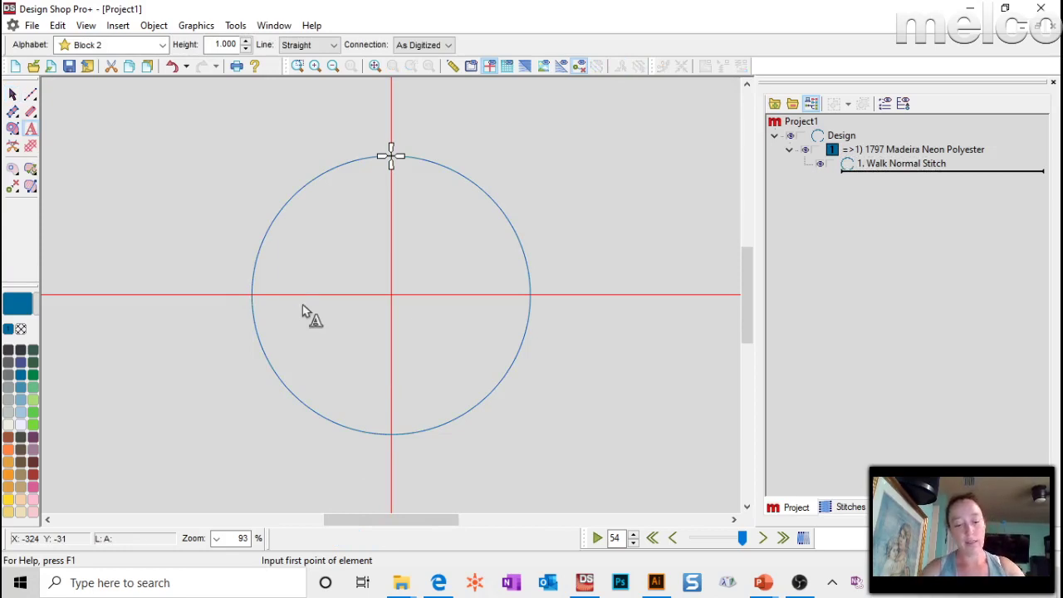
type("TE")
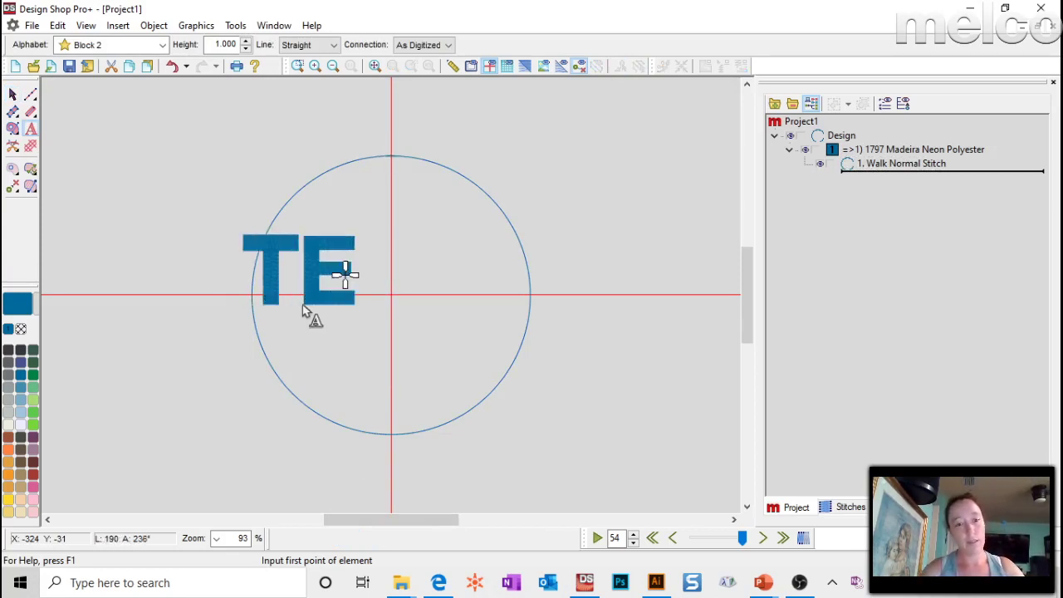
type("XT ARC")
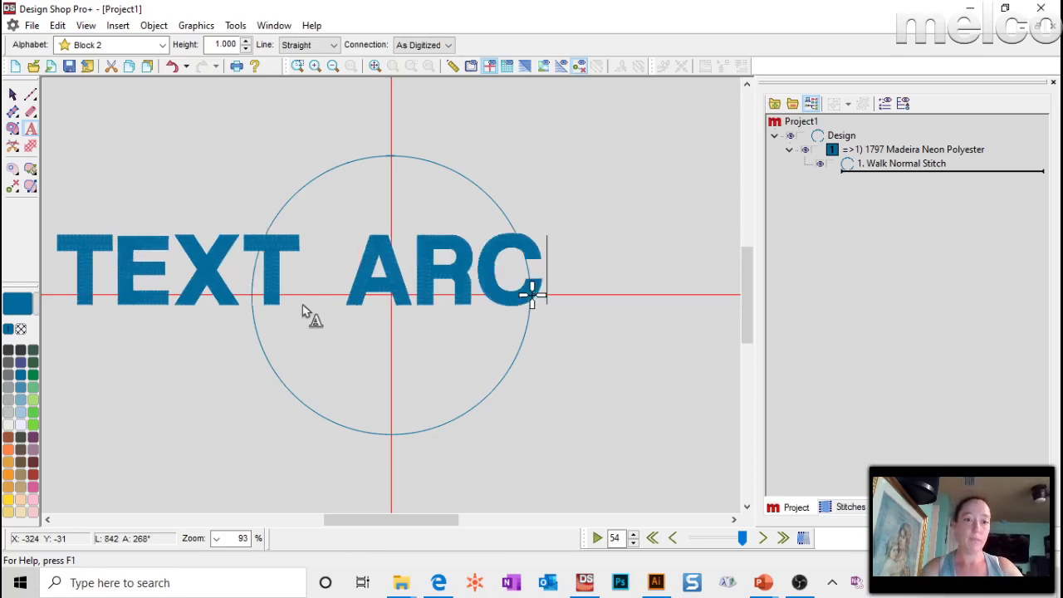
key("Return")
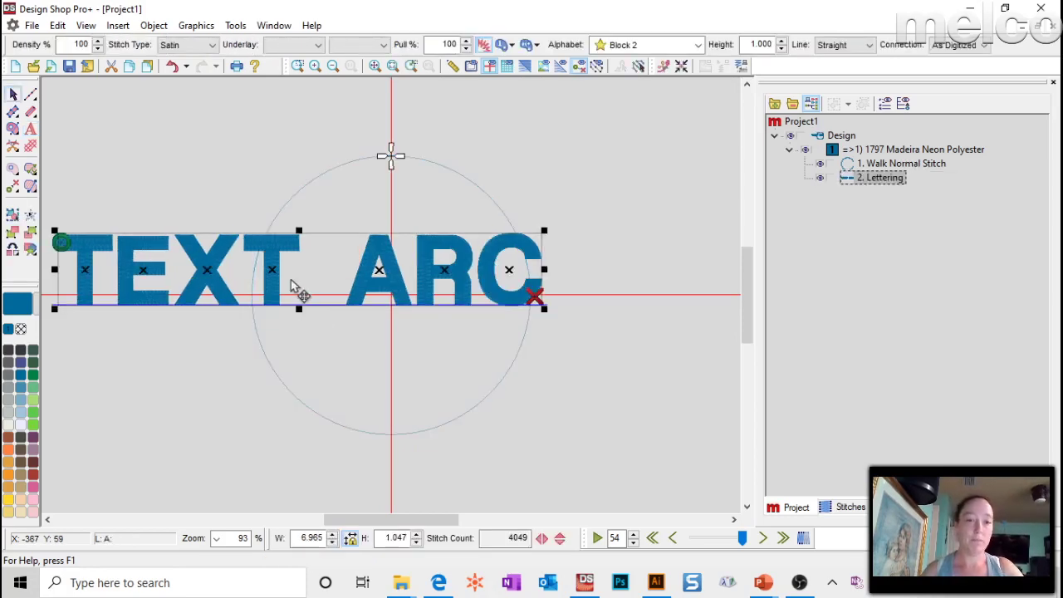
left_click_drag(299, 292, 388, 265)
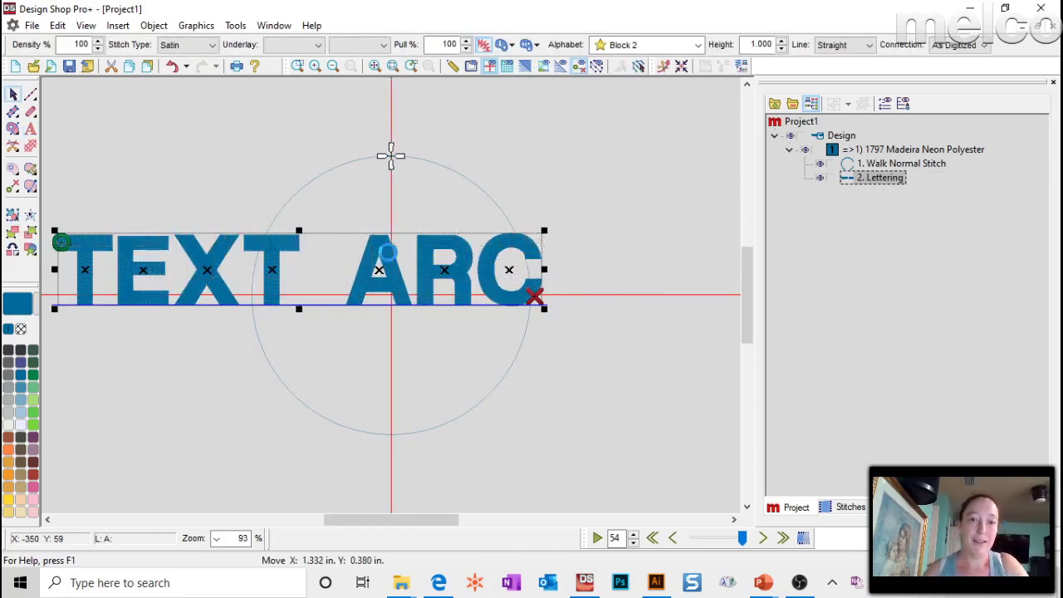
- Change the lettering's alphabet to Micro Block and set its height to 0.300 inches
left_click(698, 45)
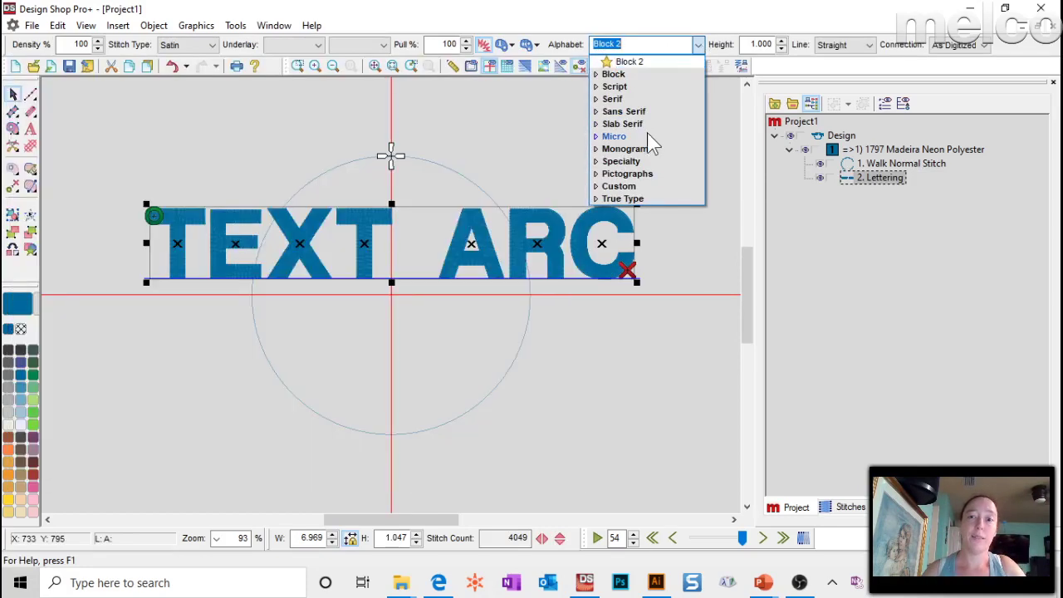
left_click(638, 137)
mouse_move(641, 150)
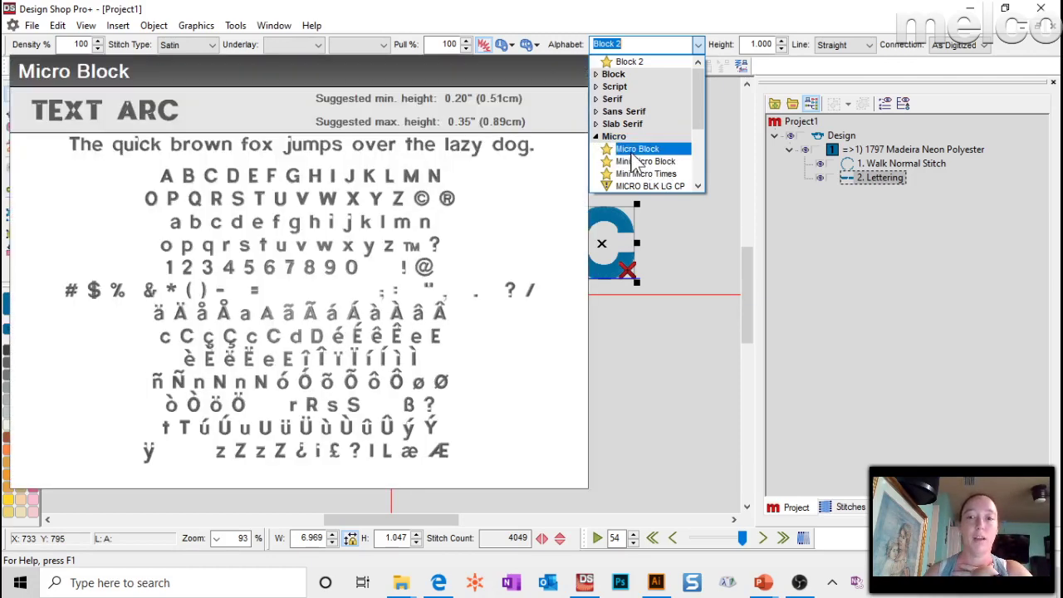
left_click(631, 152)
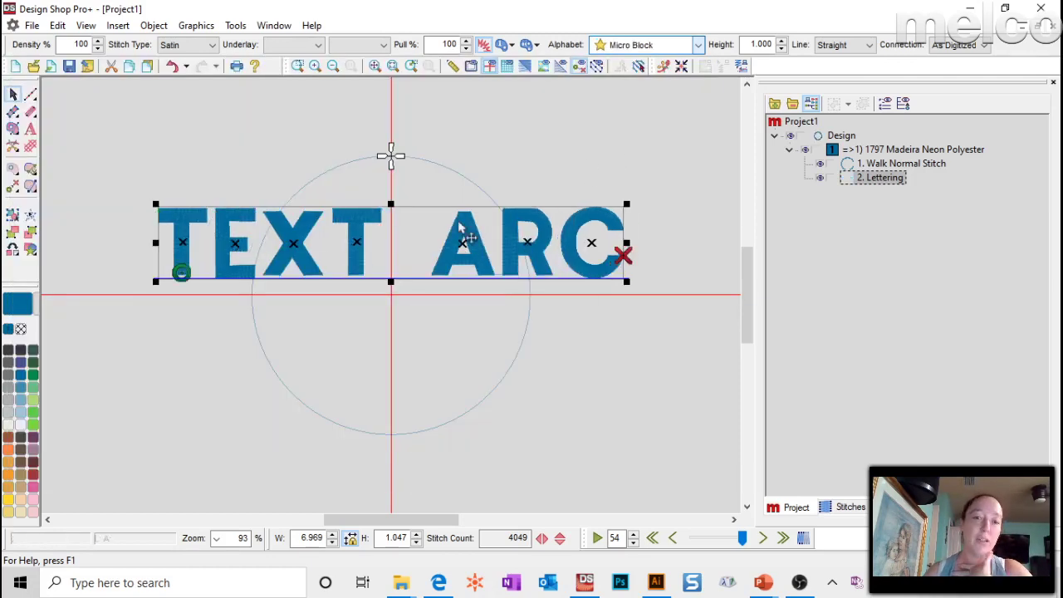
double_click(762, 43)
key("BackSpace")
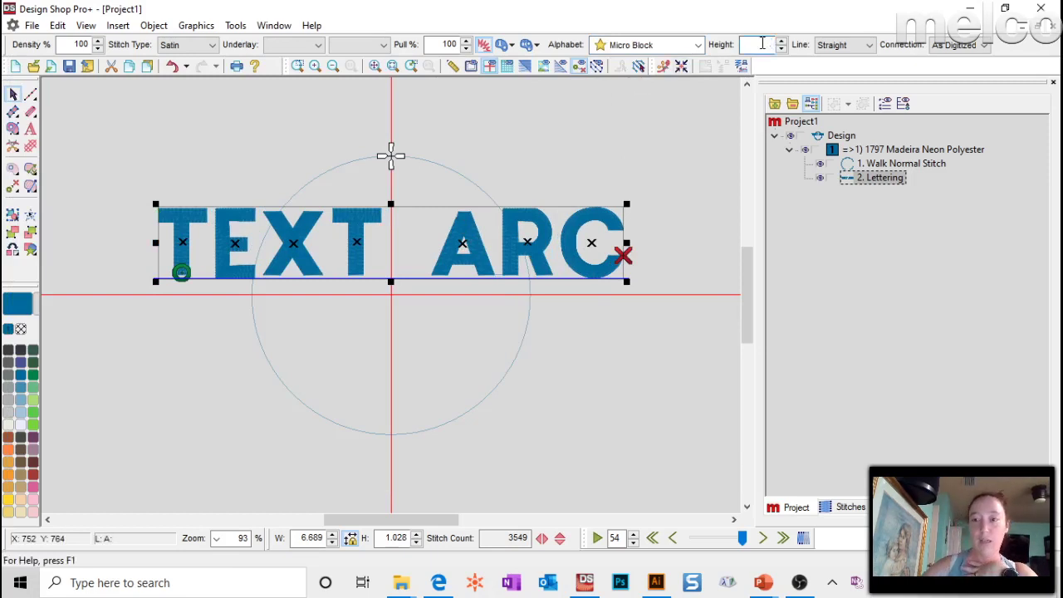
key("Return")
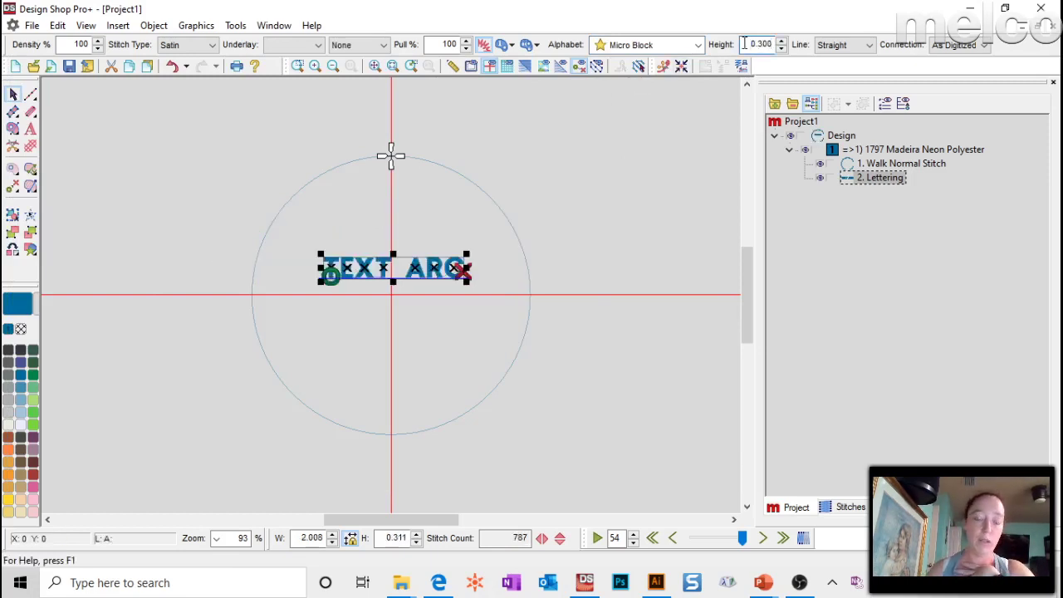
- Move the lettering up to just inside the top of the circle, keeping it centered on the vertical origin line
left_click_drag(408, 274, 395, 198)
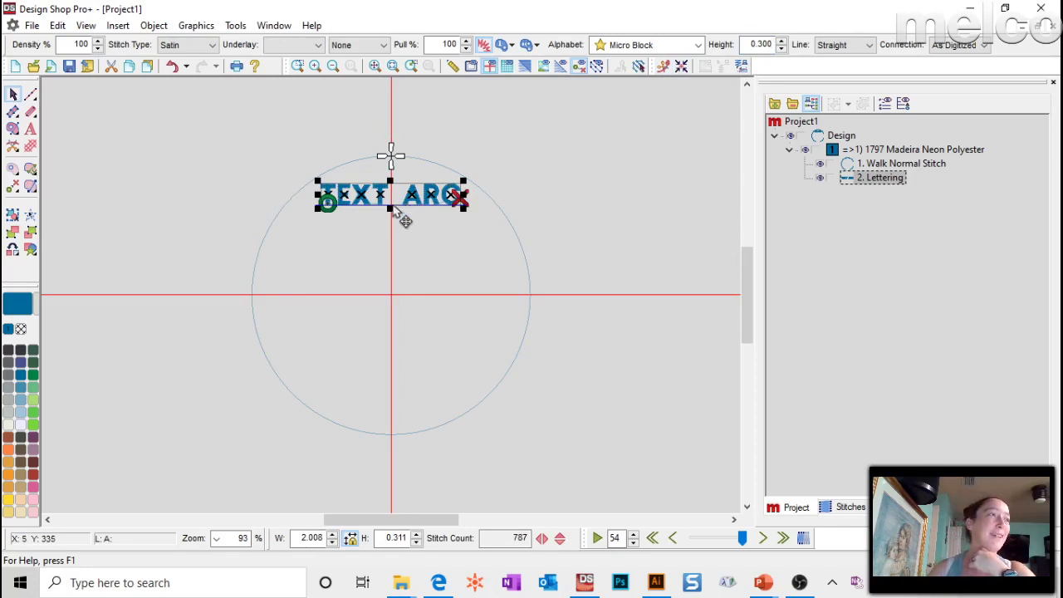
double_click(396, 197)
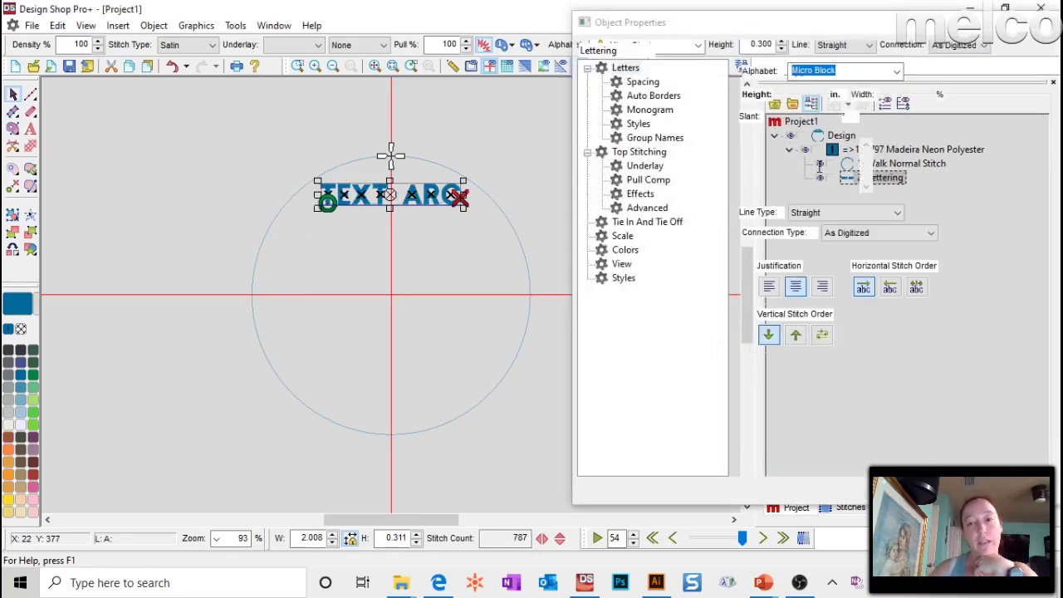
right_click(394, 196)
left_click(526, 151)
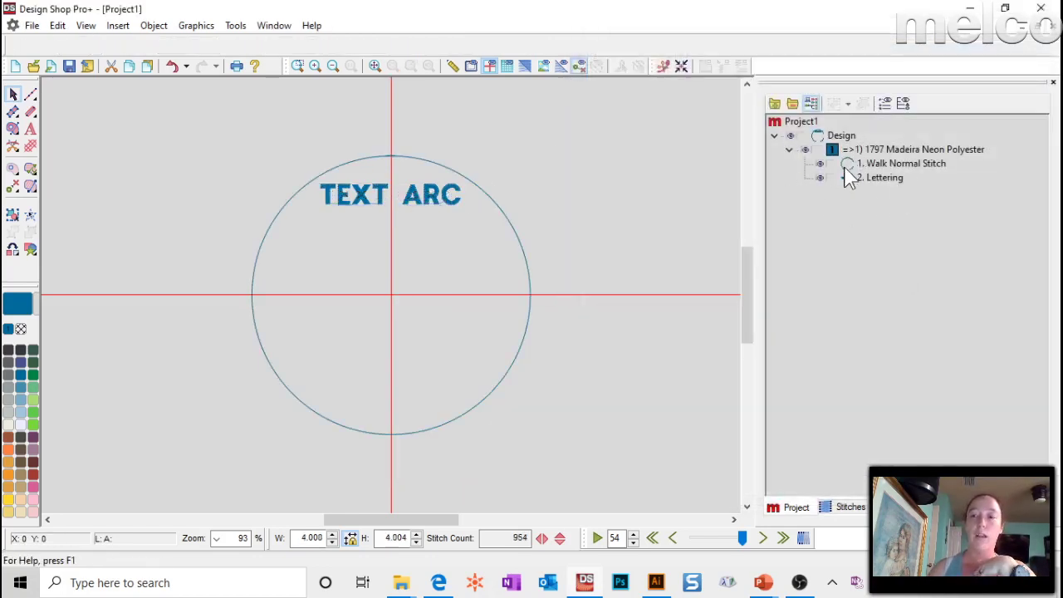
- Change the lettering's line type to Arc in its object properties and move the arc's center point to the design origin
left_click(889, 180)
right_click(887, 181)
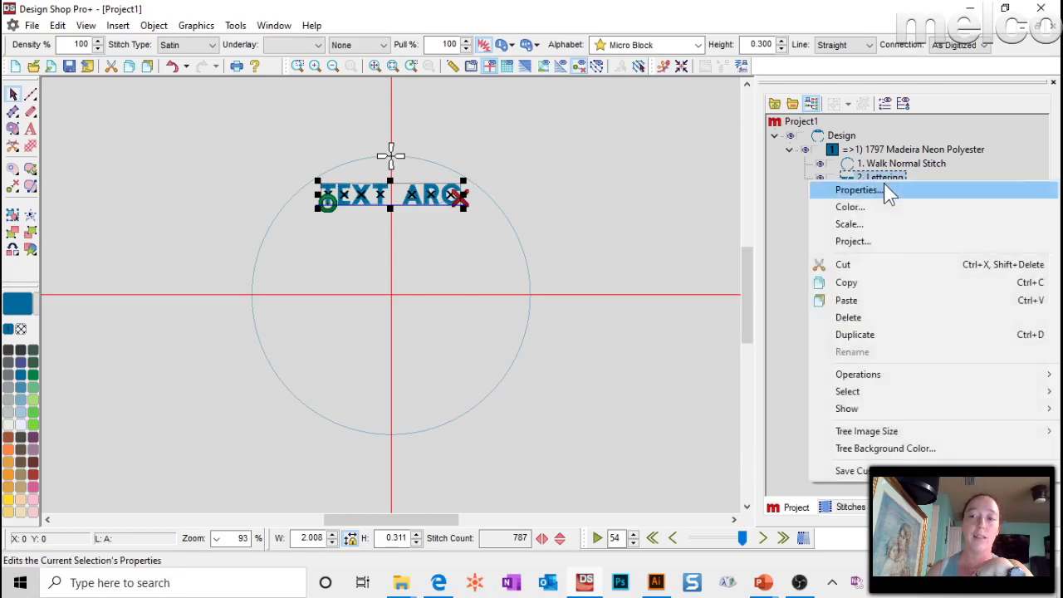
left_click(883, 190)
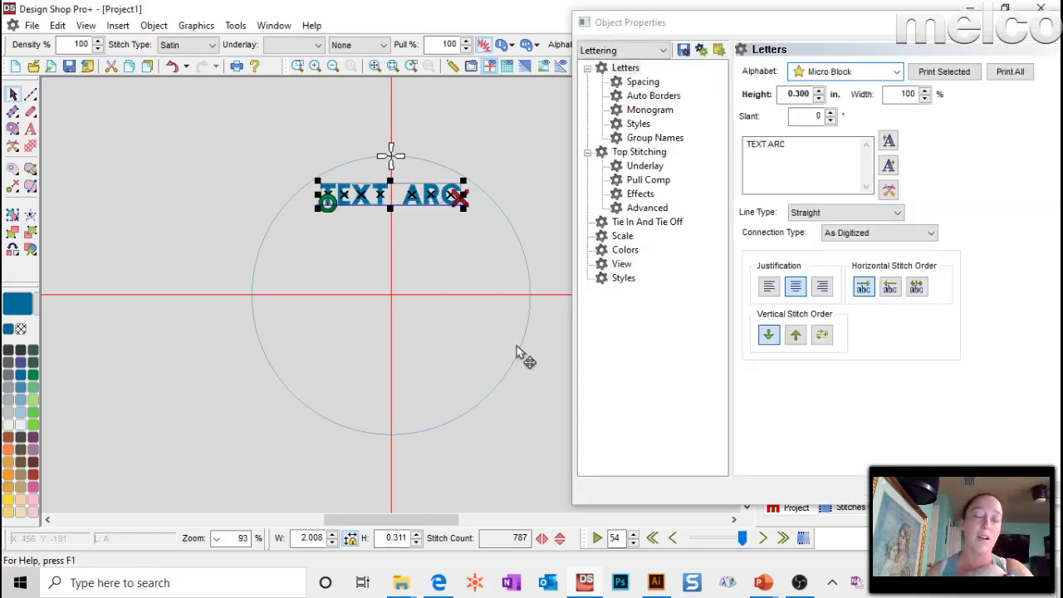
left_click_drag(793, 12, 738, 25)
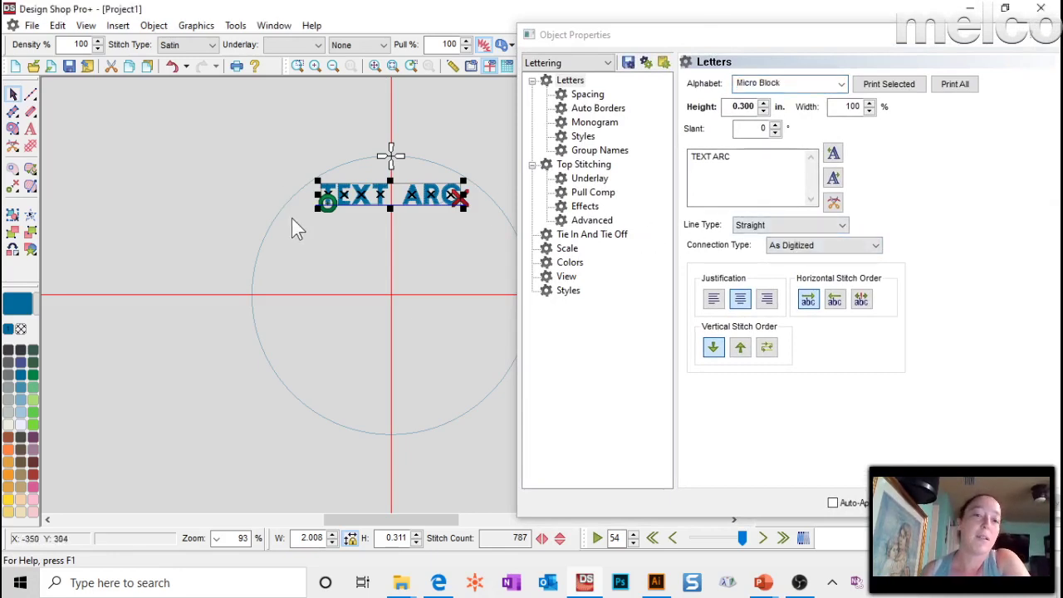
left_click(781, 230)
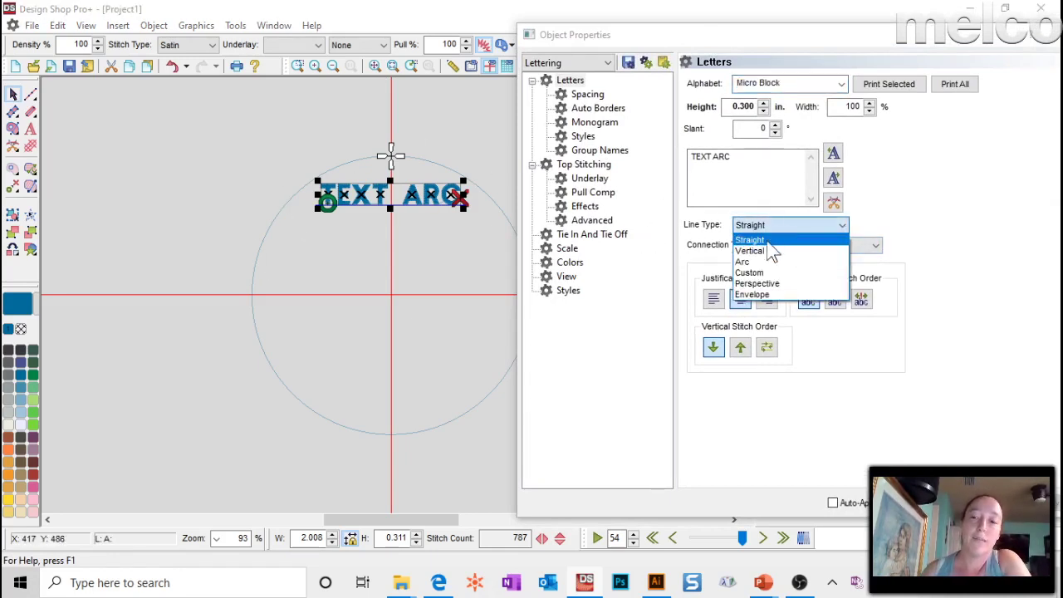
left_click(751, 264)
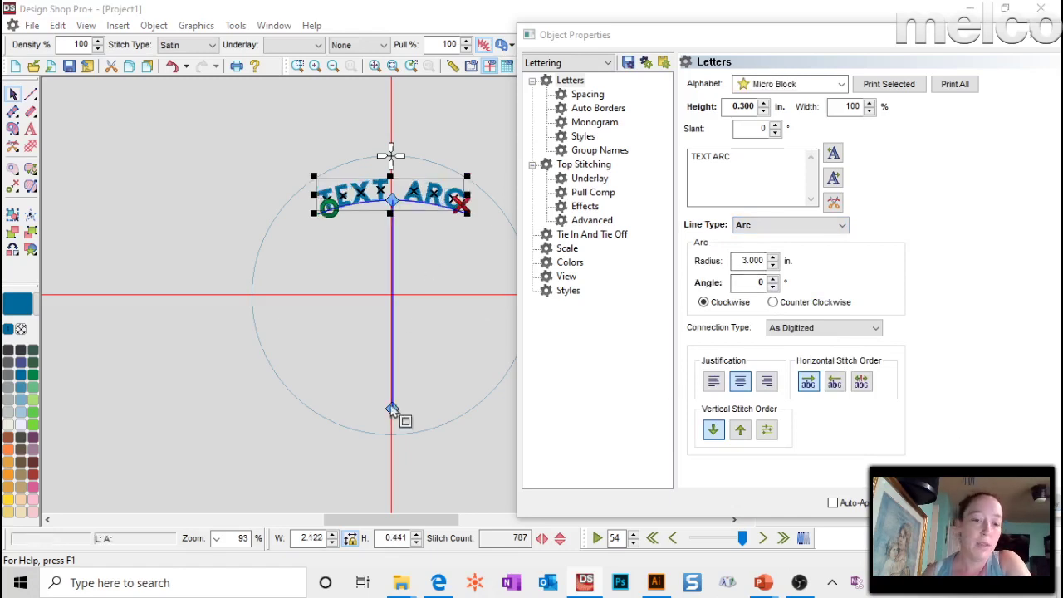
left_click_drag(392, 409, 392, 296)
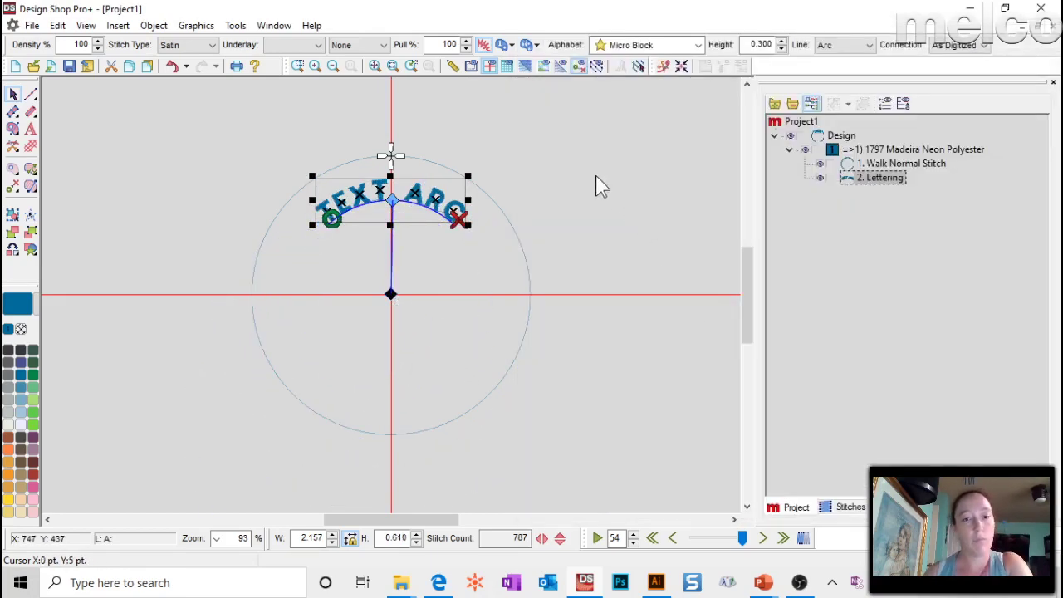
left_click(602, 186)
left_click(424, 214)
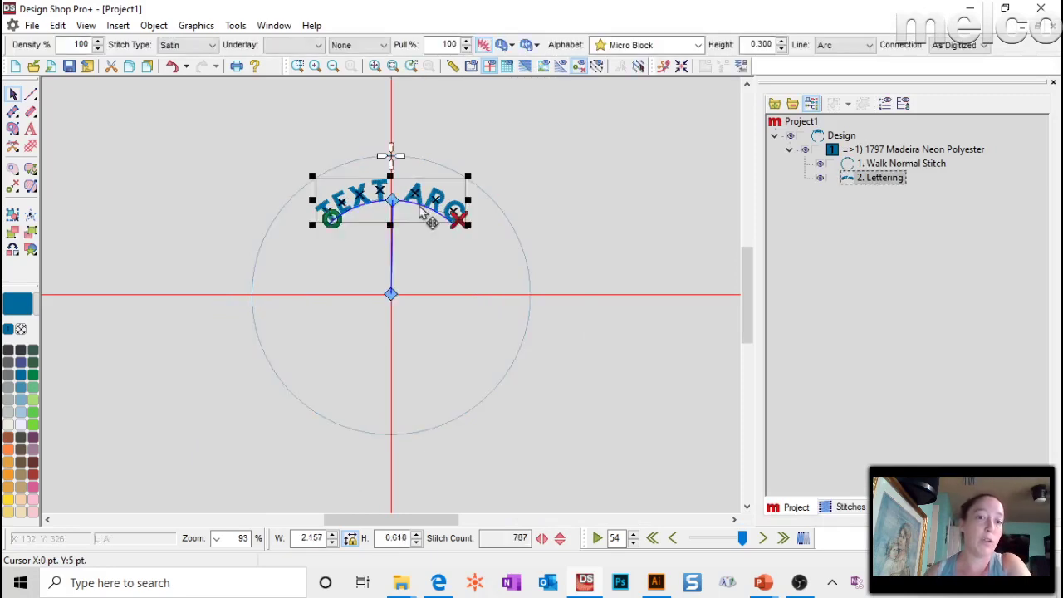
left_click(576, 237)
- Duplicate the walk stitch circle and convert the copy to a Single Line Center satin border
left_click(521, 246)
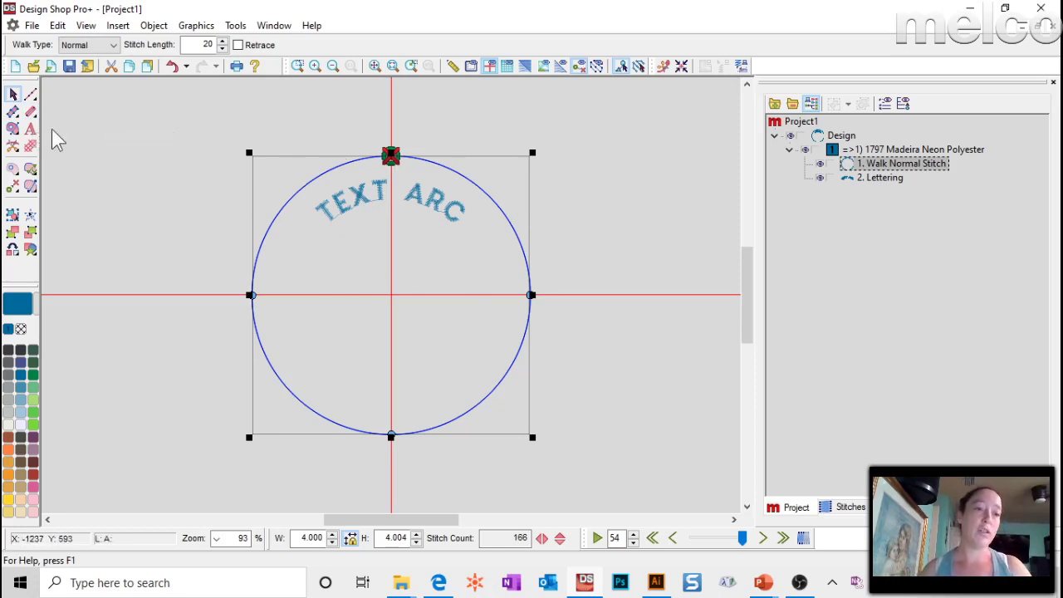
left_click(30, 112)
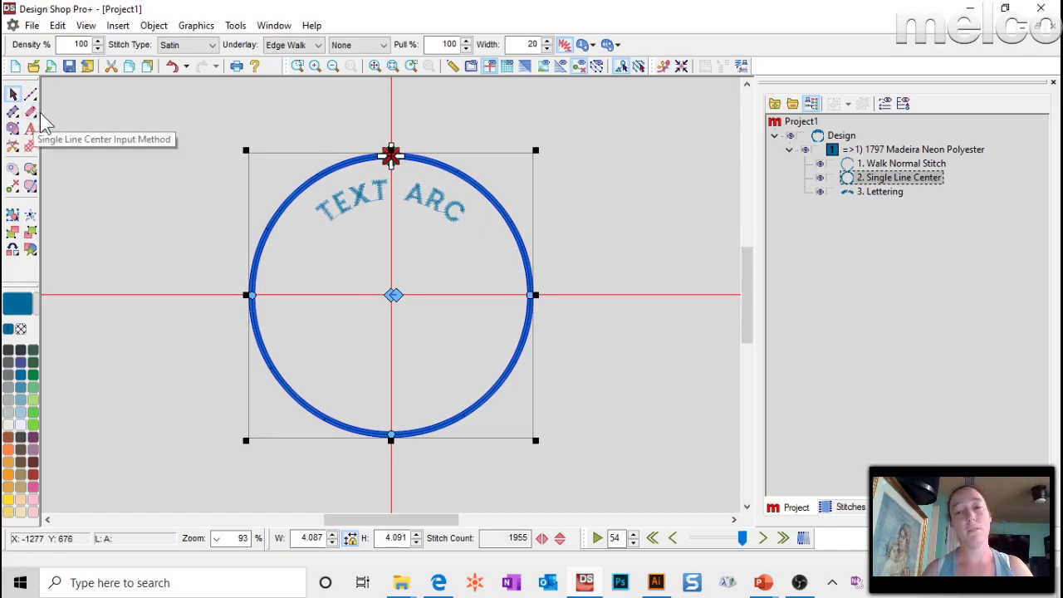
left_click(899, 163)
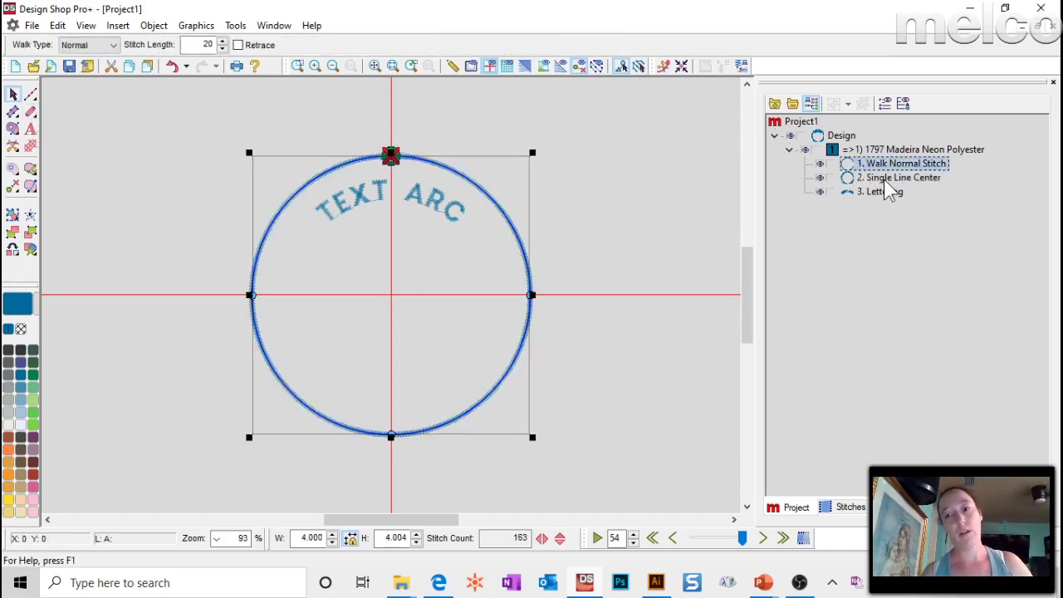
left_click(889, 177)
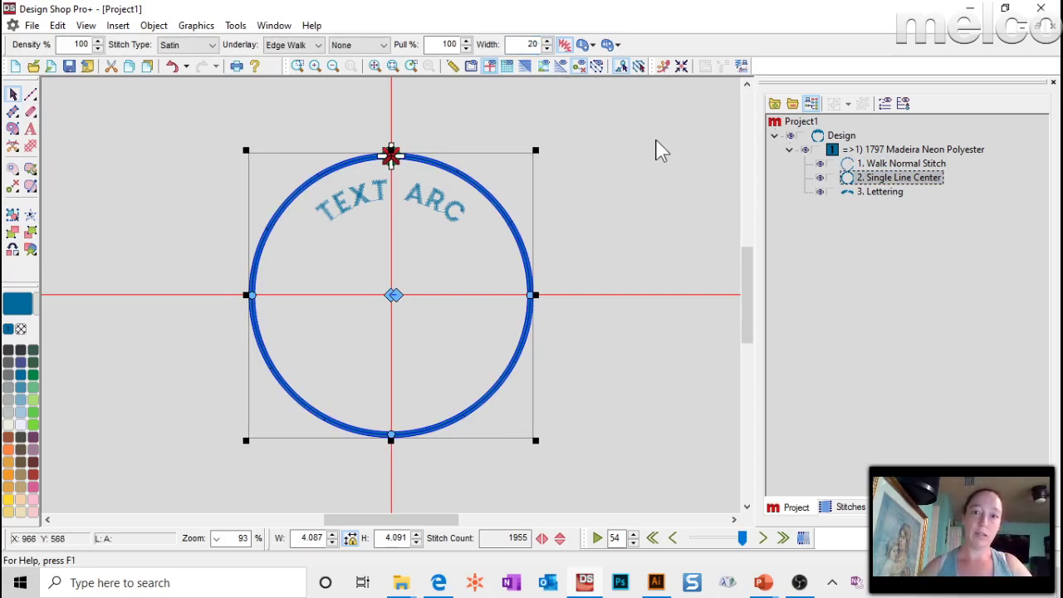
- Set the Single Line Center border's column width to 40
double_click(524, 45)
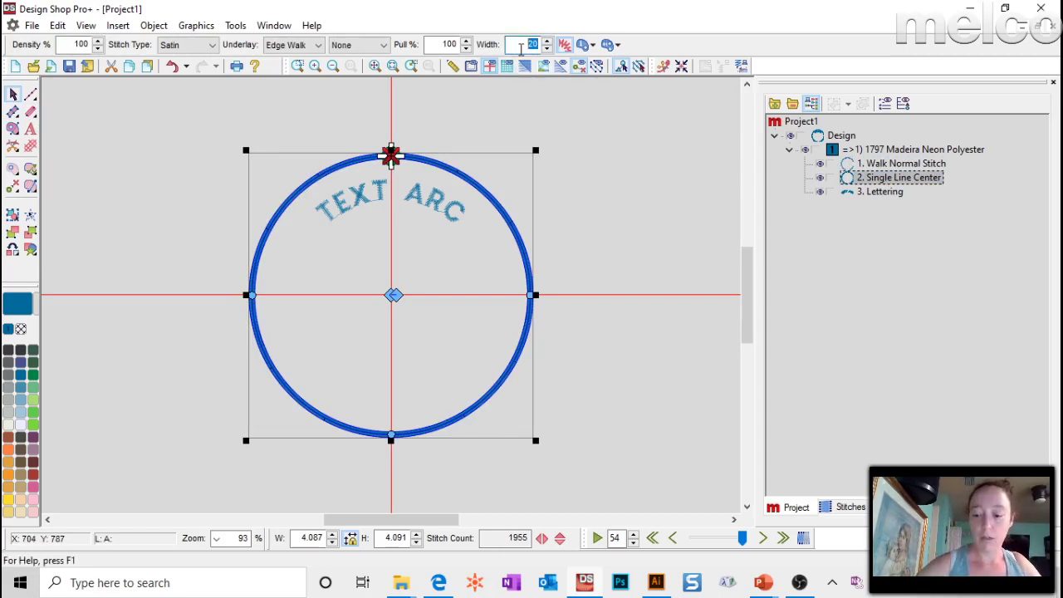
left_click(521, 48)
double_click(532, 42)
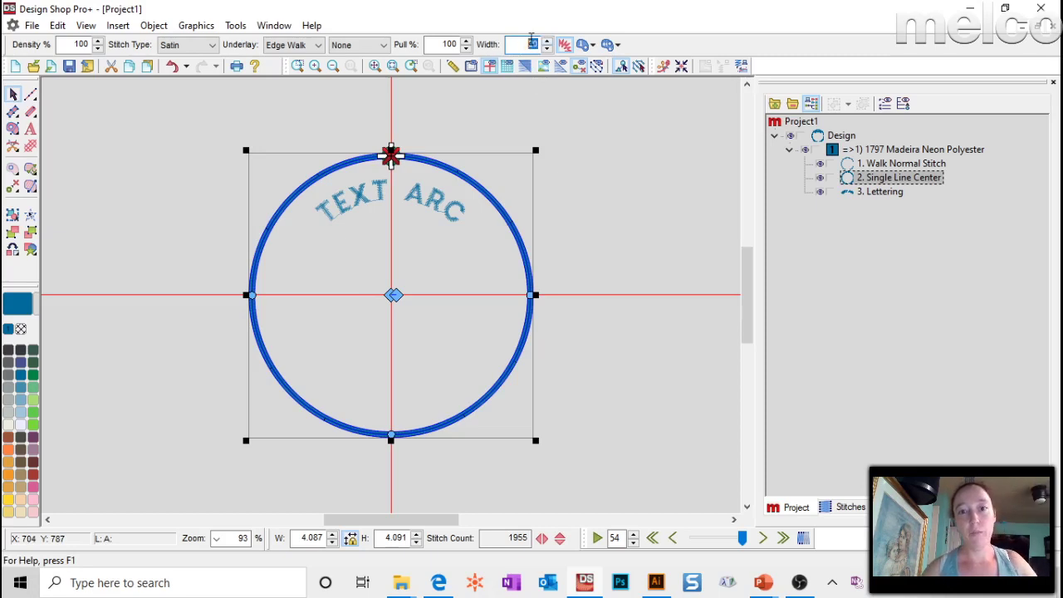
type("4")
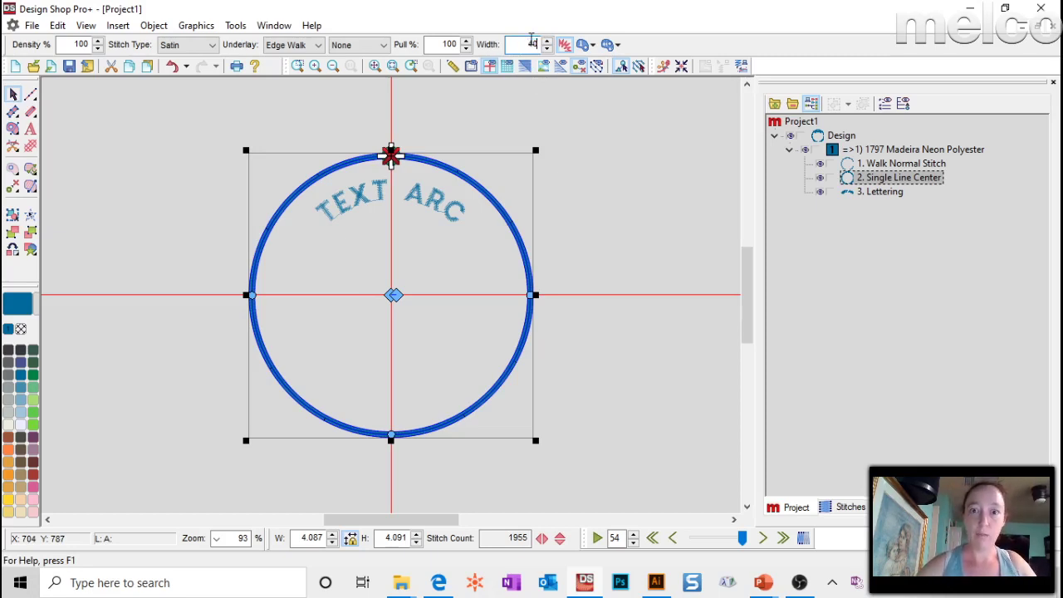
type("0")
key("Return")
left_click(636, 207)
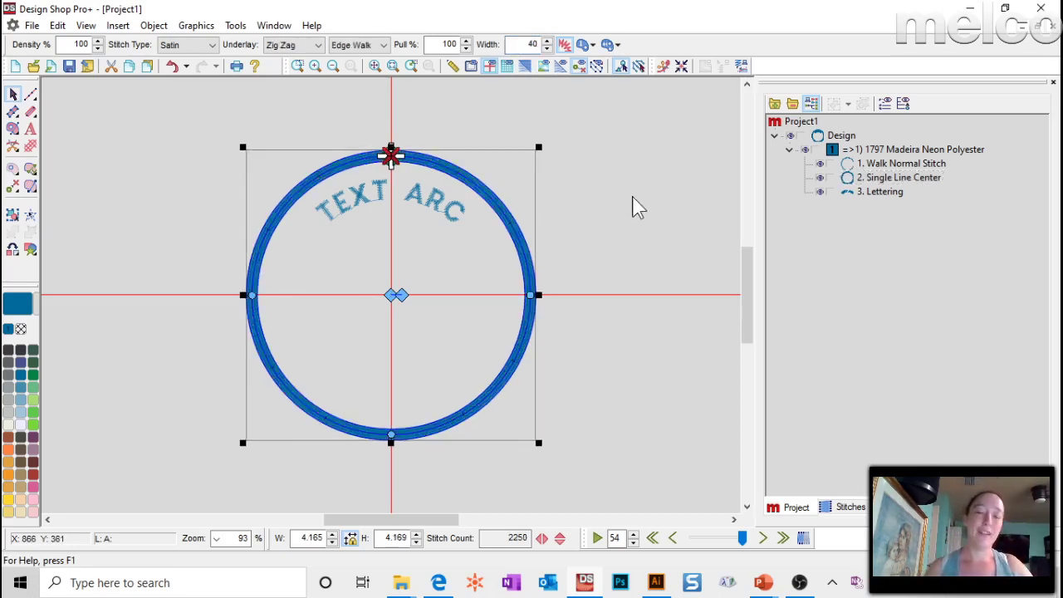
- Recolor the original walk normal stitch circle to thread 1641 Smokey
left_click(872, 191)
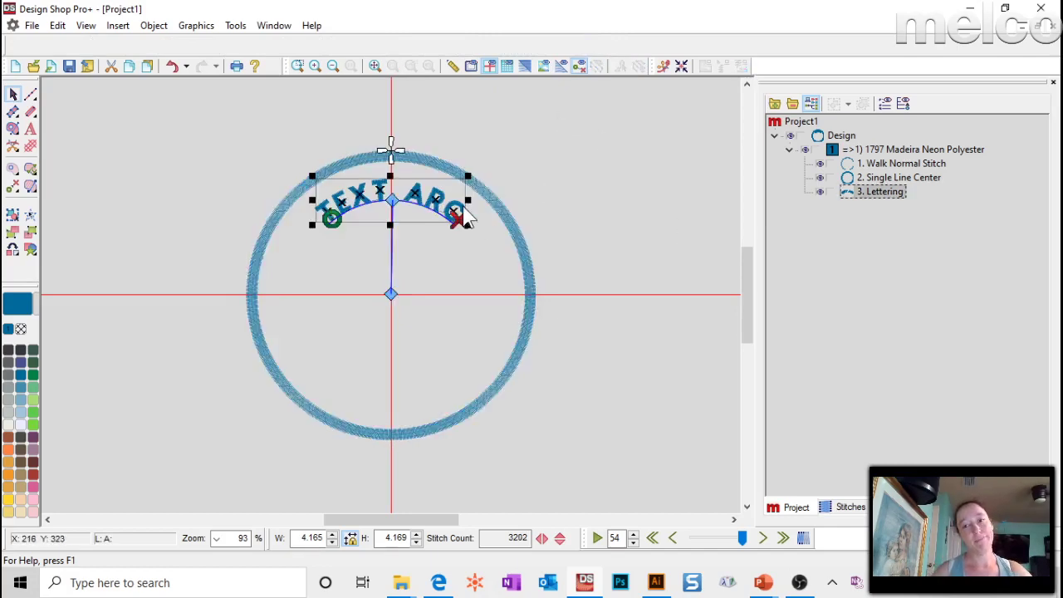
left_click(865, 177)
left_click(864, 164)
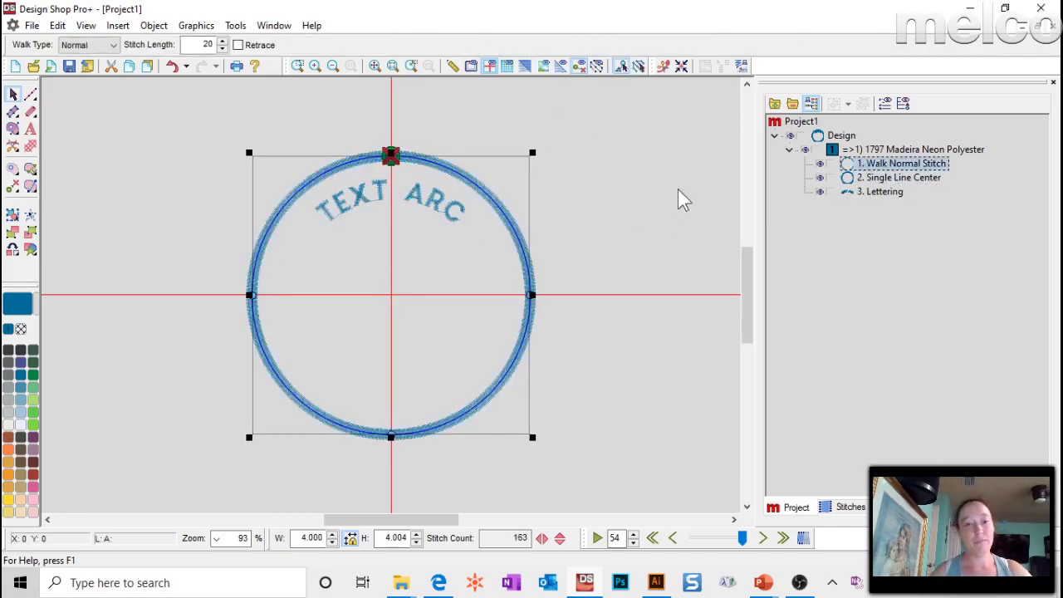
left_click(20, 352)
left_click(593, 254)
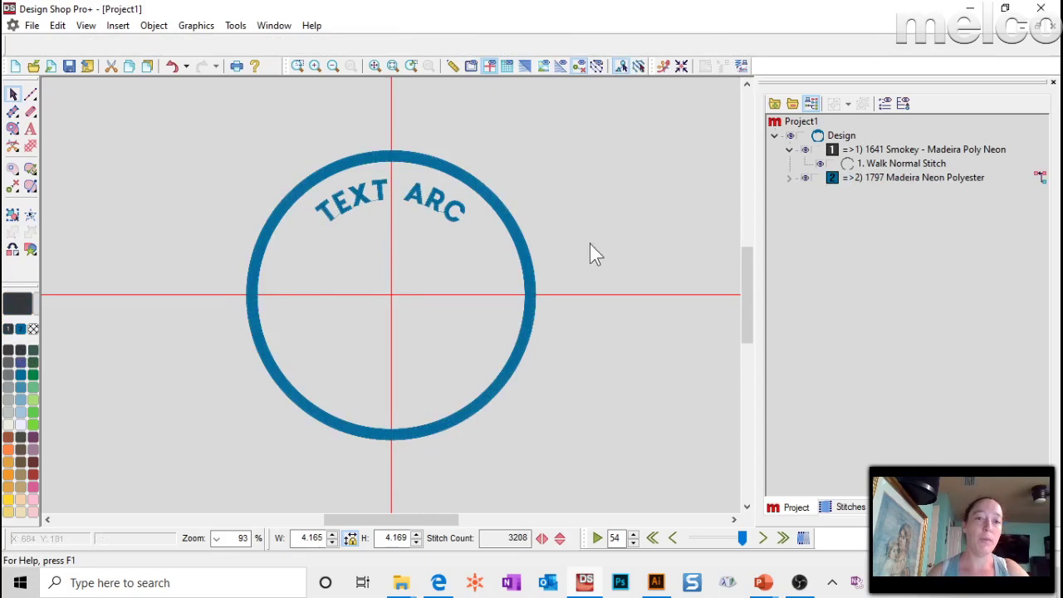
- Duplicate the Smokey walk stitch circle and recolor one of the two to green thread 1651 Madeira Poly Neon
left_click(881, 166)
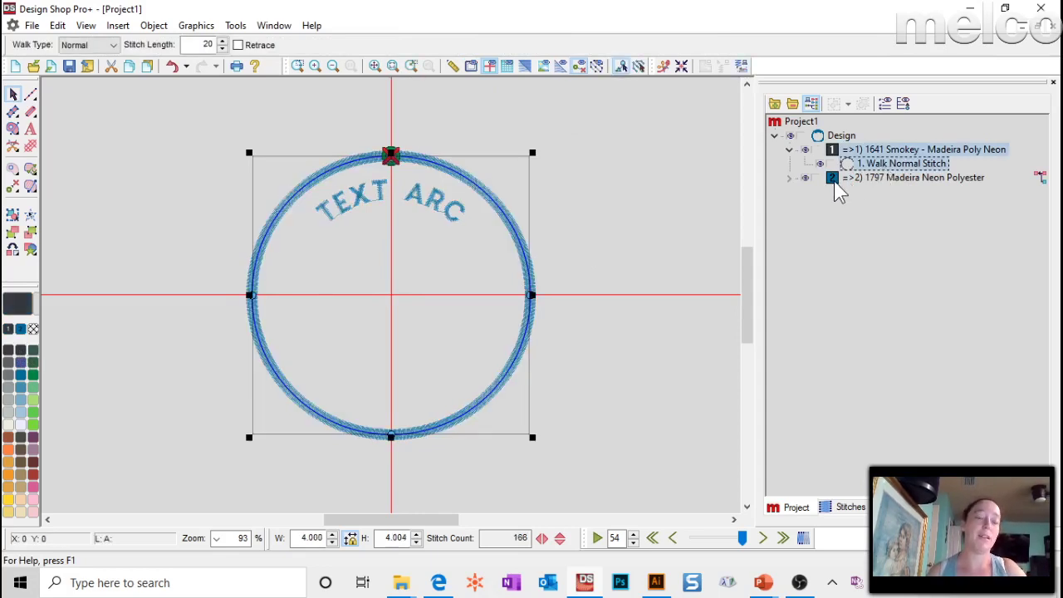
left_click(790, 179)
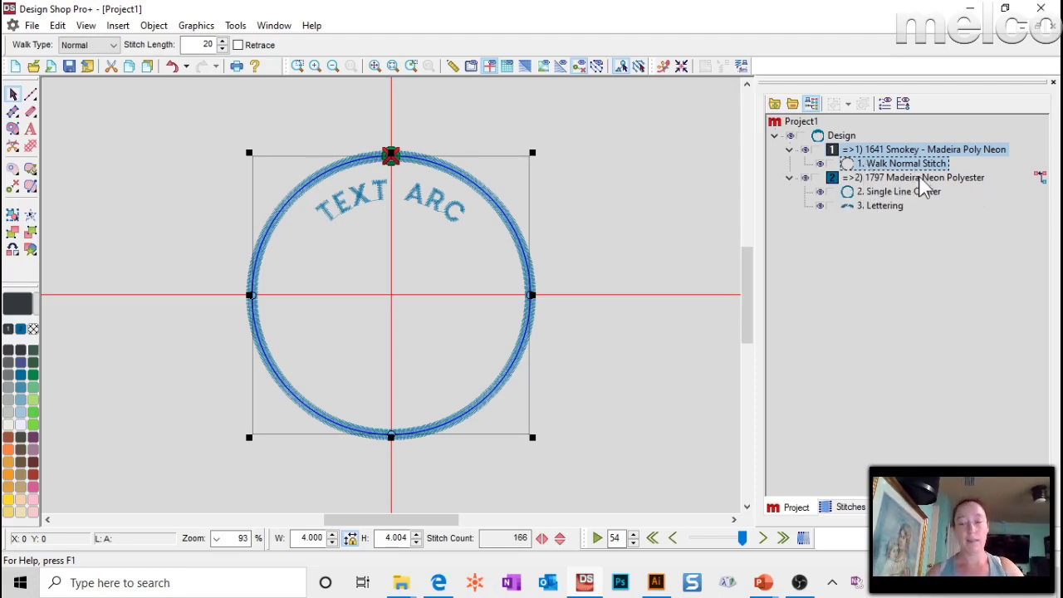
key("ctrl+d")
left_click(33, 374)
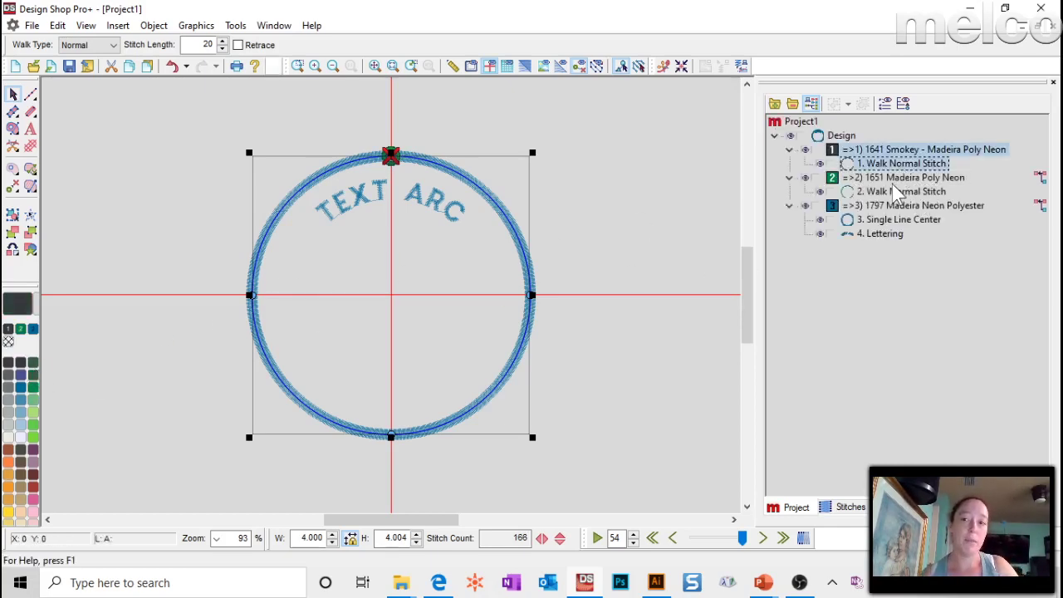
- Duplicate the blue Single Line Center border and change the first copy's stitch type from Satin to Tackle
left_click(893, 219)
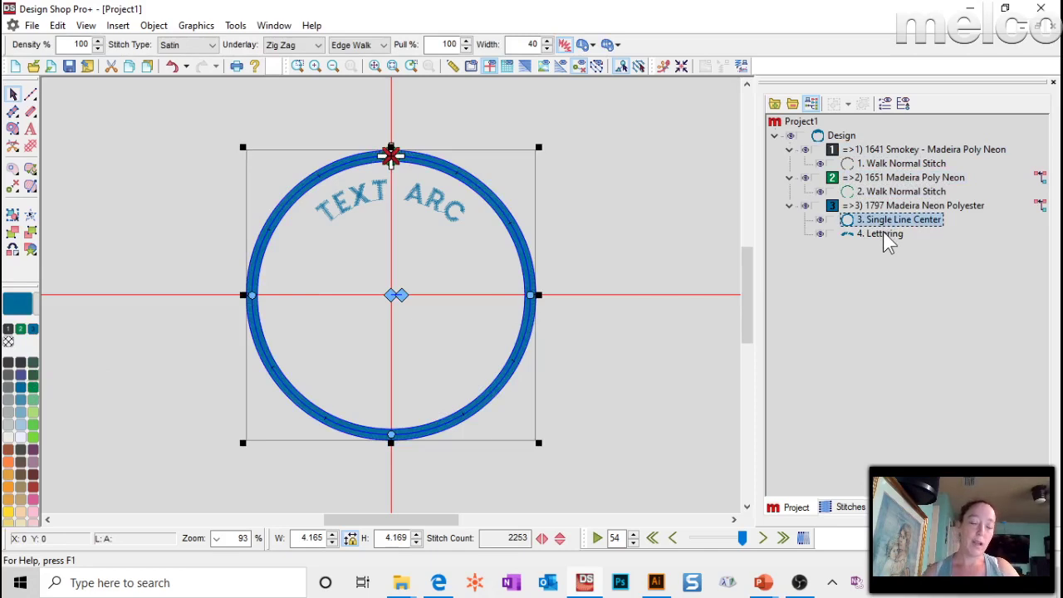
key("ctrl+d")
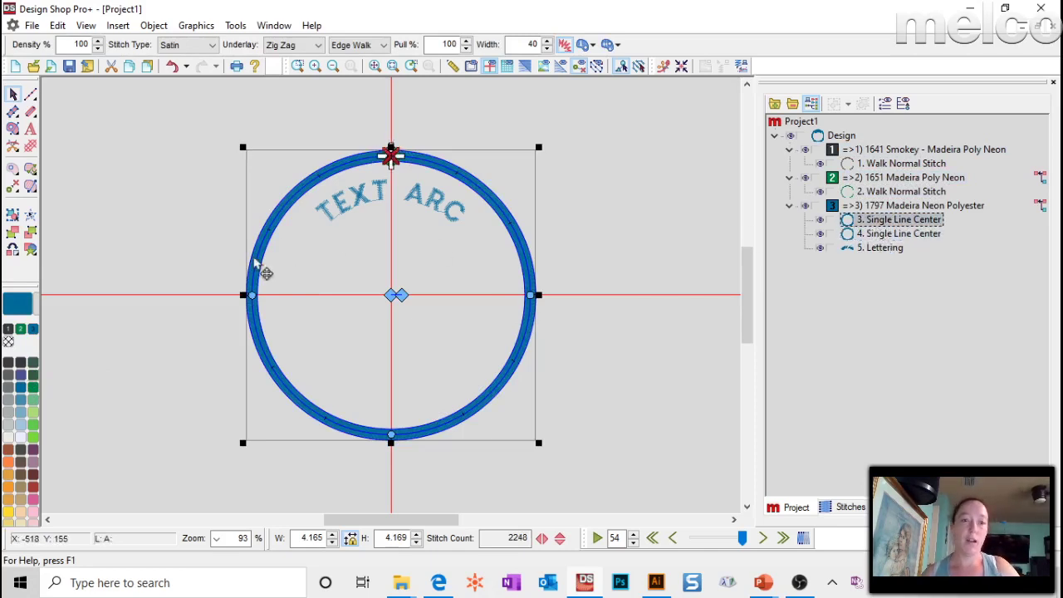
left_click(187, 44)
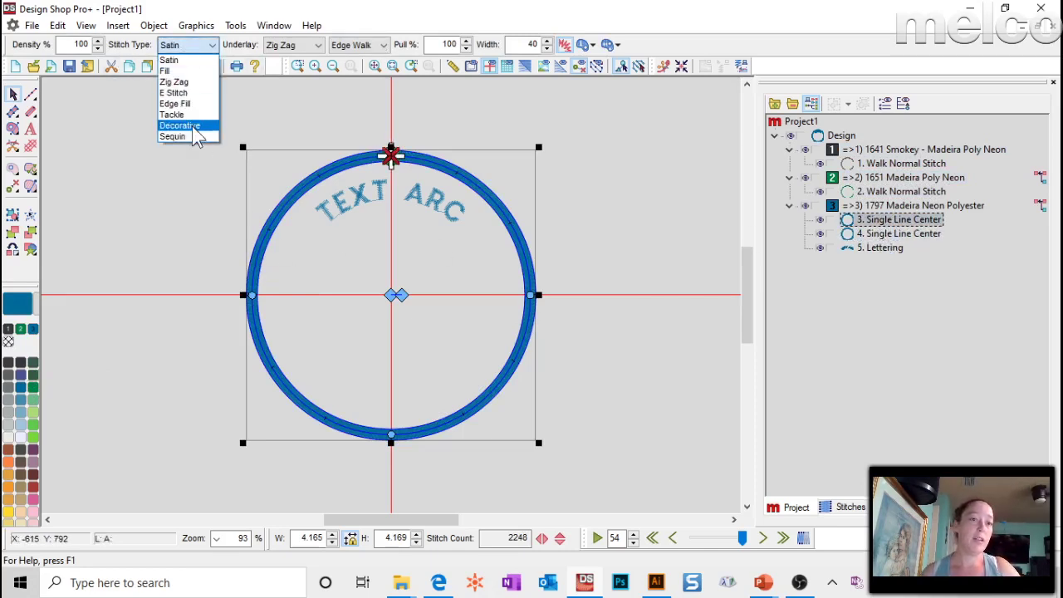
left_click(191, 118)
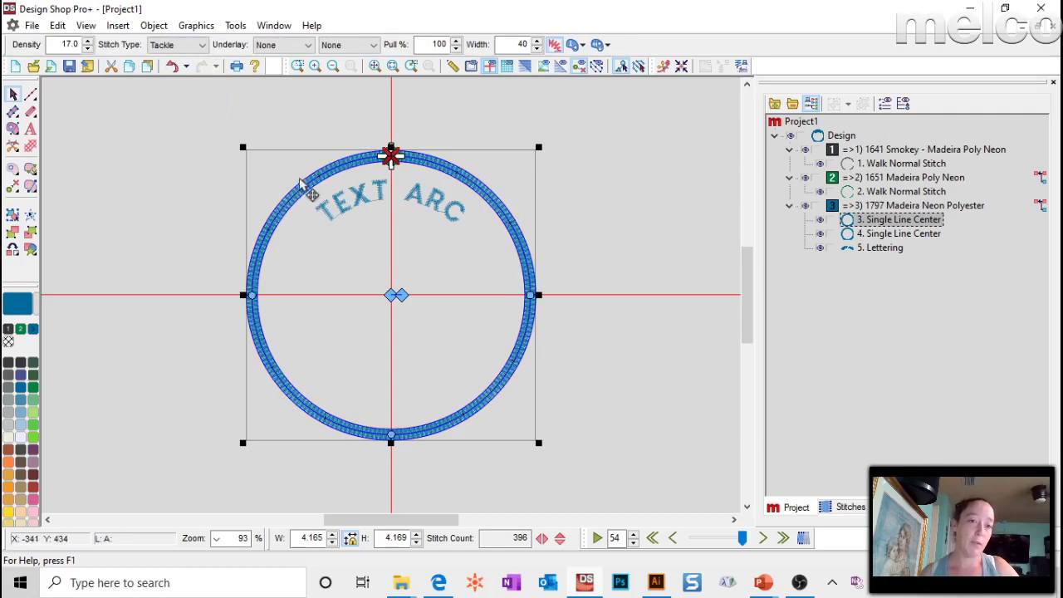
- Set the tackle border's column width to 25
double_click(524, 45)
type("30")
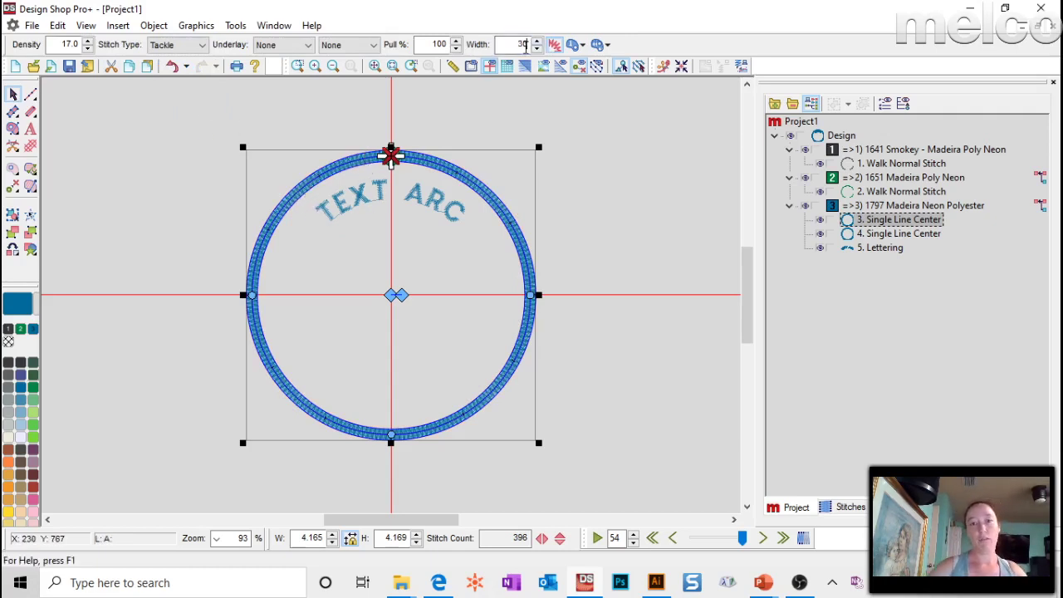
key("Return")
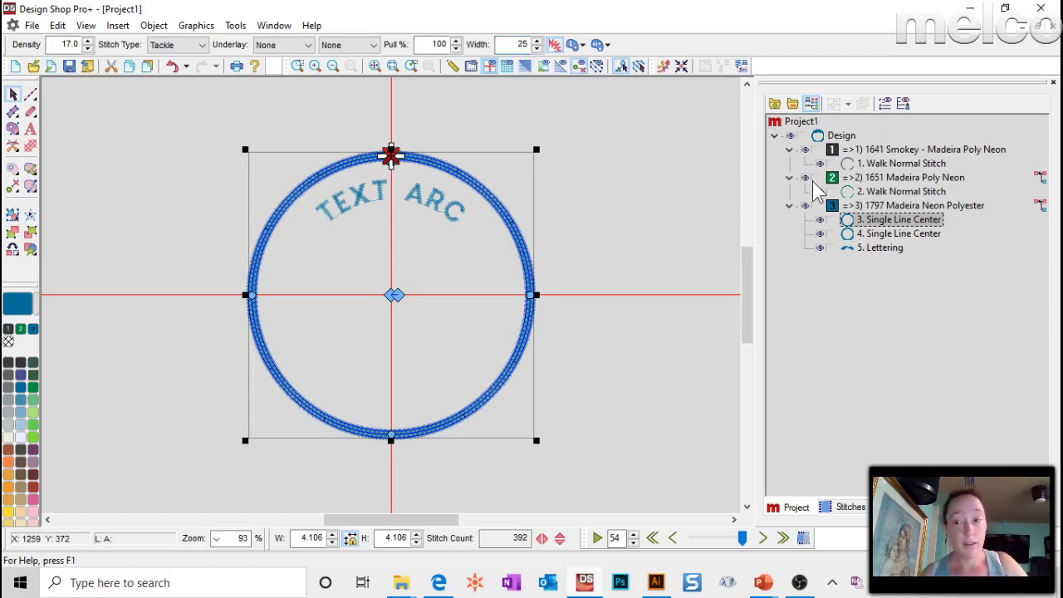
- Recolor the satin Single Line Center border to thread 1641 Smokey and check each element in the sewing sequence
left_click(864, 234)
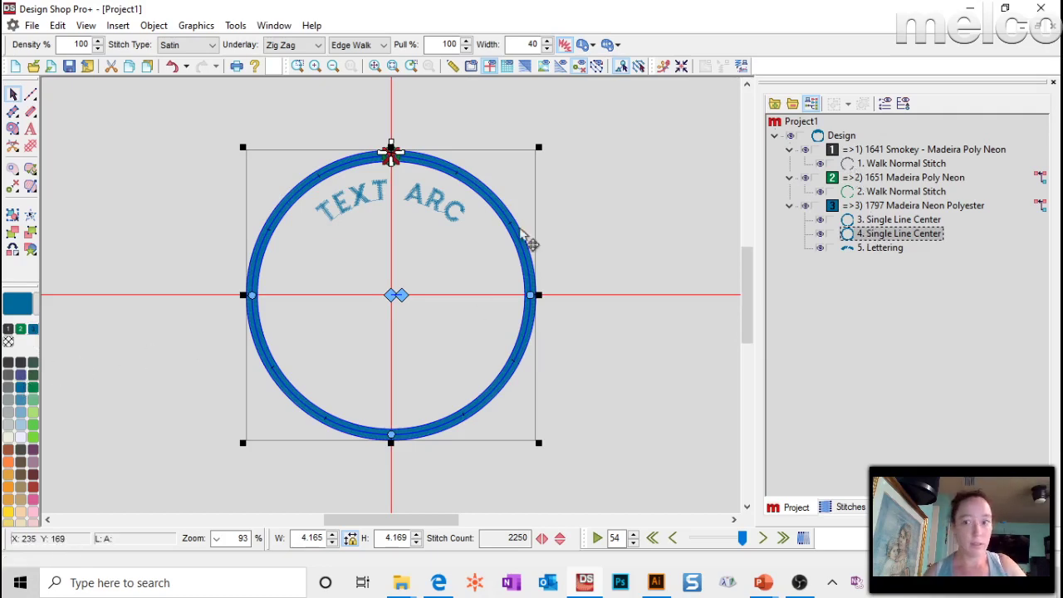
left_click(20, 363)
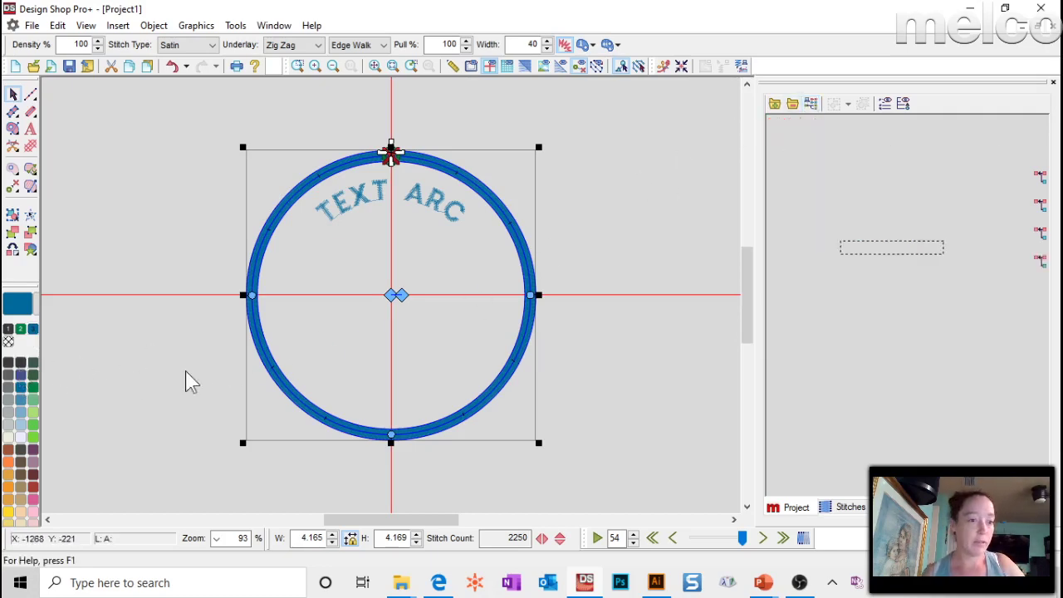
left_click(883, 192)
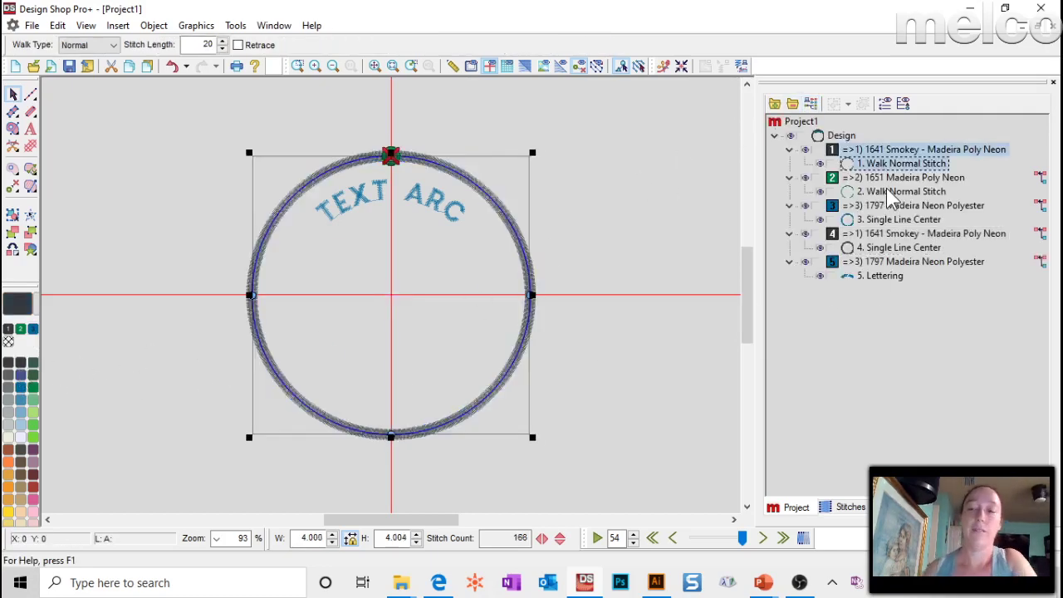
left_click(887, 221)
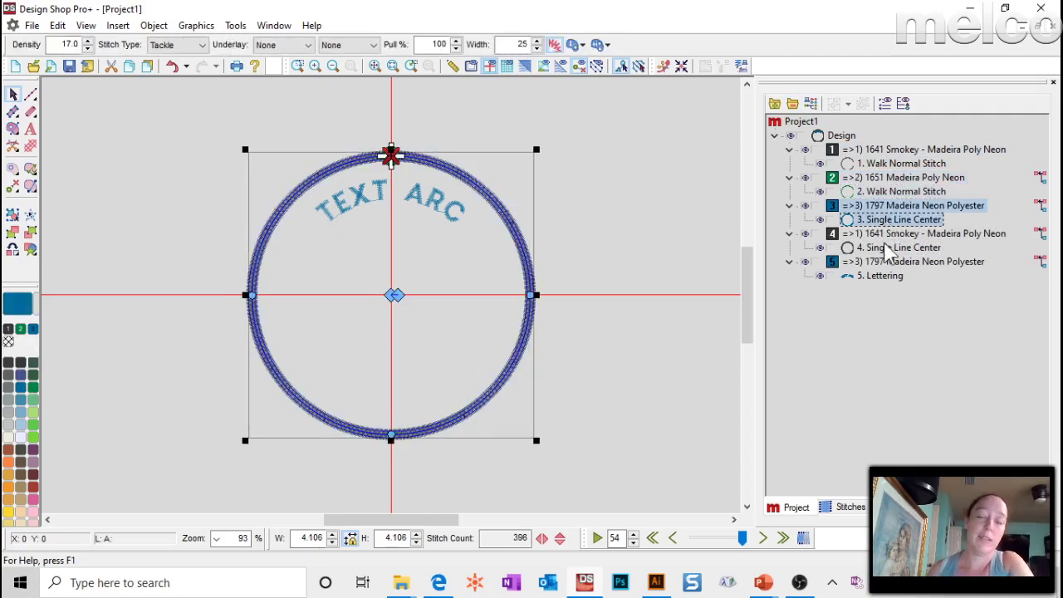
left_click(887, 249)
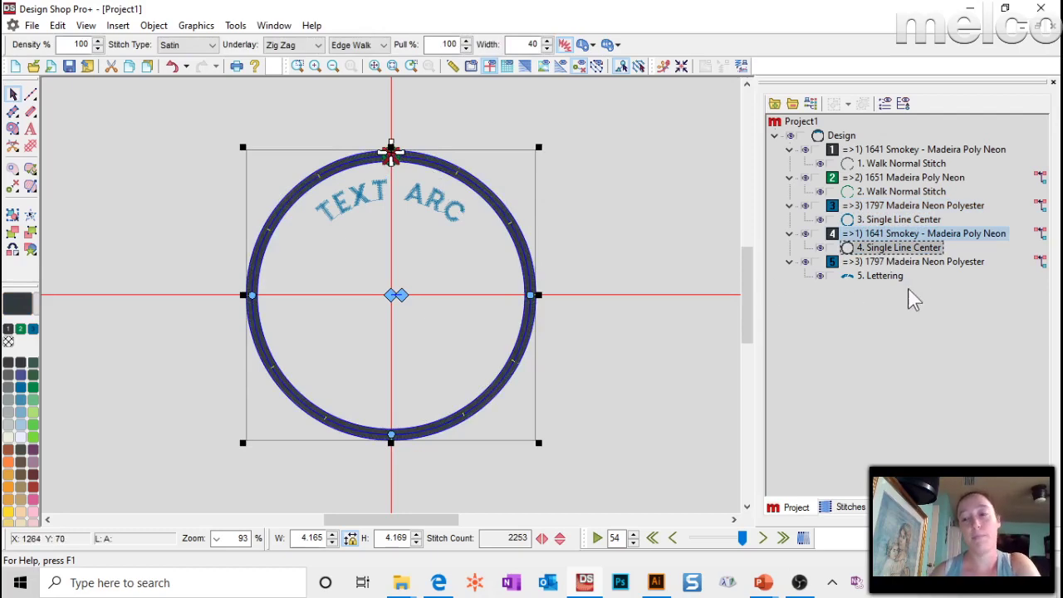
- Move the arc lettering ahead of the Smokey satin border in the sewing order
left_click(874, 277)
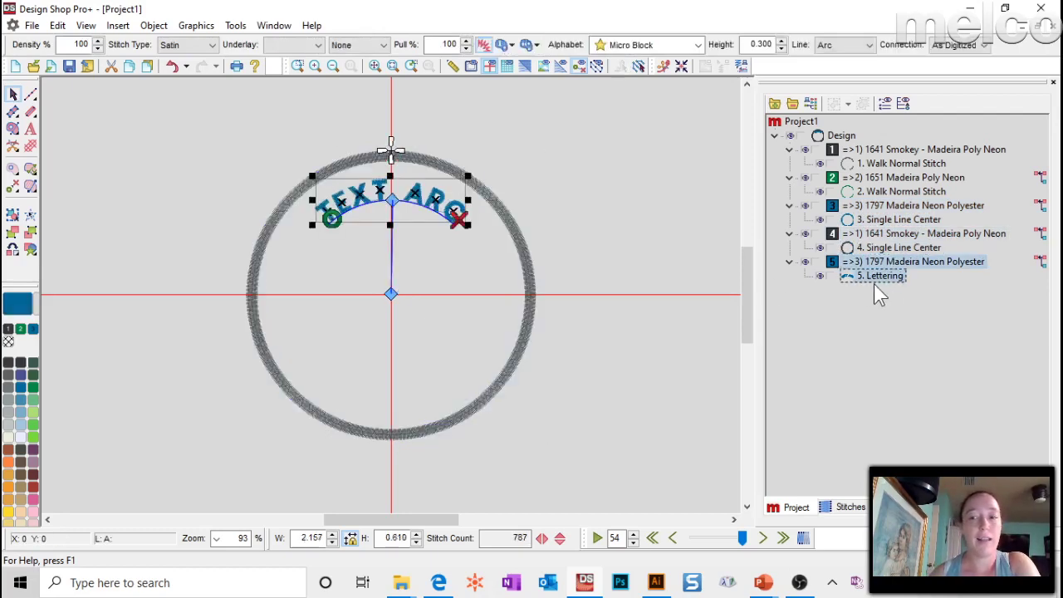
left_click_drag(876, 279, 868, 228)
left_click(580, 184)
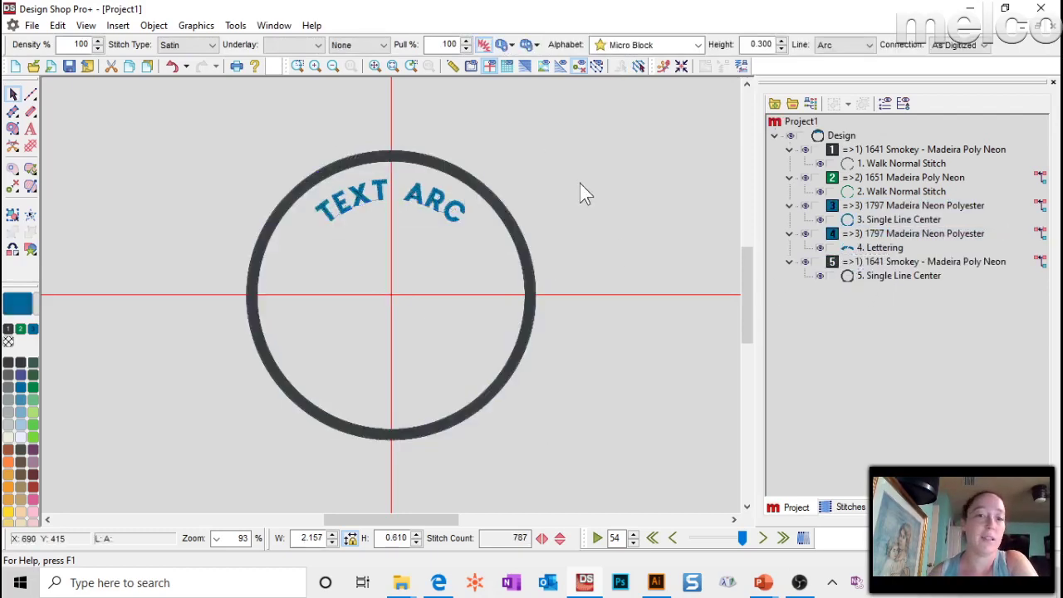
- Set the height of the TEXT ARC lettering to 0.500 inches
left_click(370, 212)
double_click(762, 45)
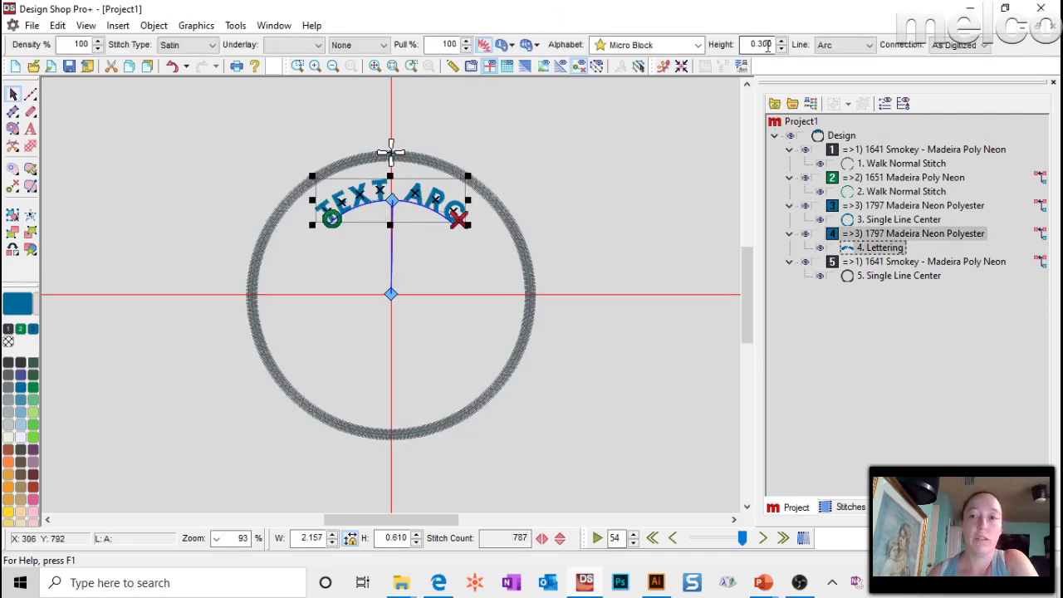
type("0.75")
key("Return")
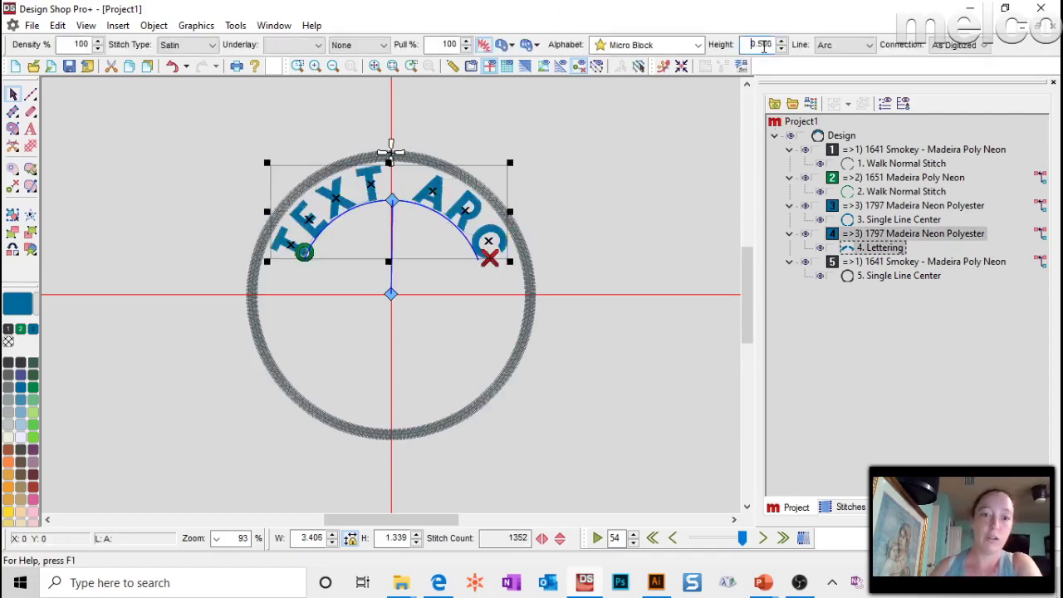
left_click(541, 284)
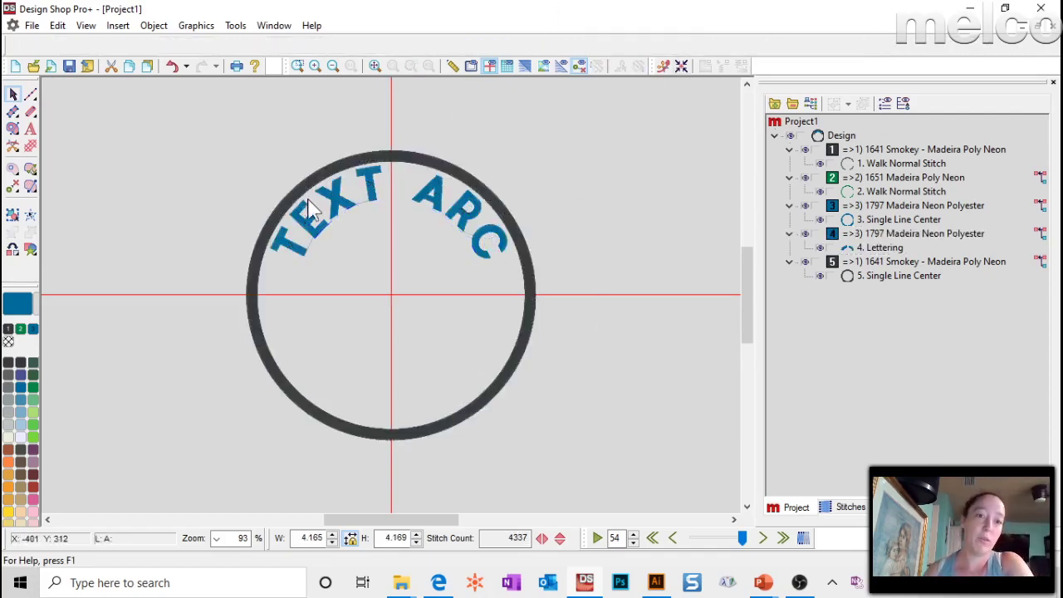
- Enable Auto Kern in the arc lettering's spacing properties
double_click(329, 219)
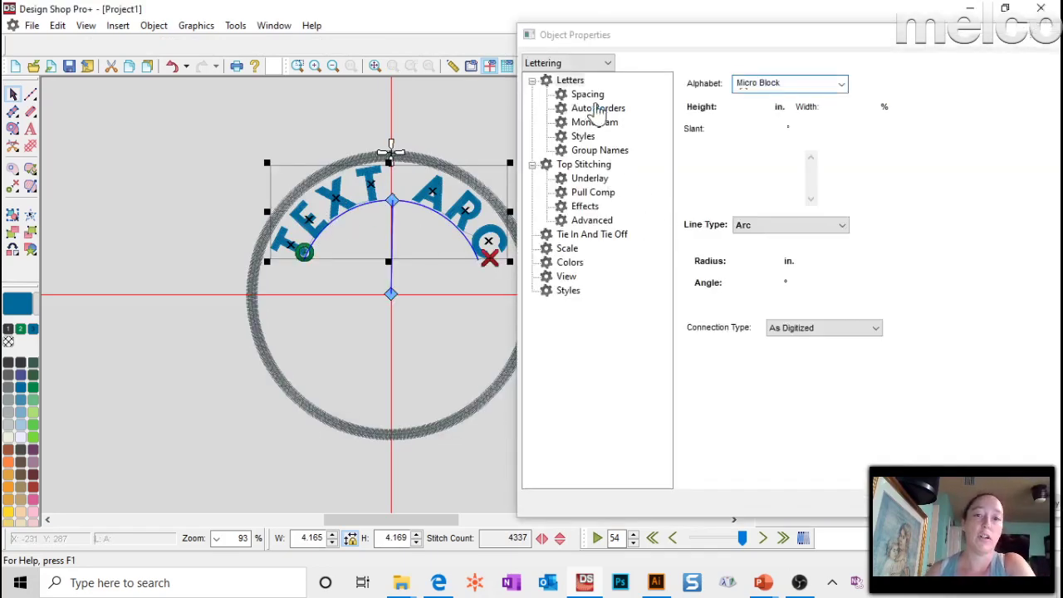
left_click(587, 97)
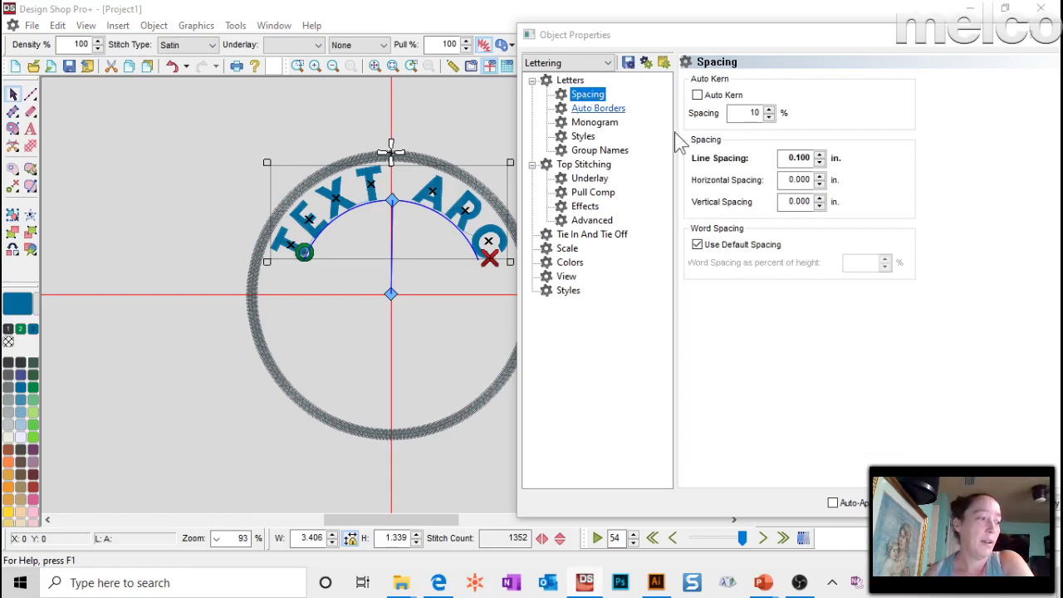
left_click(699, 95)
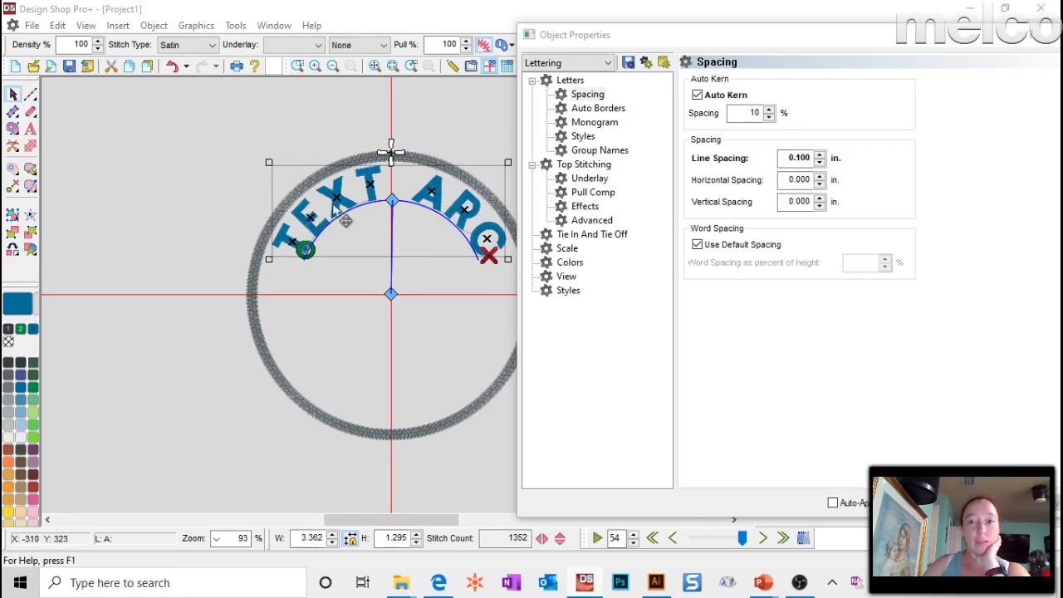
- Check the lettering's underlay properties and set its Auto Trim Length to 20 pt
left_click(590, 178)
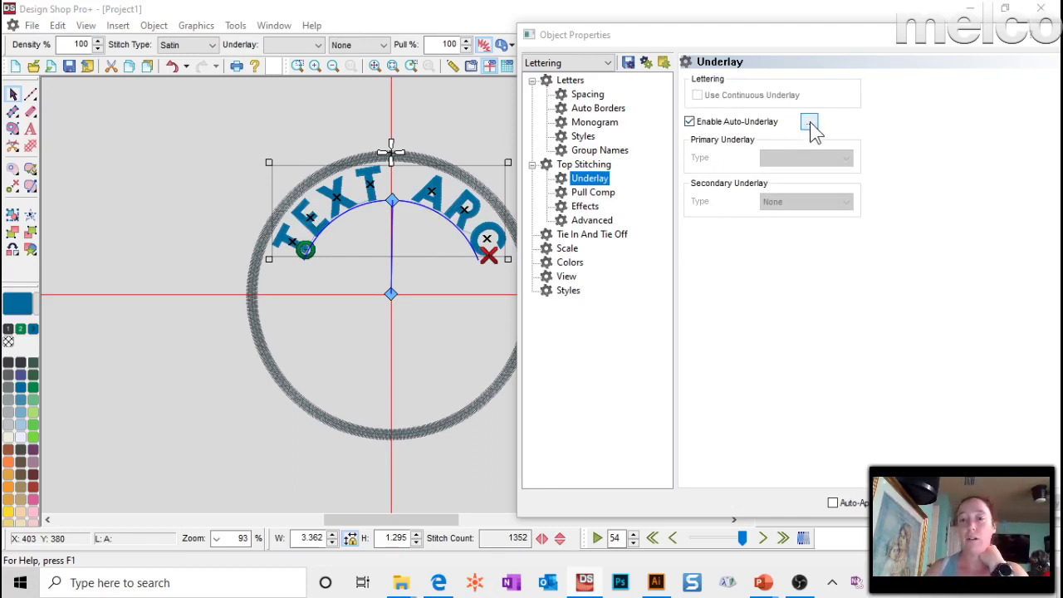
left_click(601, 238)
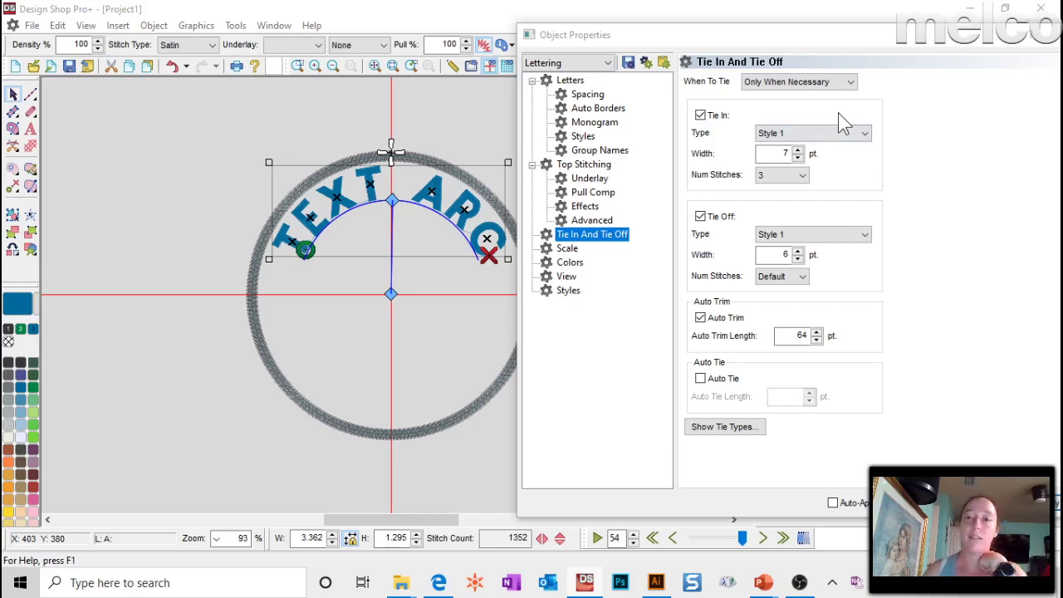
double_click(804, 335)
type("20")
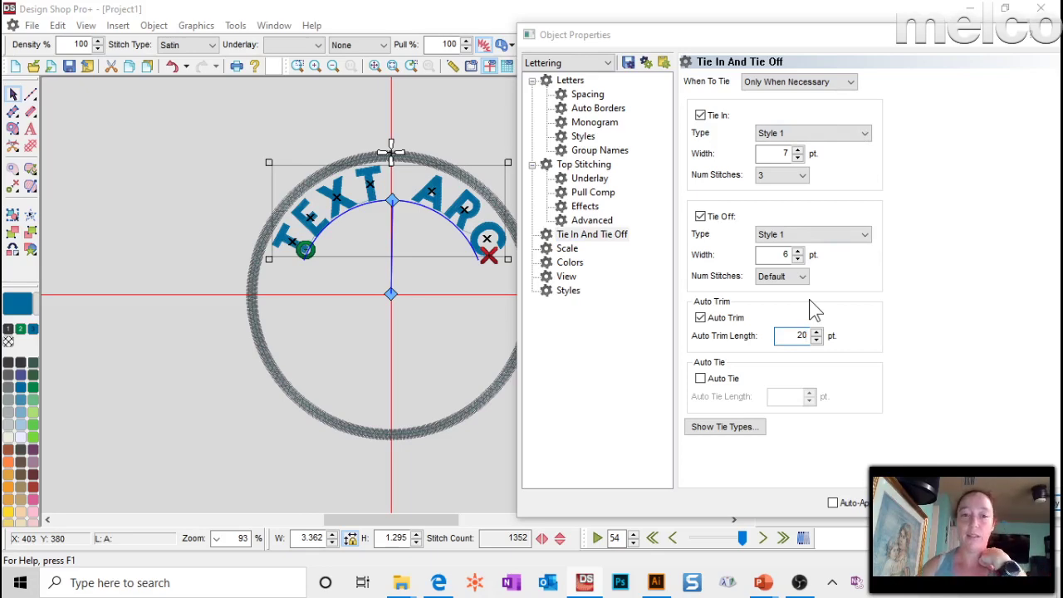
key("Return")
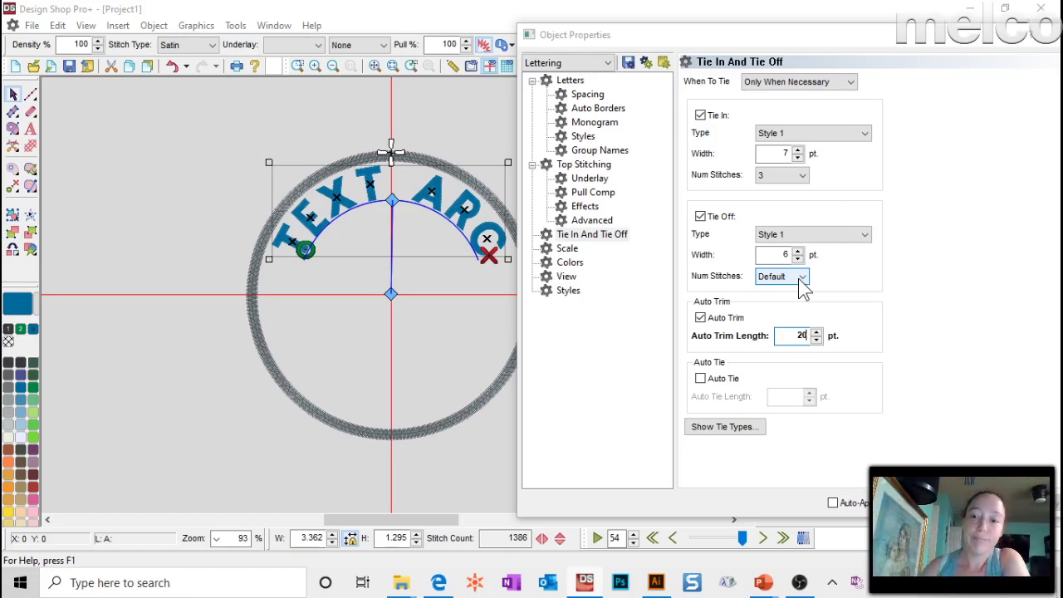
- Restore the lettering's Auto Trim Length to 64 pt
double_click(782, 337)
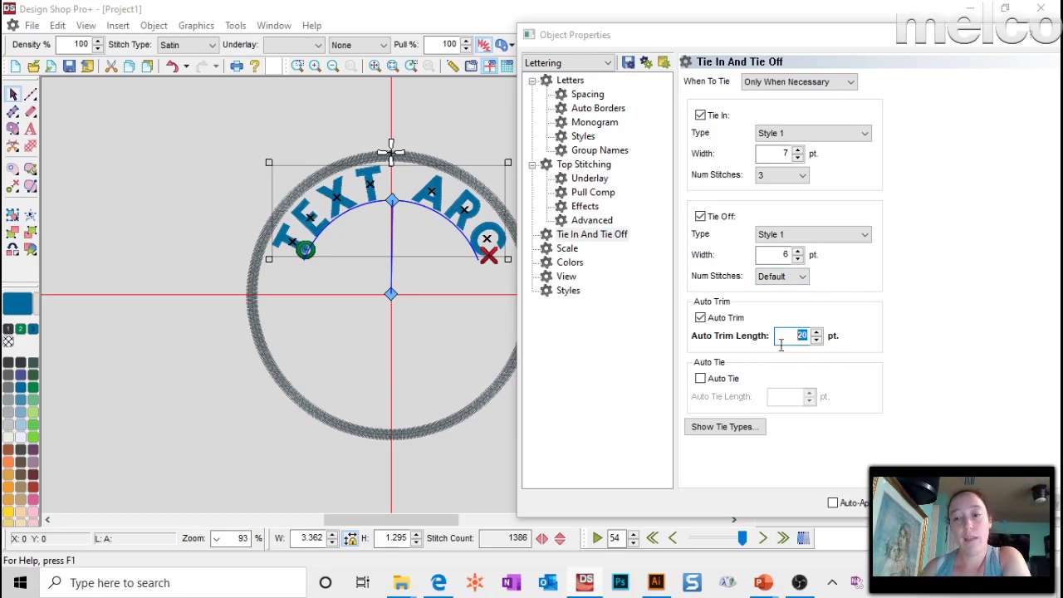
type("64")
key("Return")
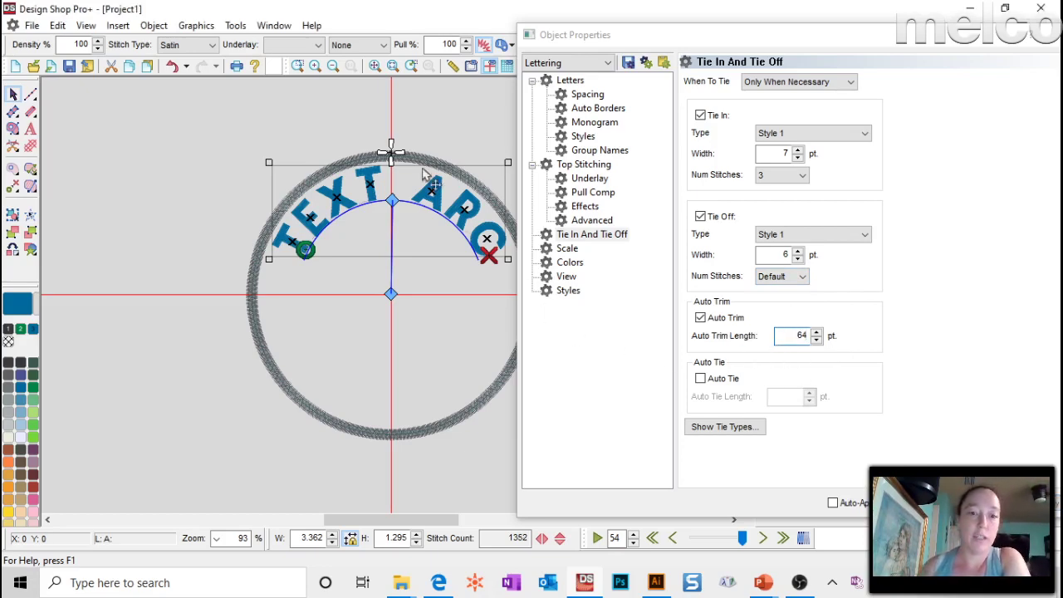
- Inspect the connecting thread between the first T and E, and set the lettering's Auto Trim Length to 20 pt
left_click(465, 126)
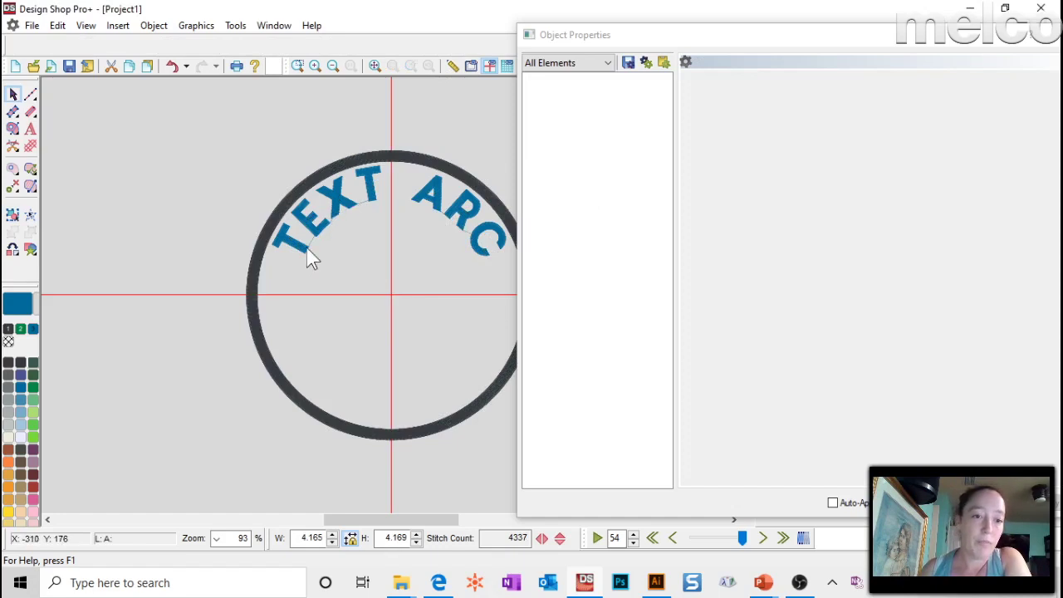
left_click(342, 213)
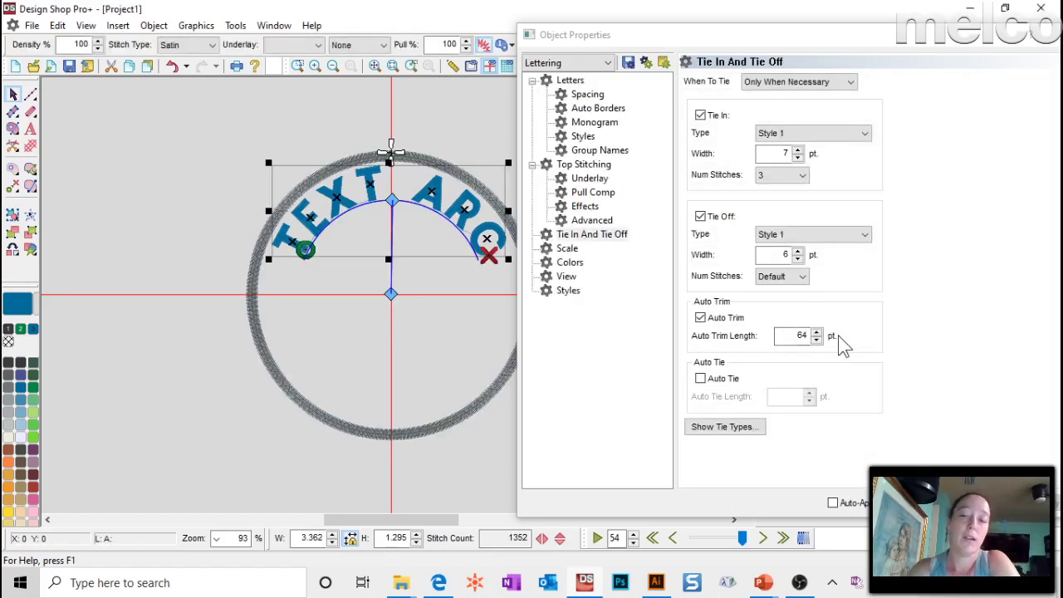
left_click(297, 66)
left_click_drag(283, 202, 359, 274)
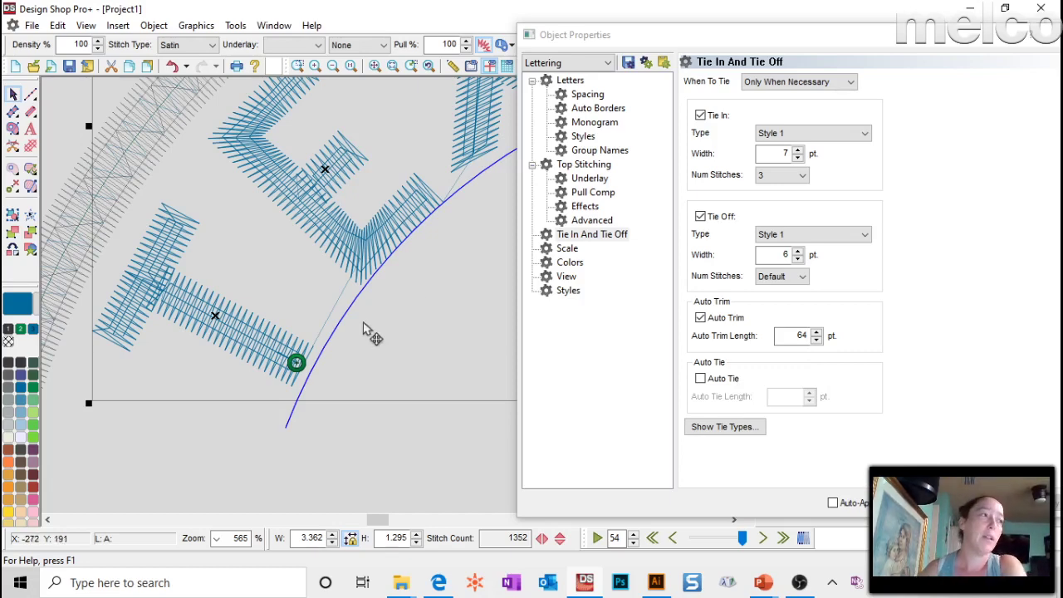
double_click(795, 336)
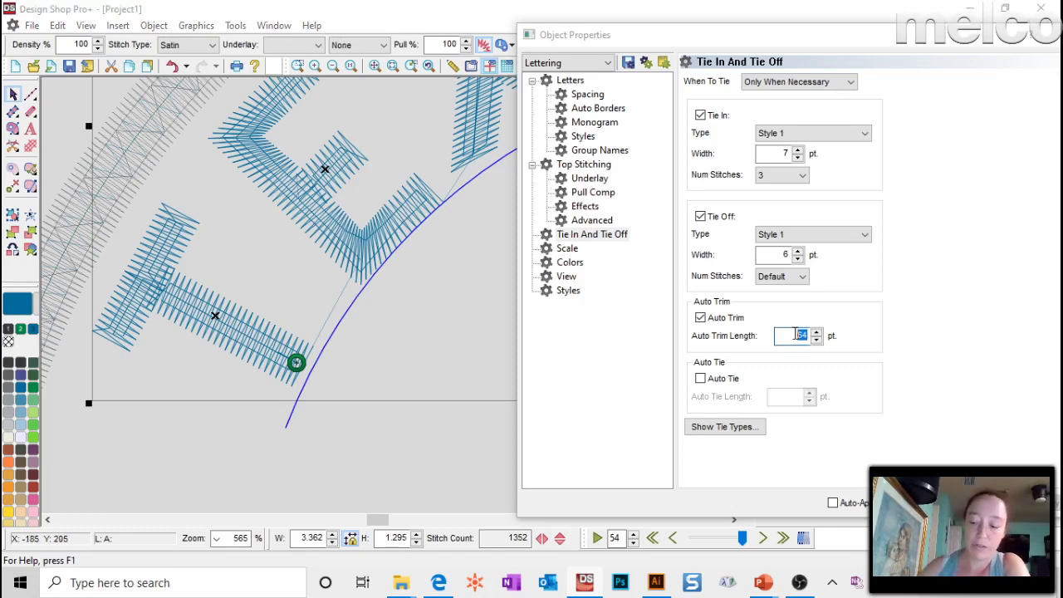
type("20")
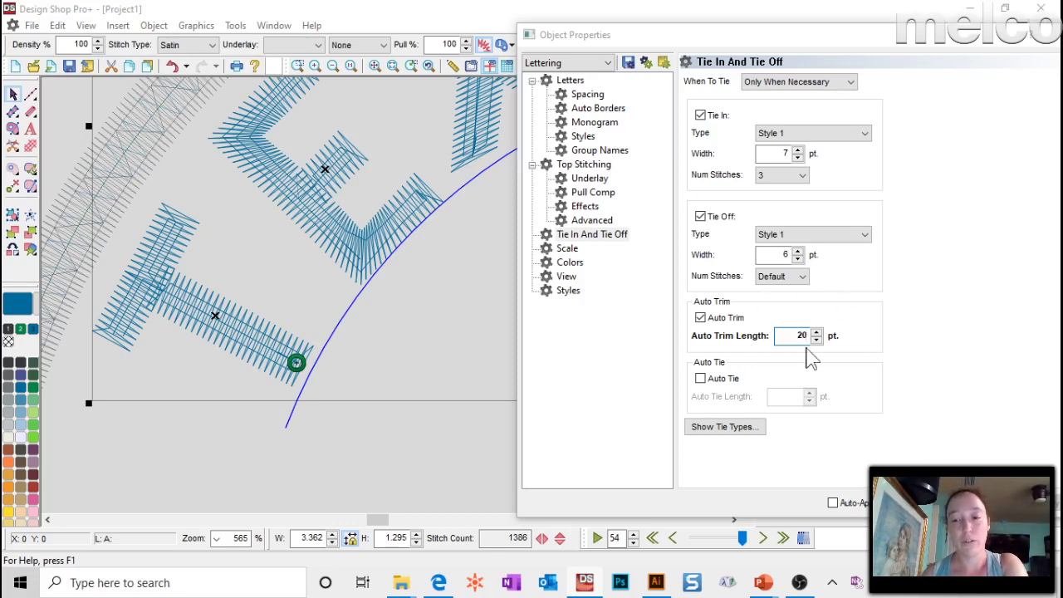
- Try an Auto Trim Length of 30 pt on the arc lettering
double_click(803, 335)
type("3")
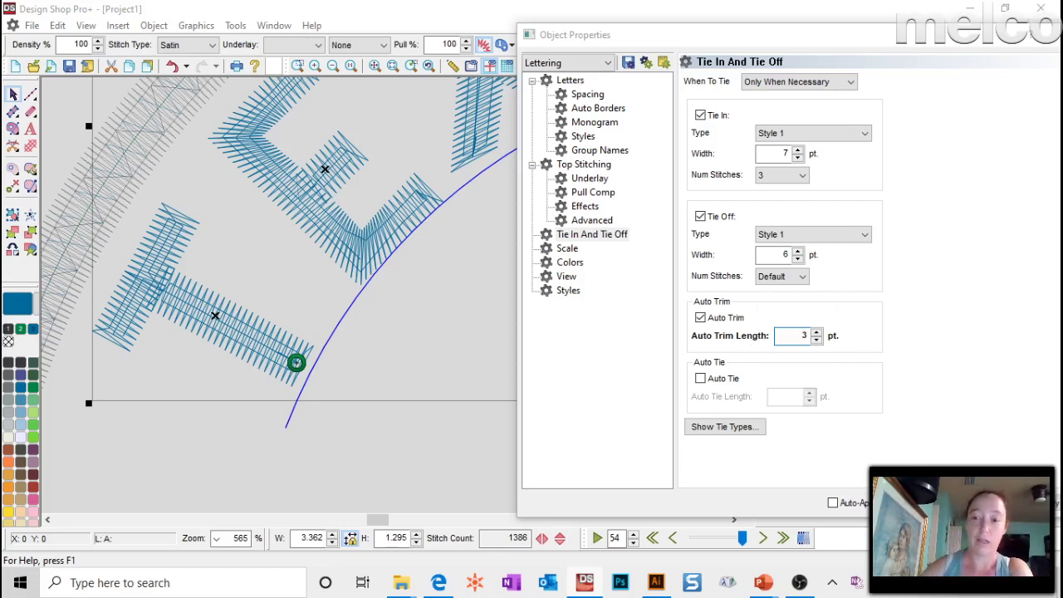
type("0")
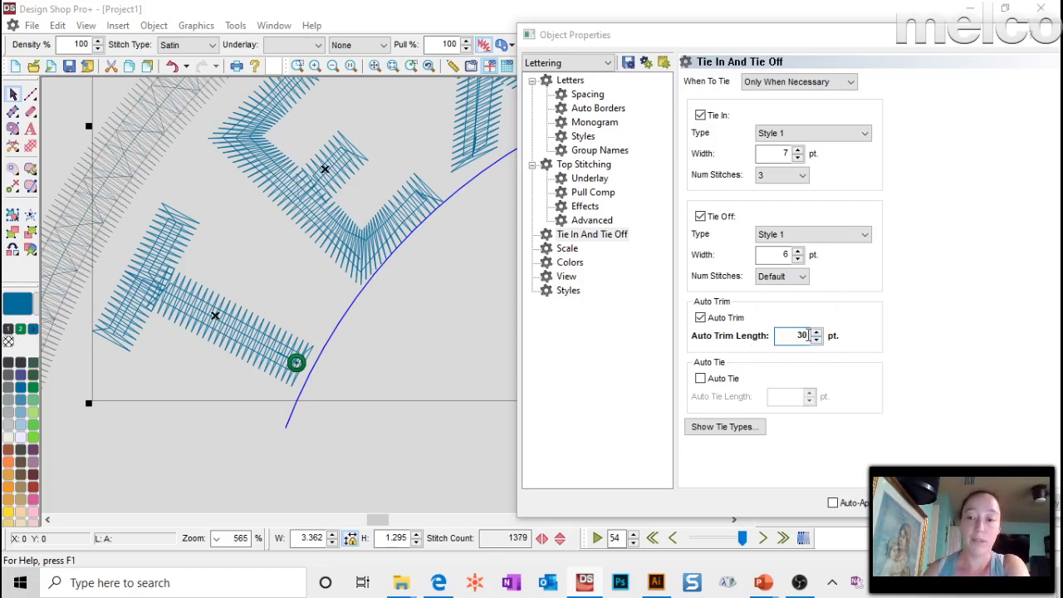
- Set the lettering's Auto Trim Length to 1 pt
double_click(809, 334)
type("1")
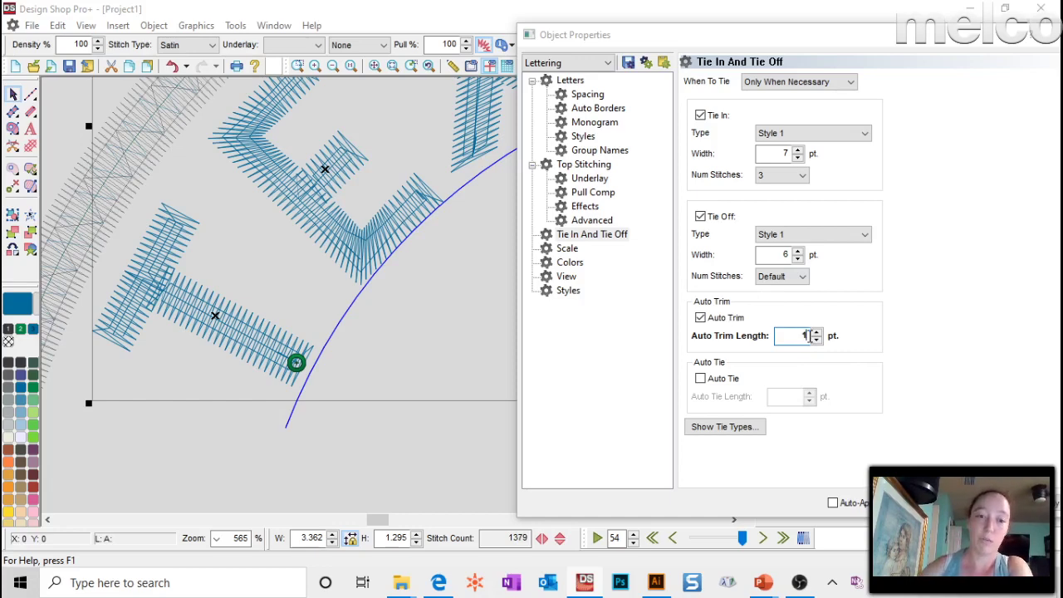
key("BackSpace")
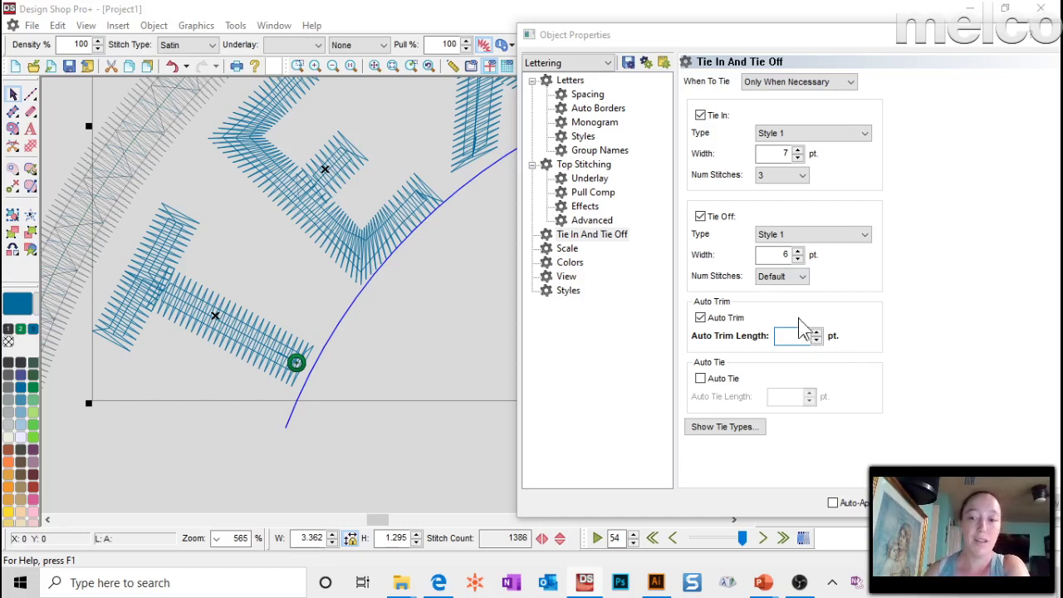
type("1")
double_click(794, 337)
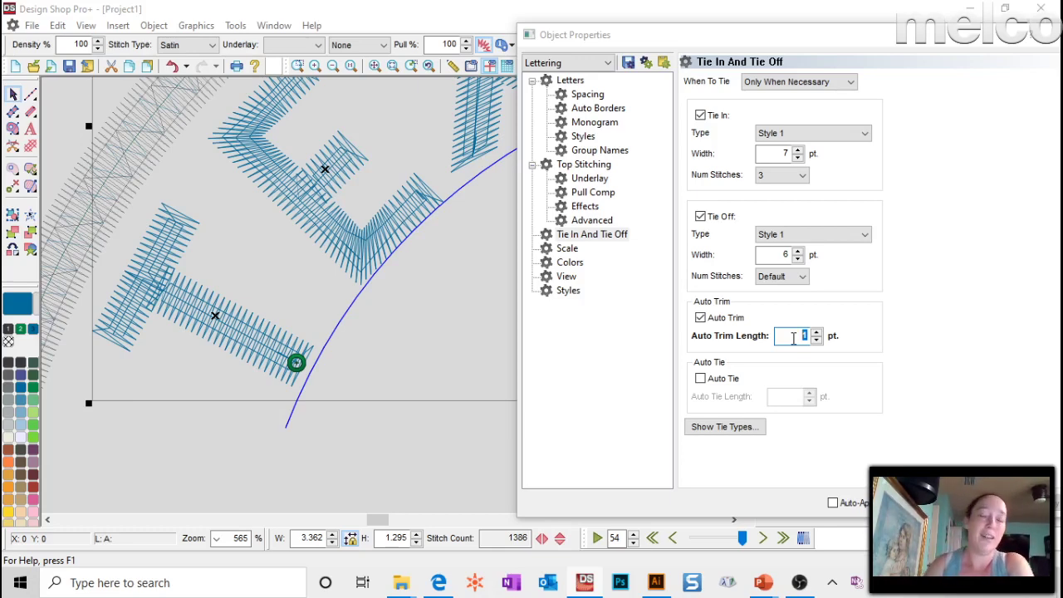
- Set the lettering's Auto Trim Length to 20 pt and deselect the lettering
type("20")
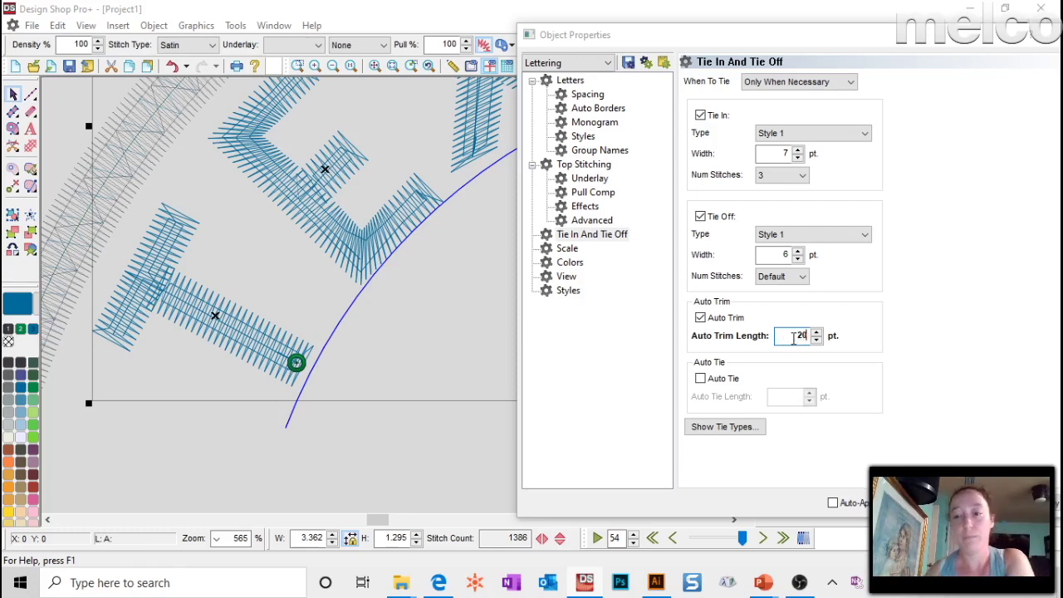
key("Return")
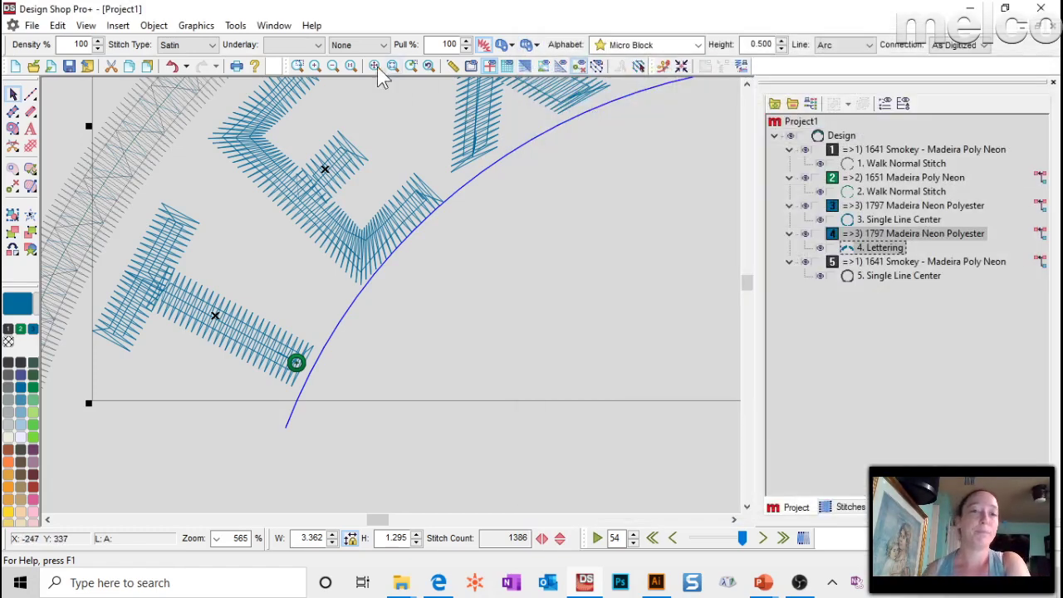
left_click(375, 66)
left_click(683, 222)
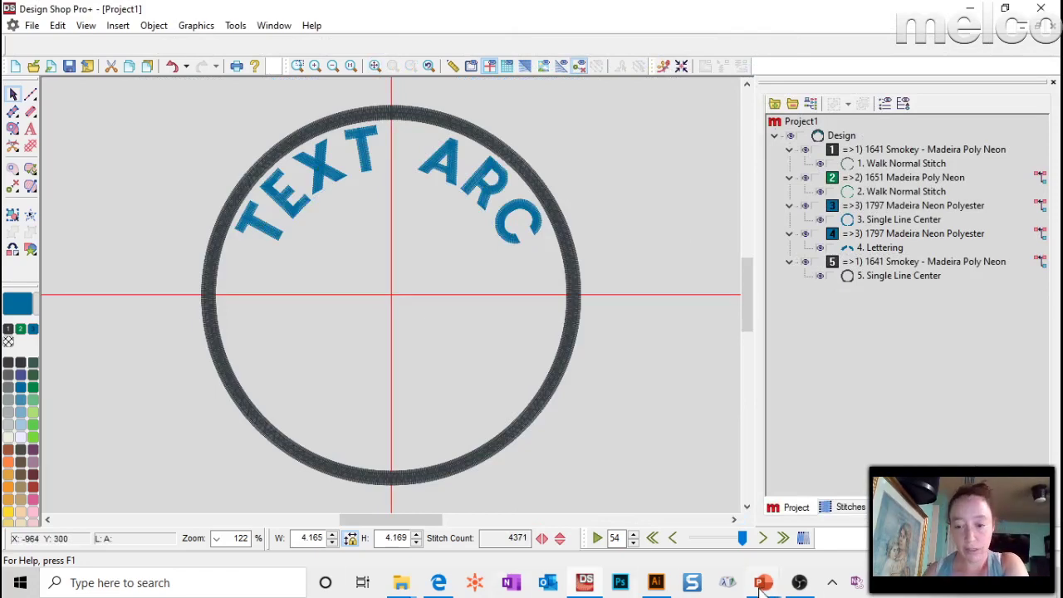
- Check the questions slide in the PowerPoint slide show, and load melco-service.com in a maximized Edge window
left_click(731, 529)
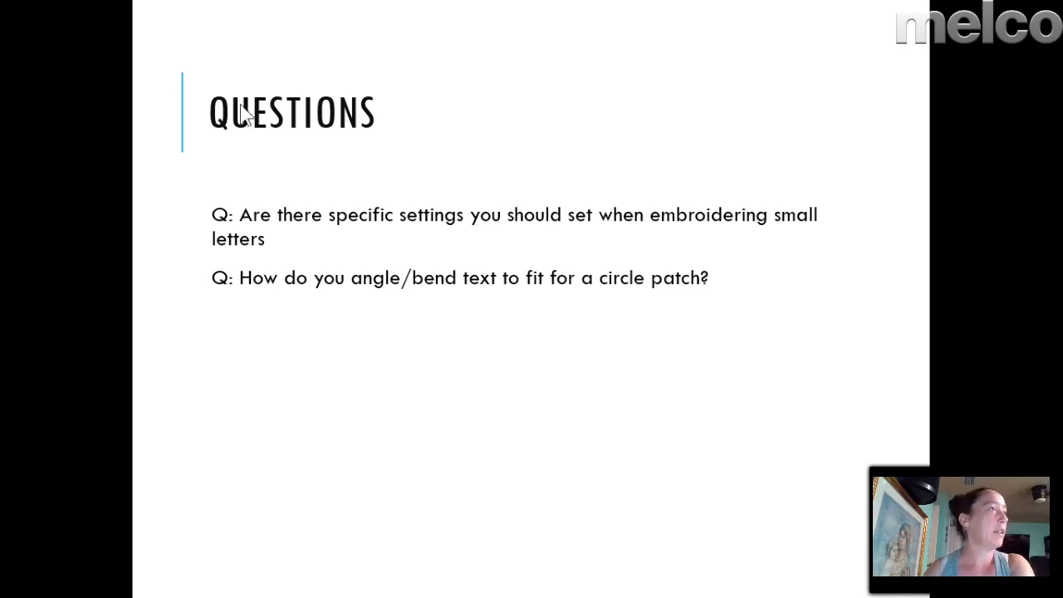
left_click_drag(415, 184, 452, 21)
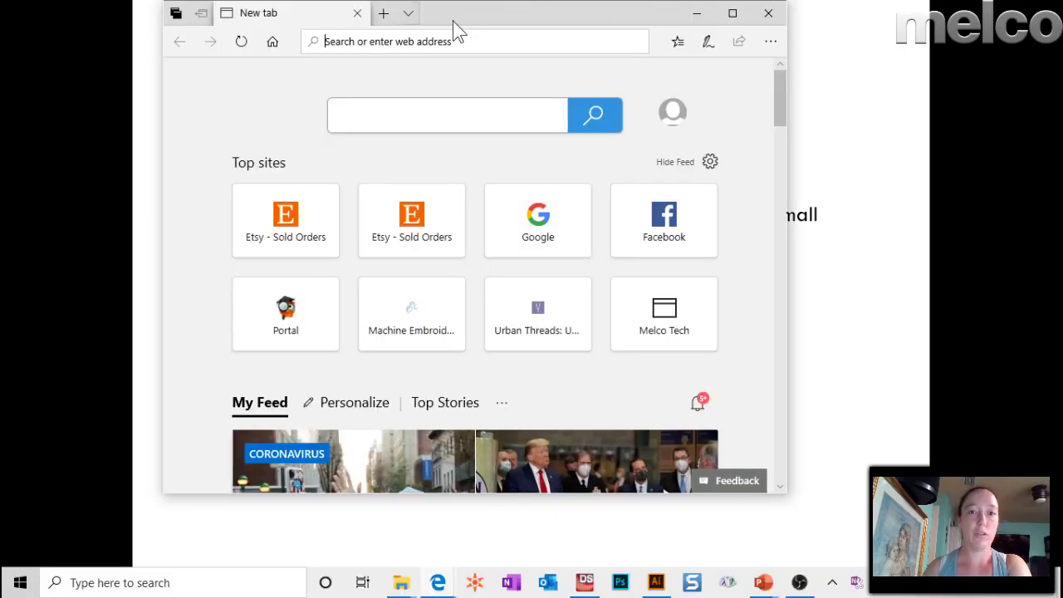
double_click(453, 21)
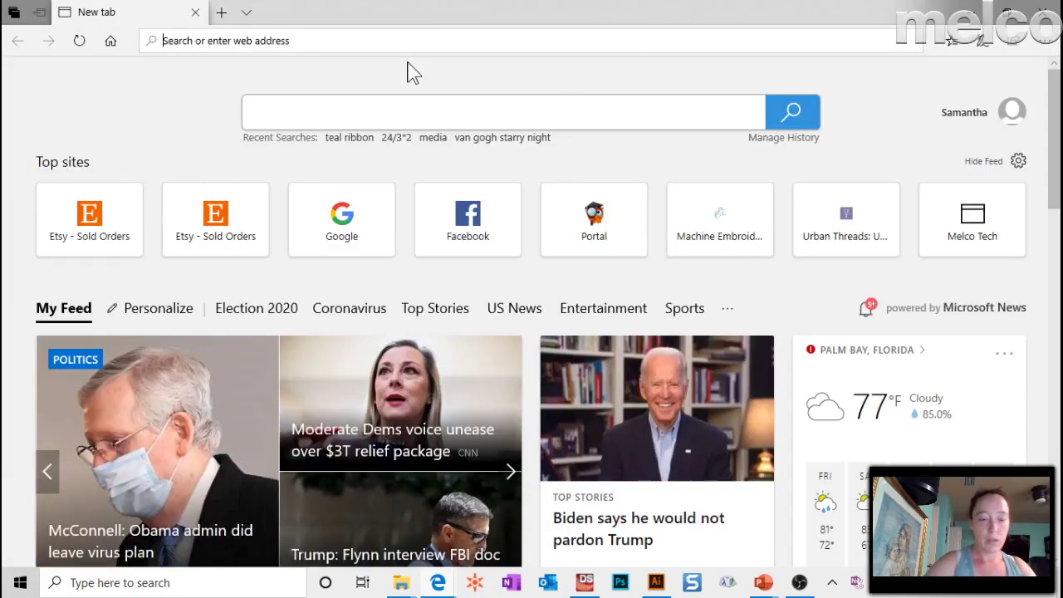
type("MUE")
key("BackSpace")
key("BackSpace")
type("ervice.com/")
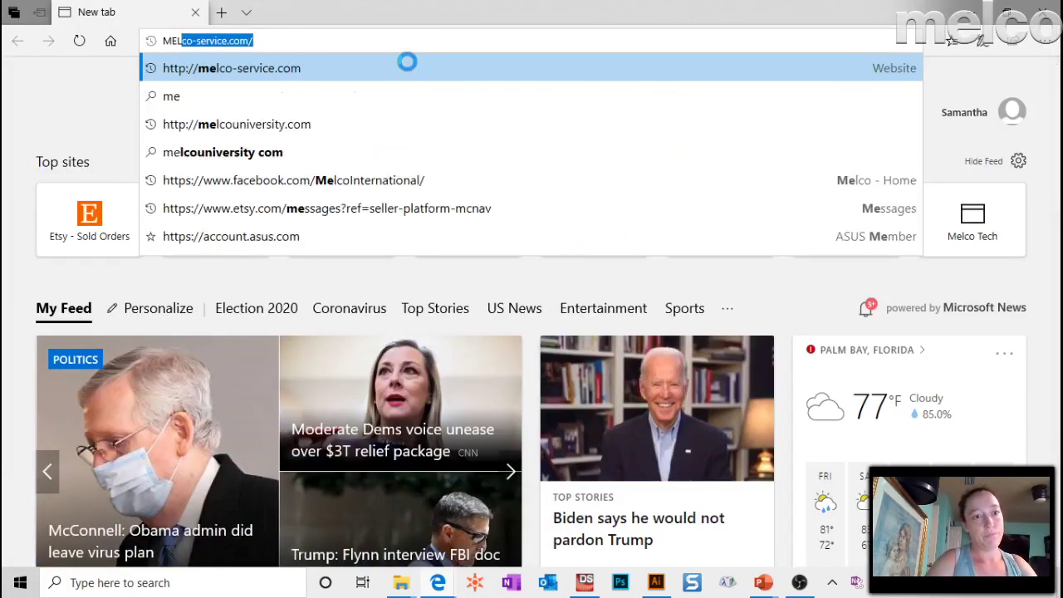
key("Return")
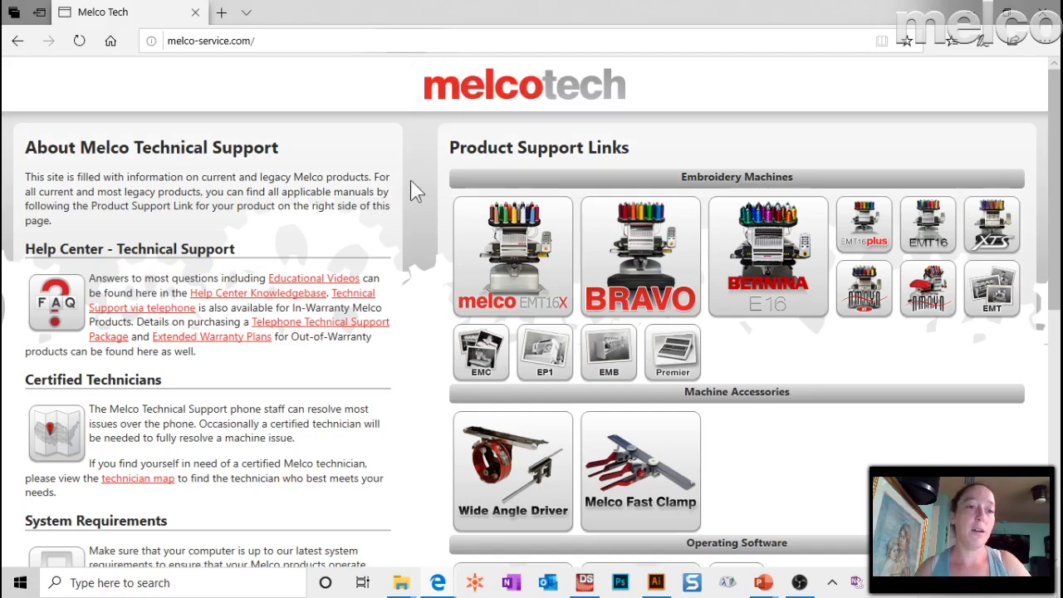
- Go to the Help Center, search for "SMALL LETTERING" and open the Small Lettering article
left_click(68, 324)
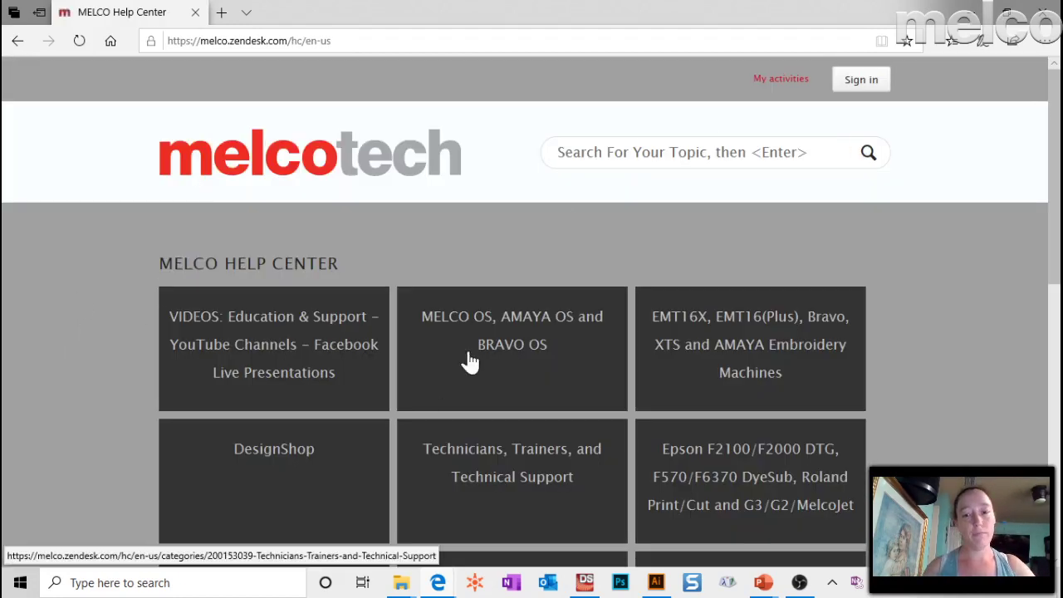
left_click(697, 153)
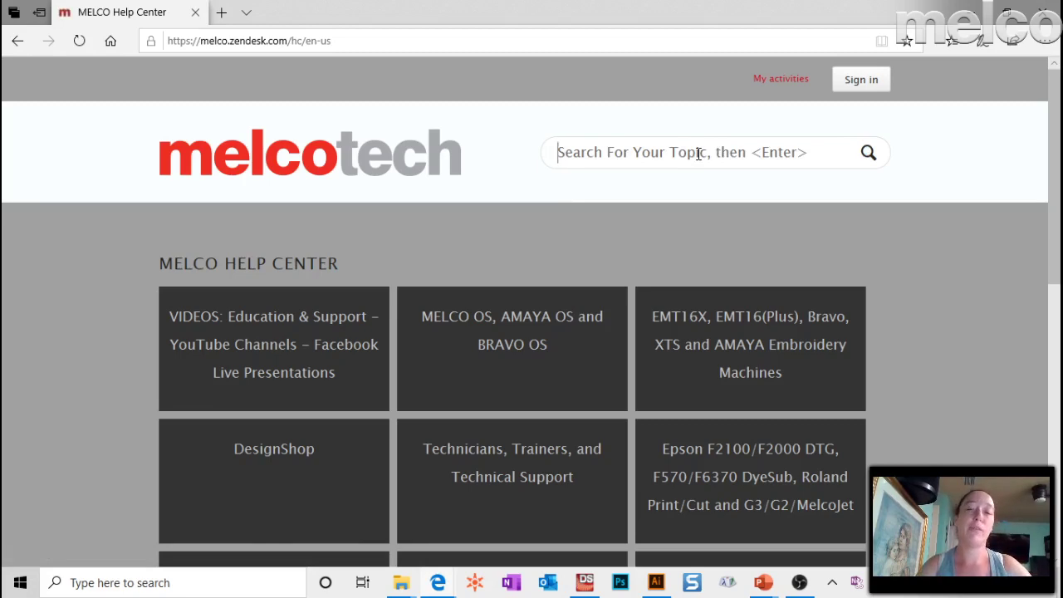
type("SMALL LETTERING")
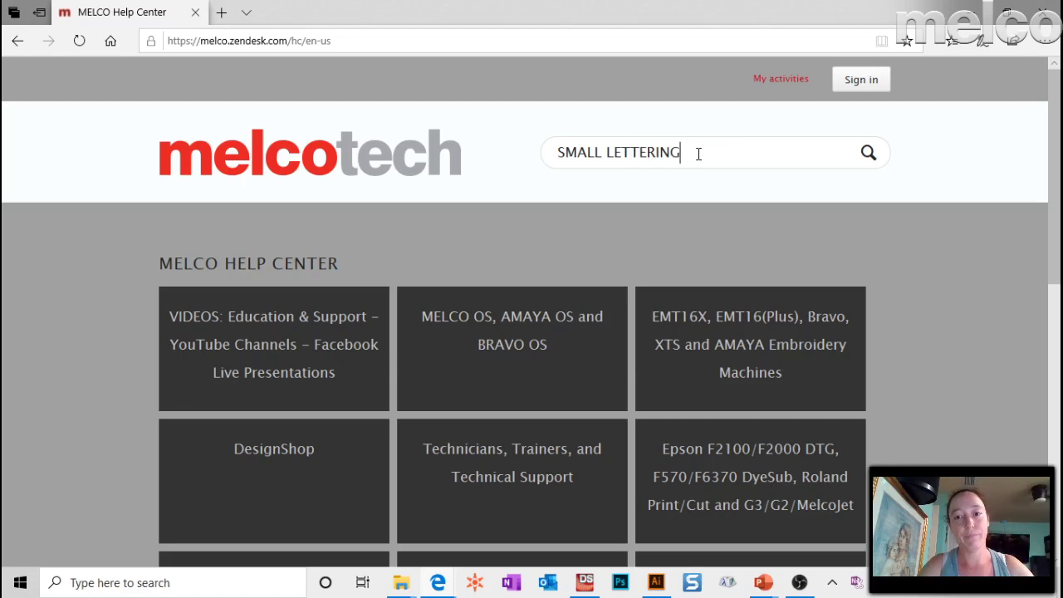
key("Return")
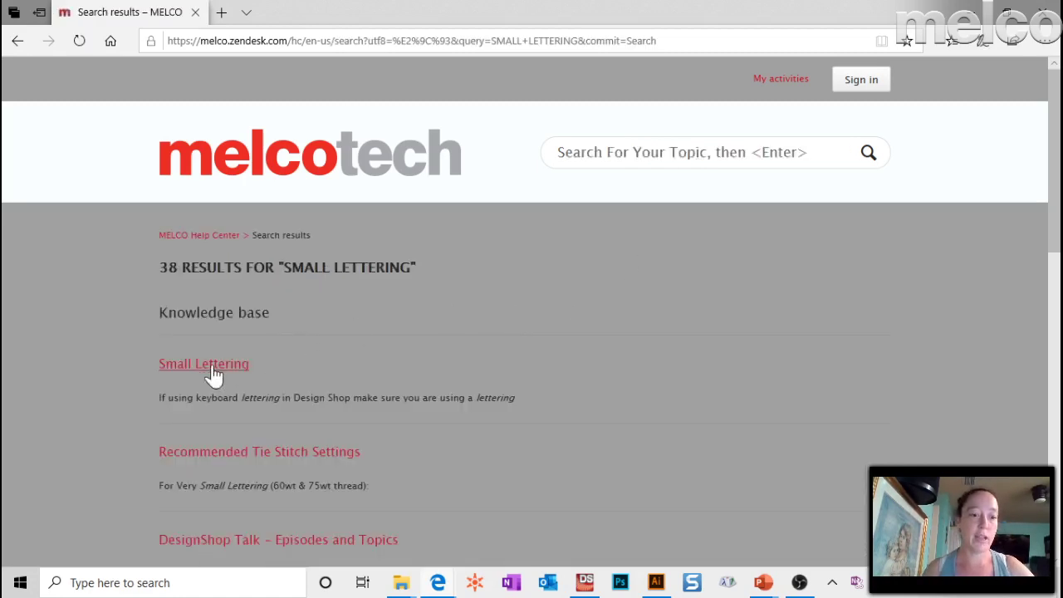
left_click(210, 369)
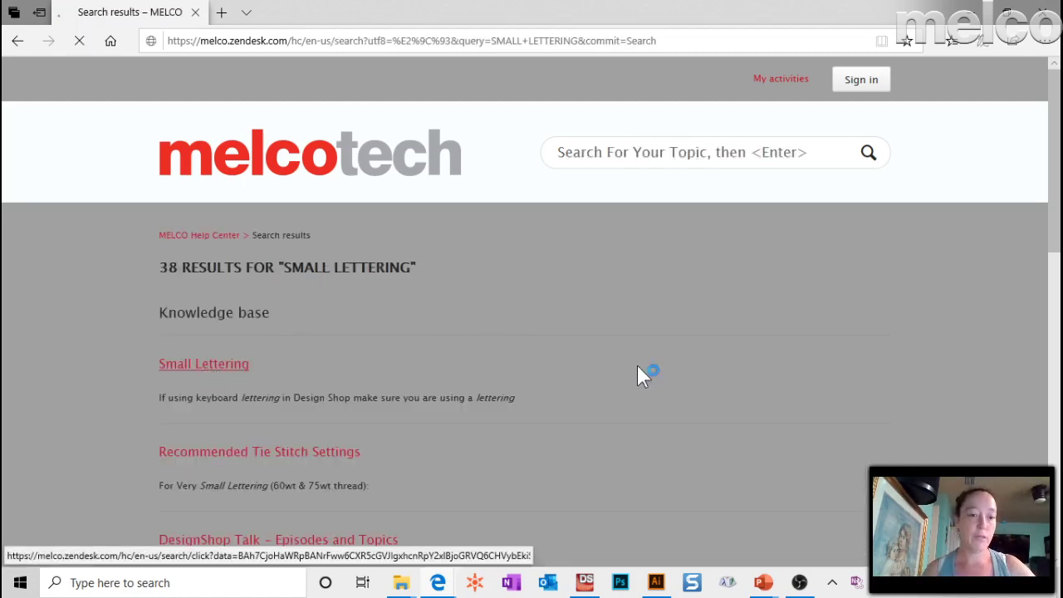
- Review the Small Lettering article's recommended settings, online resources and guide
scroll(663, 390, "down", 3)
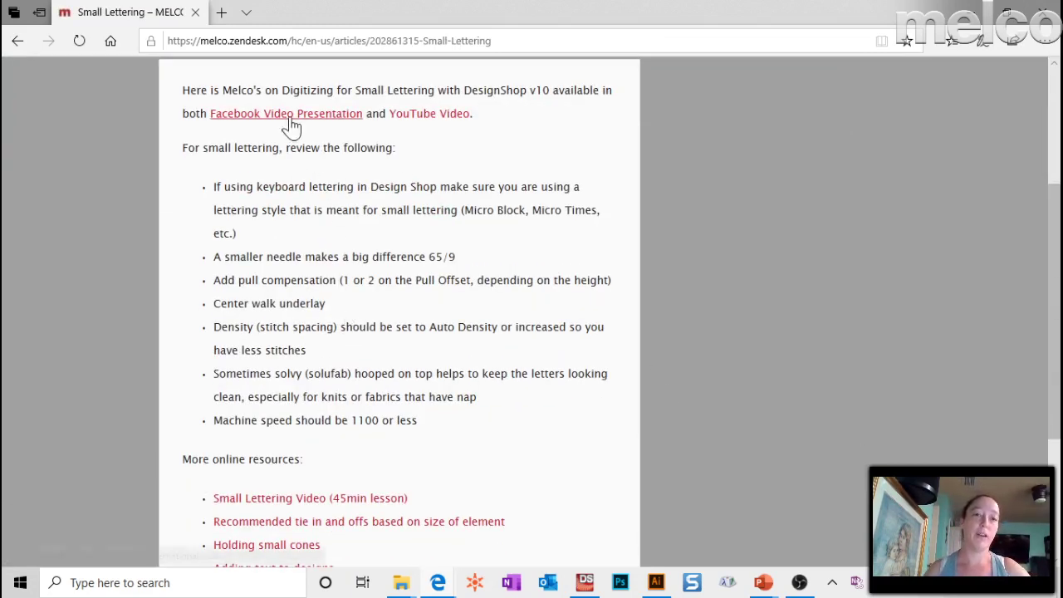
scroll(502, 261, "down", 1)
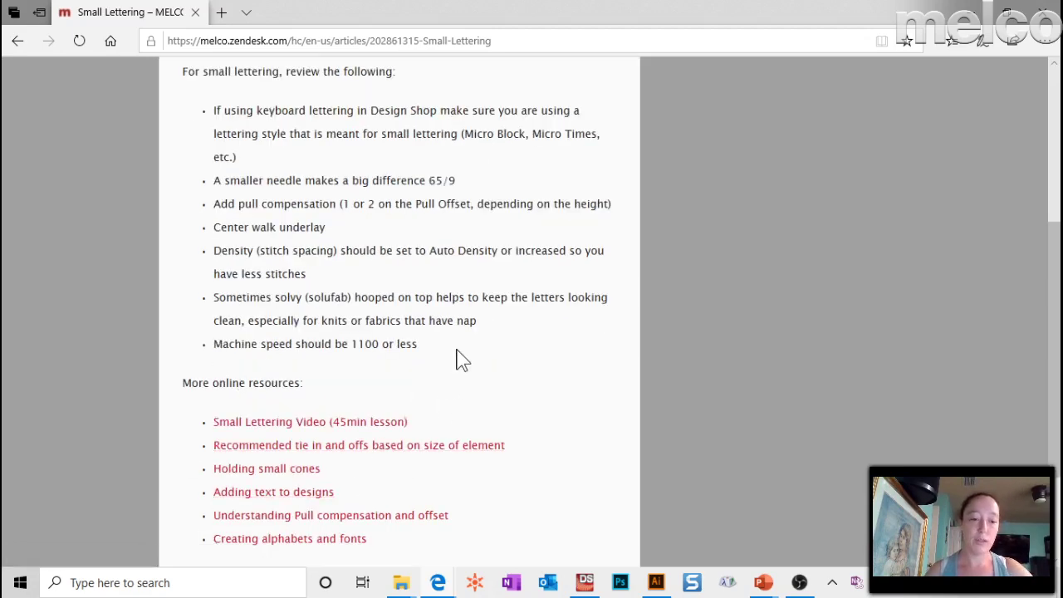
scroll(459, 358, "down", 2)
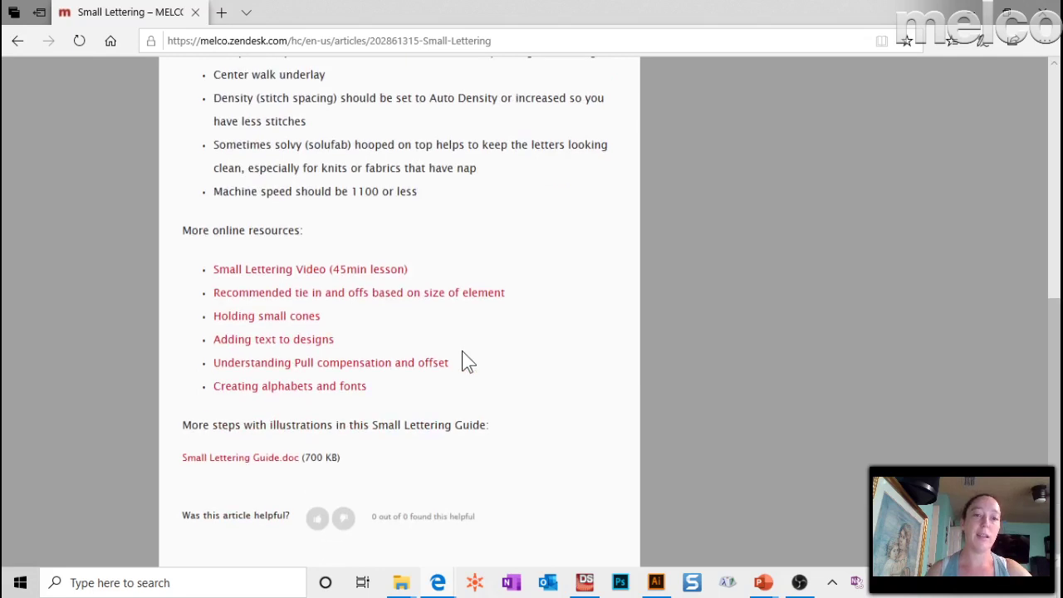
scroll(463, 363, "up", 1)
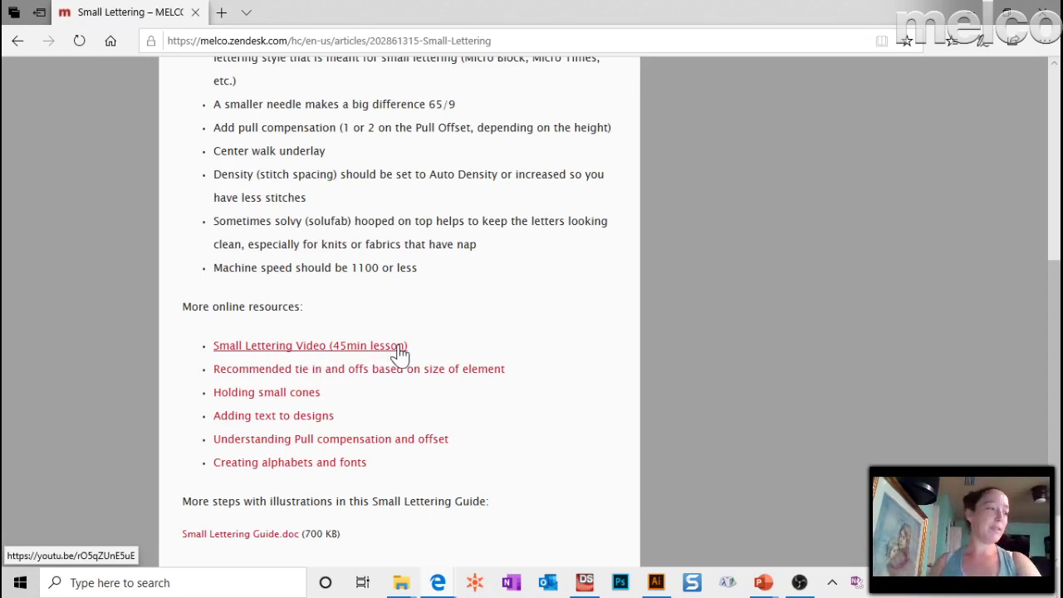
- Return to the PowerPoint slide show and check the neighbouring slides and the small letters and circle patch questions
mouse_move(763, 583)
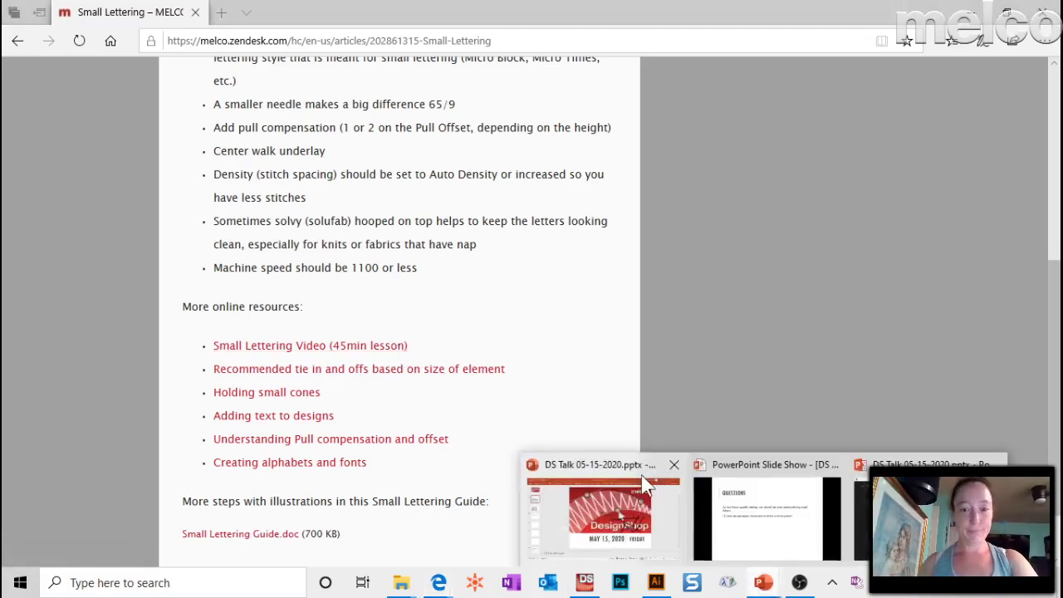
left_click(779, 508)
key("Left")
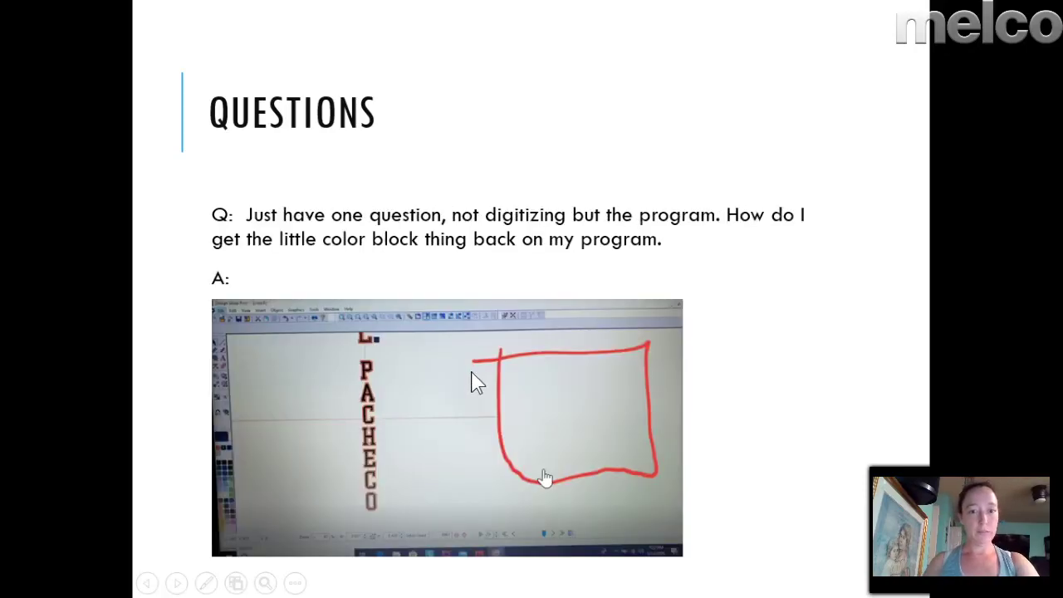
key("Right")
key("Right")
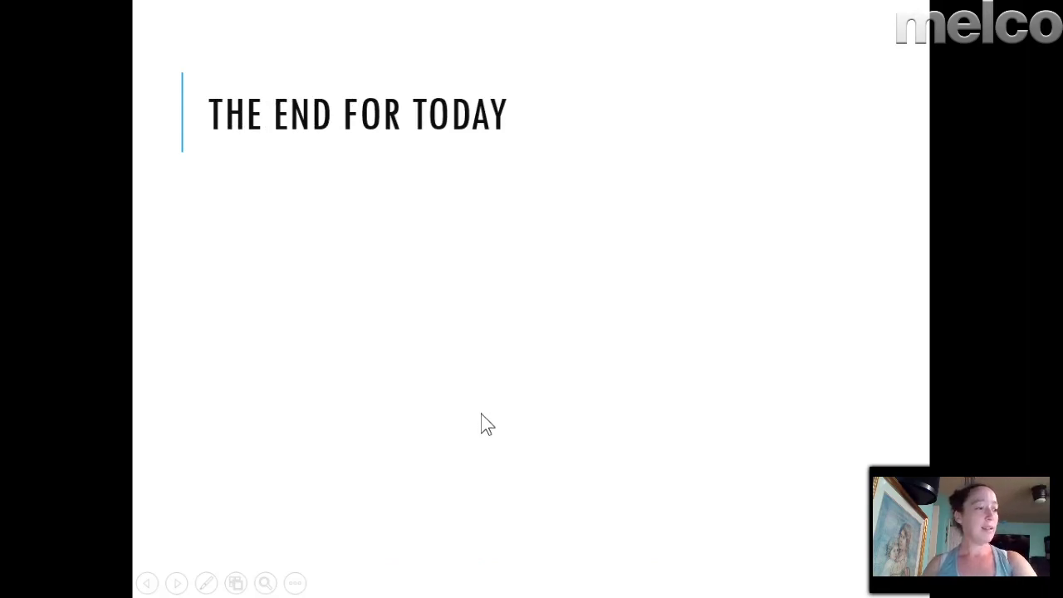
key("Left")
key("Left")
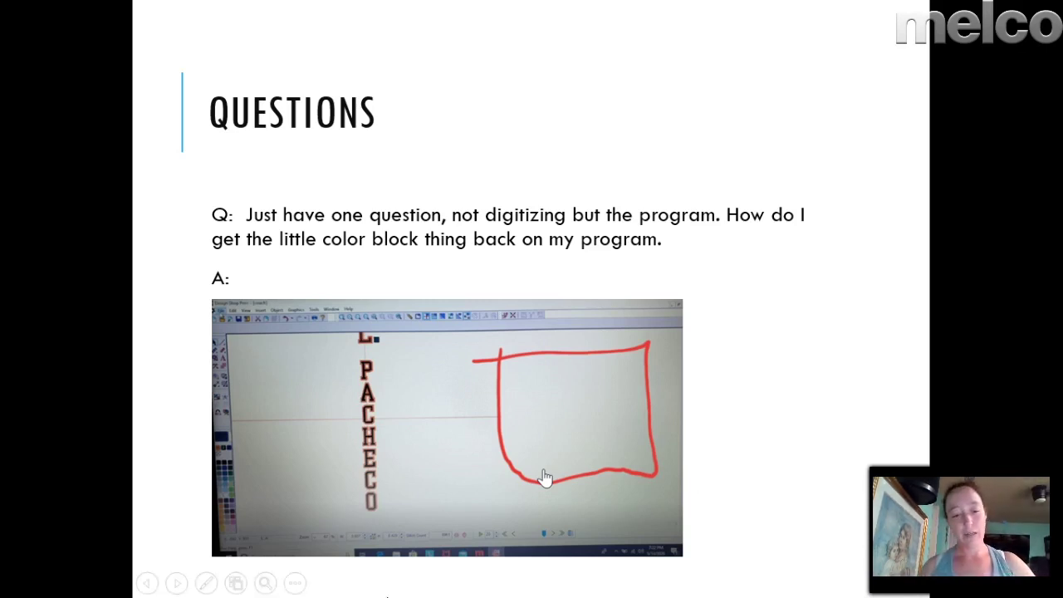
left_click(724, 515)
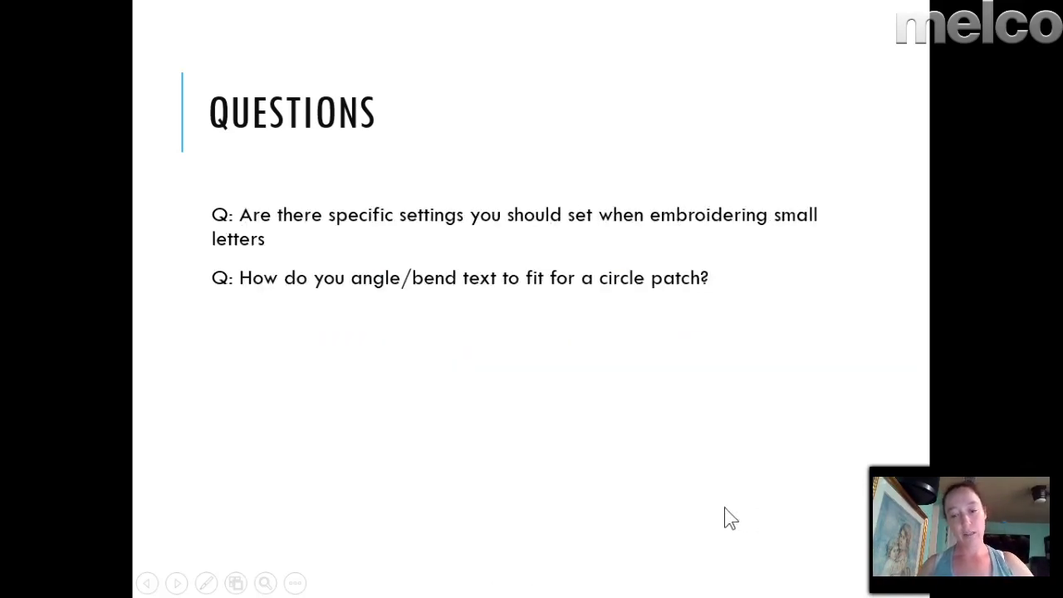
- Switch back to Design Shop Pro+ and inspect the patch's arc lettering and outer satin border
key("Escape")
left_click(586, 583)
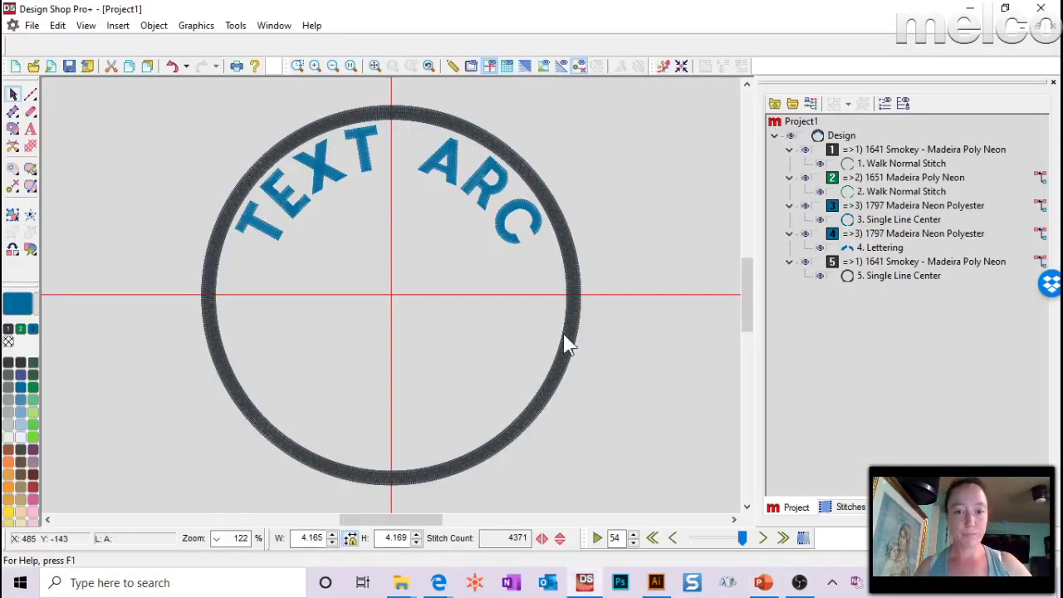
left_click(452, 171)
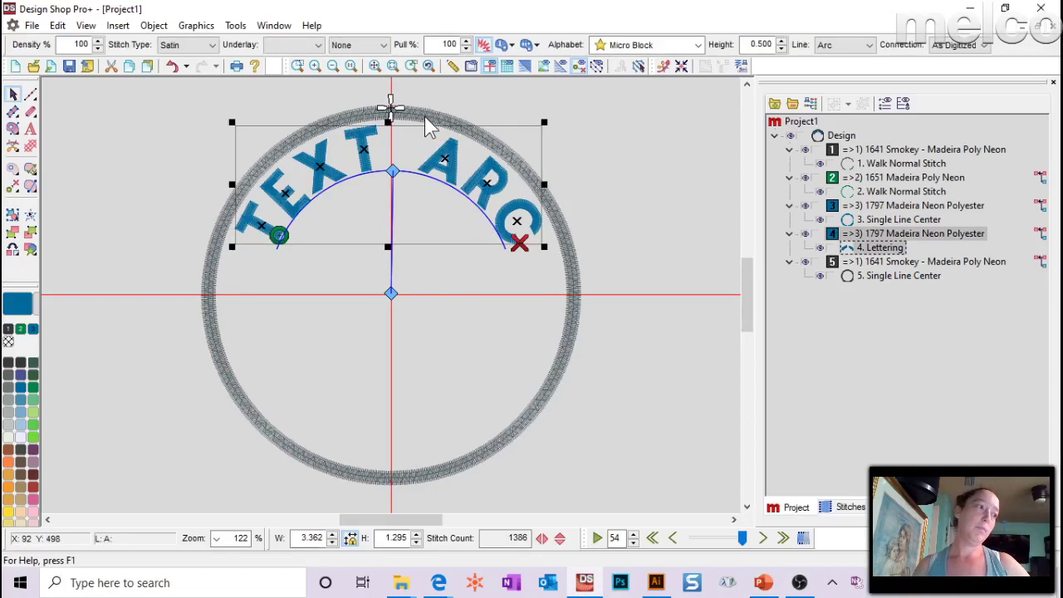
left_click(422, 110)
left_click(661, 236)
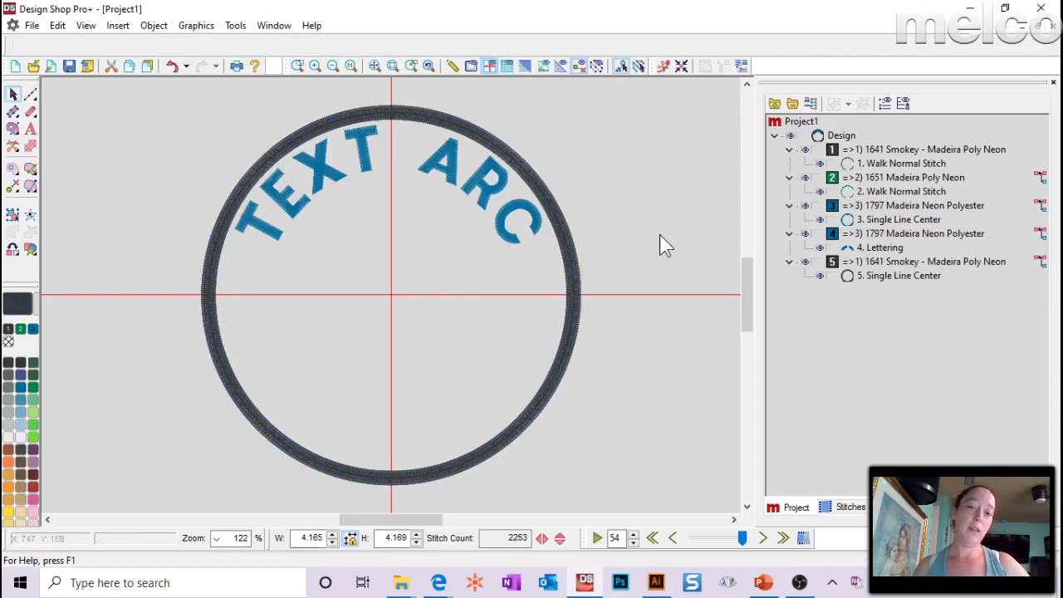
left_click(573, 274)
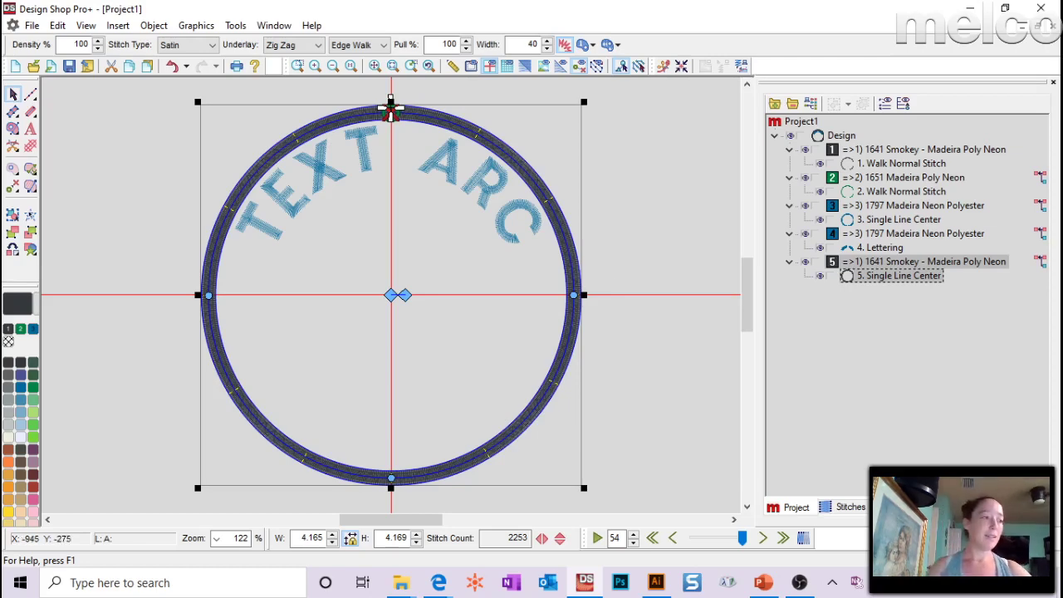
left_click(712, 266)
- Move the first Walk Normal Stitch circle down and left of the patch centre, and add a Complex Fill from it
left_click(881, 164)
left_click_drag(391, 294, 263, 353)
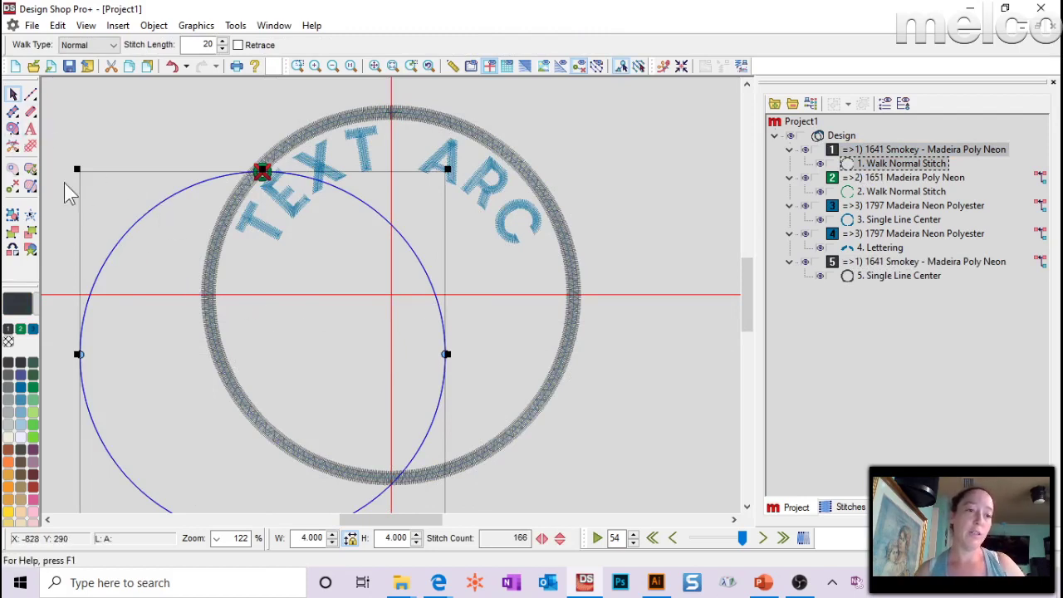
left_click(13, 130)
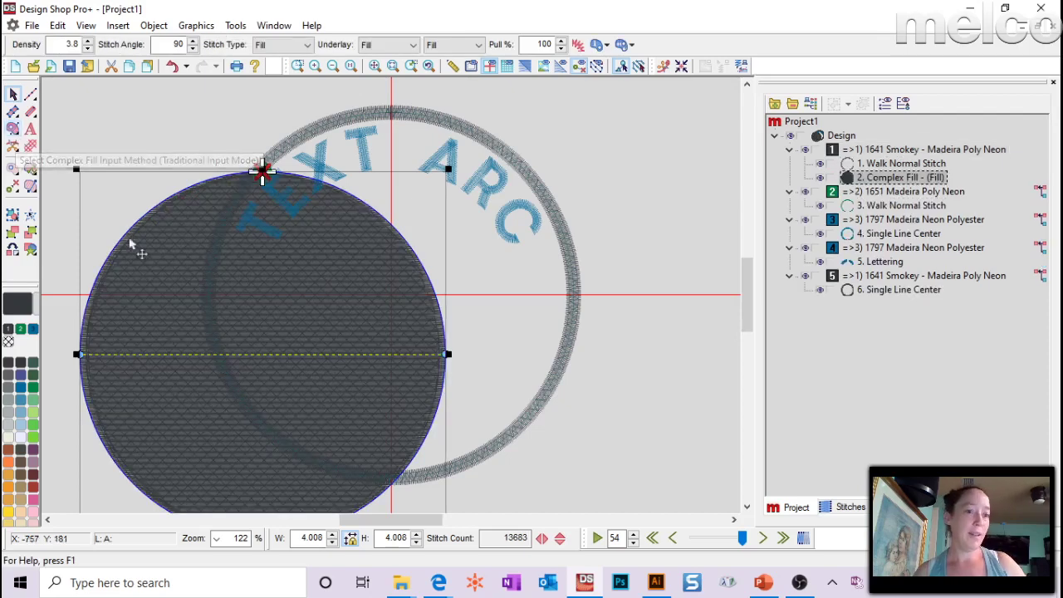
- Move the filled circle farther left of the patch and convert it to a Single Line Center element
left_click_drag(305, 330, 130, 319)
left_click_drag(161, 261, 200, 297)
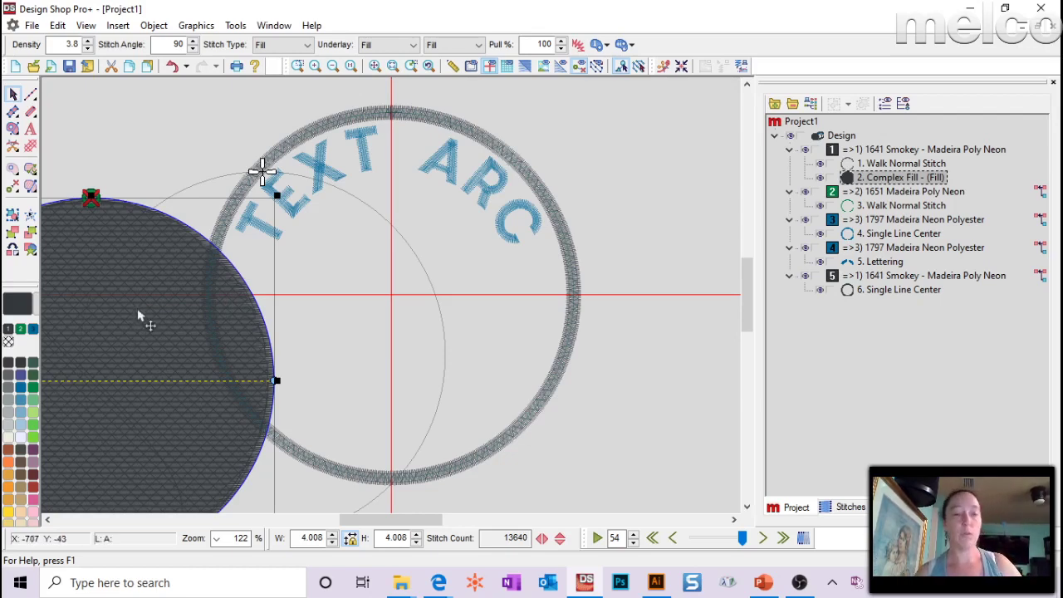
left_click(34, 123)
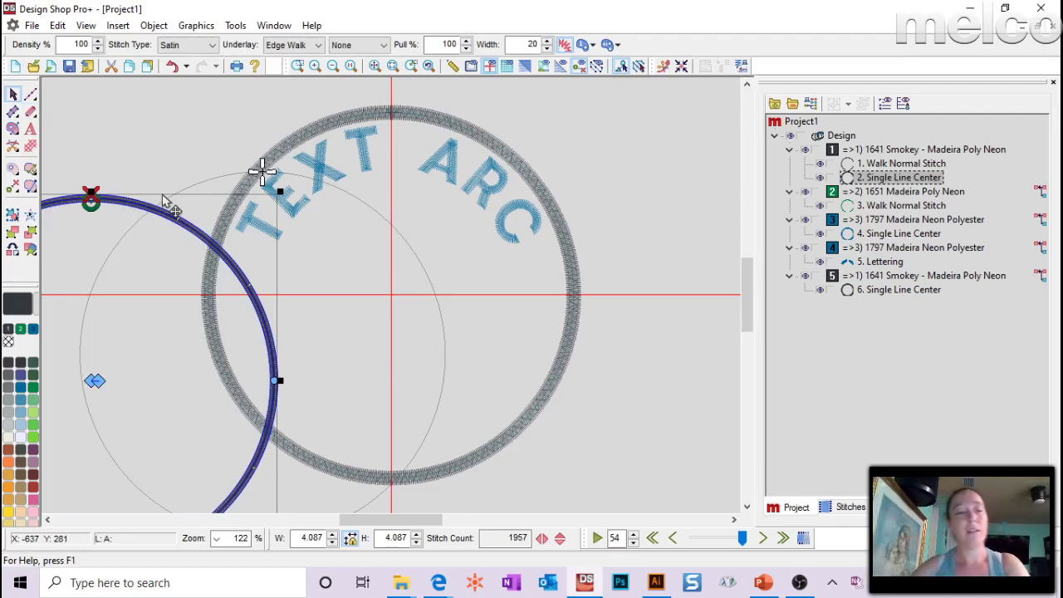
- Replace the offset Single Line Center circle with a Complex Fill based on its input line
left_click(14, 259)
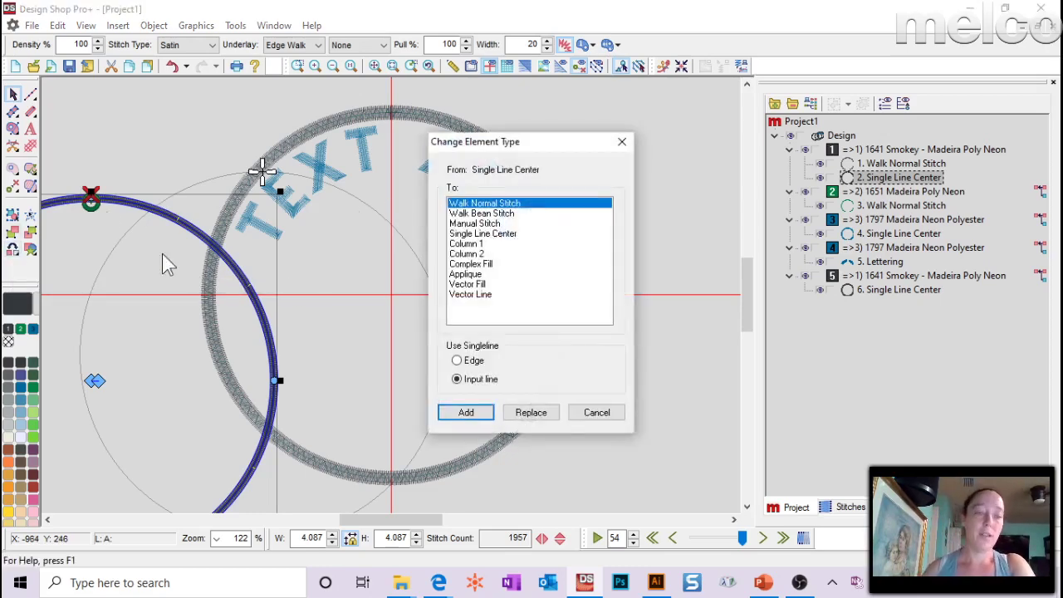
left_click(485, 264)
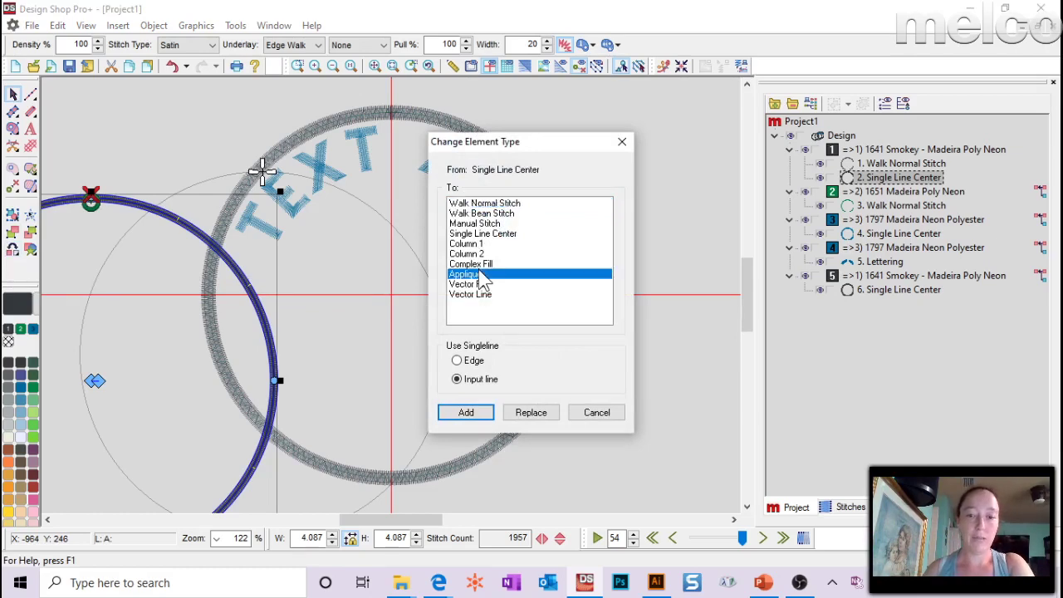
left_click(469, 416)
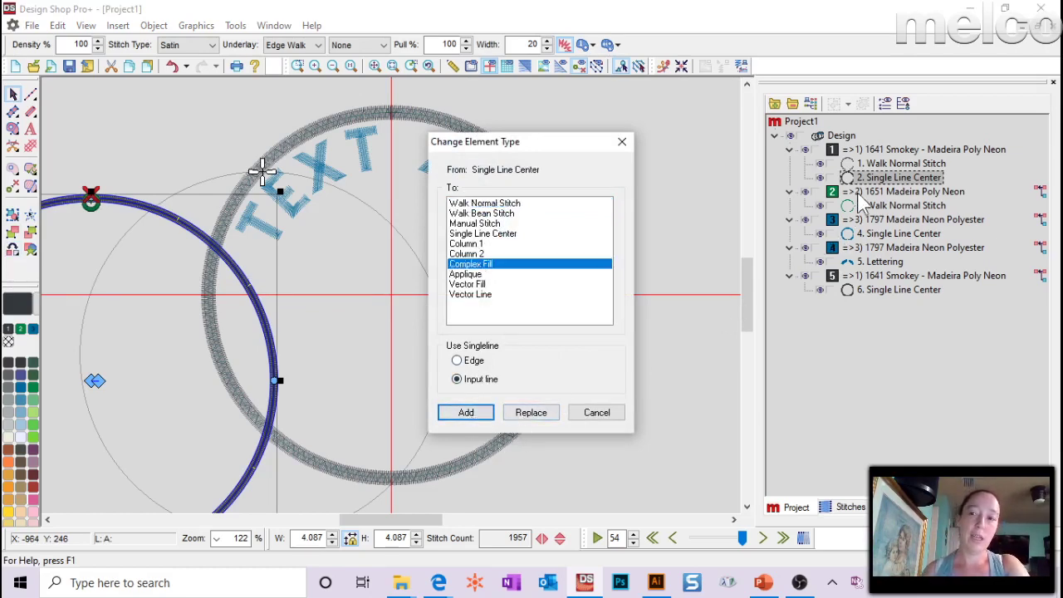
left_click(550, 417)
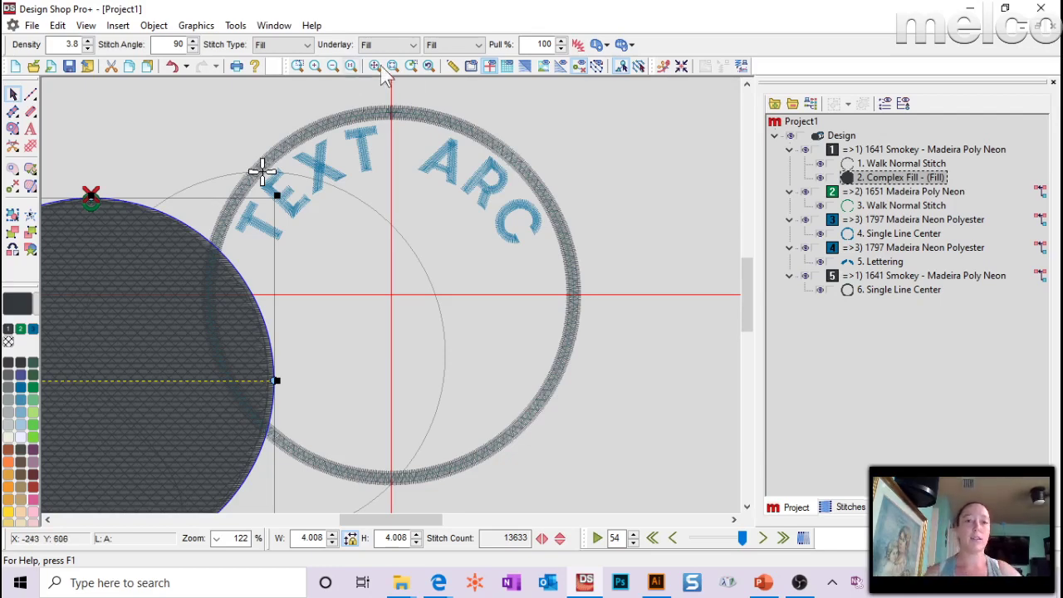
- Close the patch project
left_click(1053, 26)
left_click(586, 324)
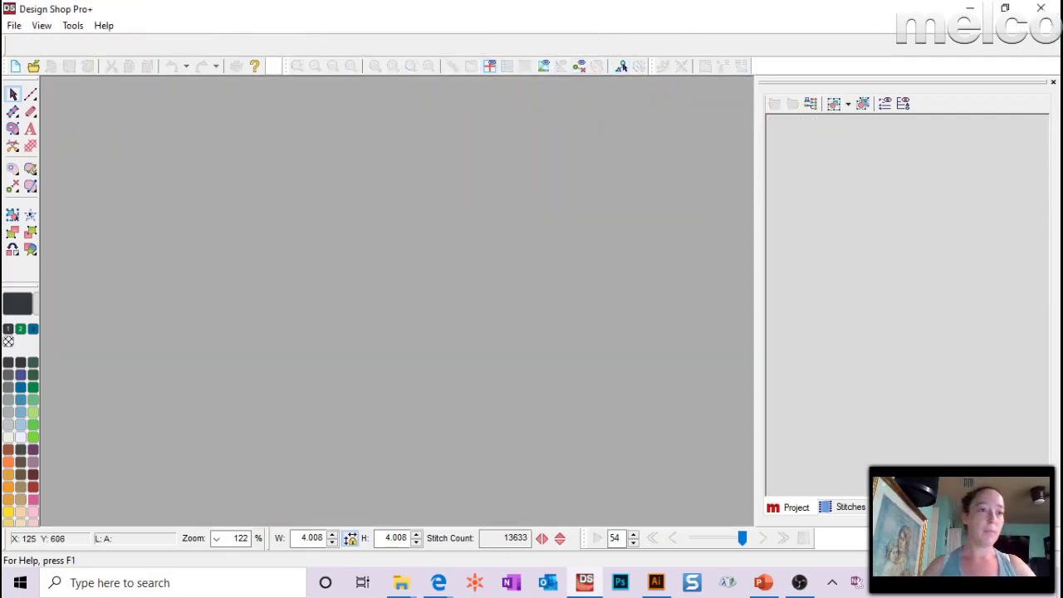
- Start a new project, and add the lettering "Name" in the Block 2 alphabet centered on the design origin
key("ctrl+n")
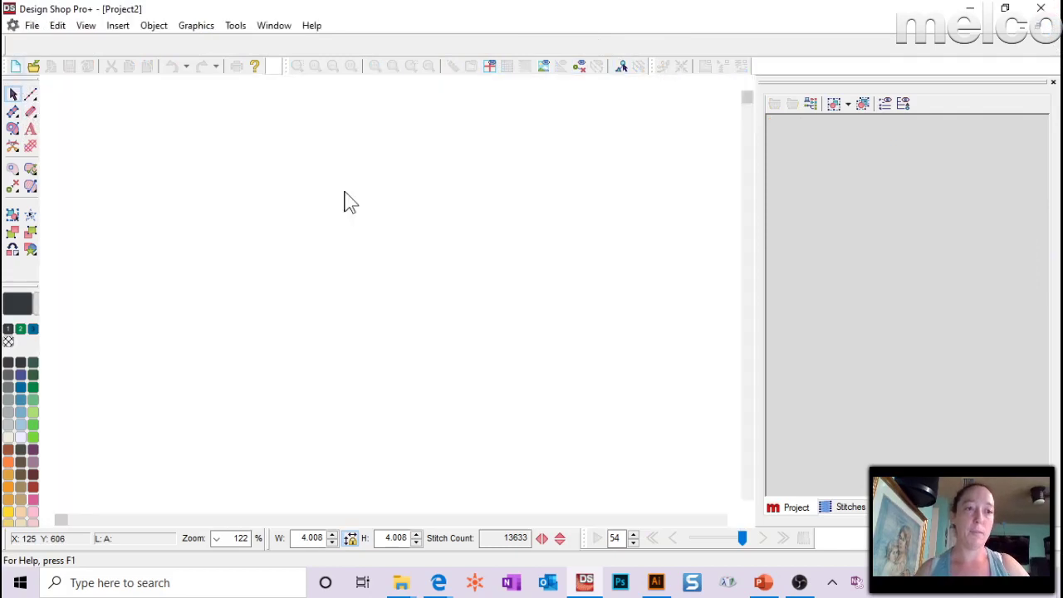
left_click(29, 130)
left_click(316, 278)
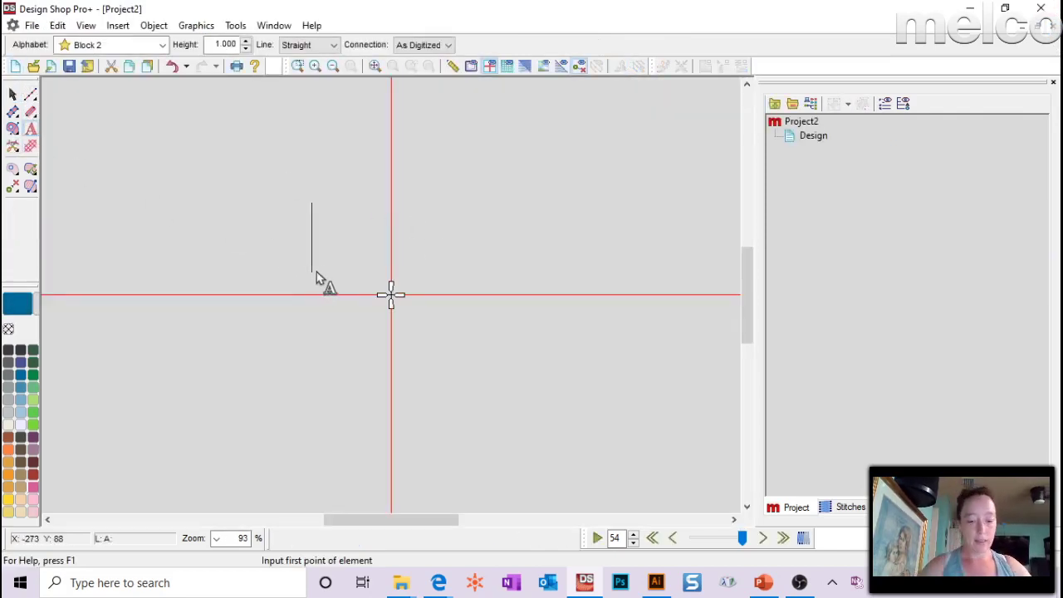
type("nA")
key("BackSpace")
key("BackSpace")
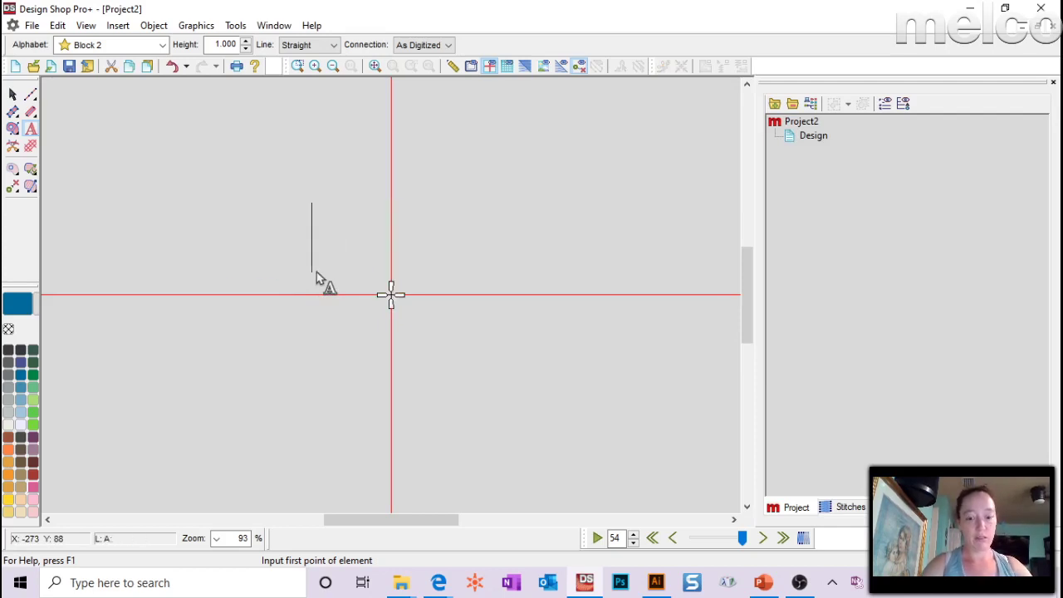
type("Name")
key("Return")
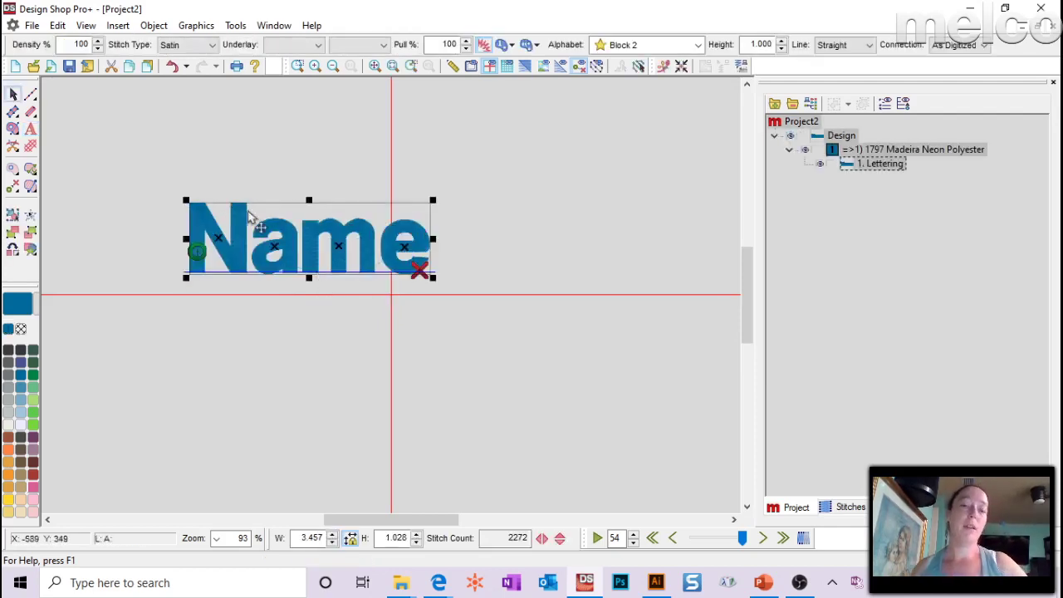
left_click(682, 66)
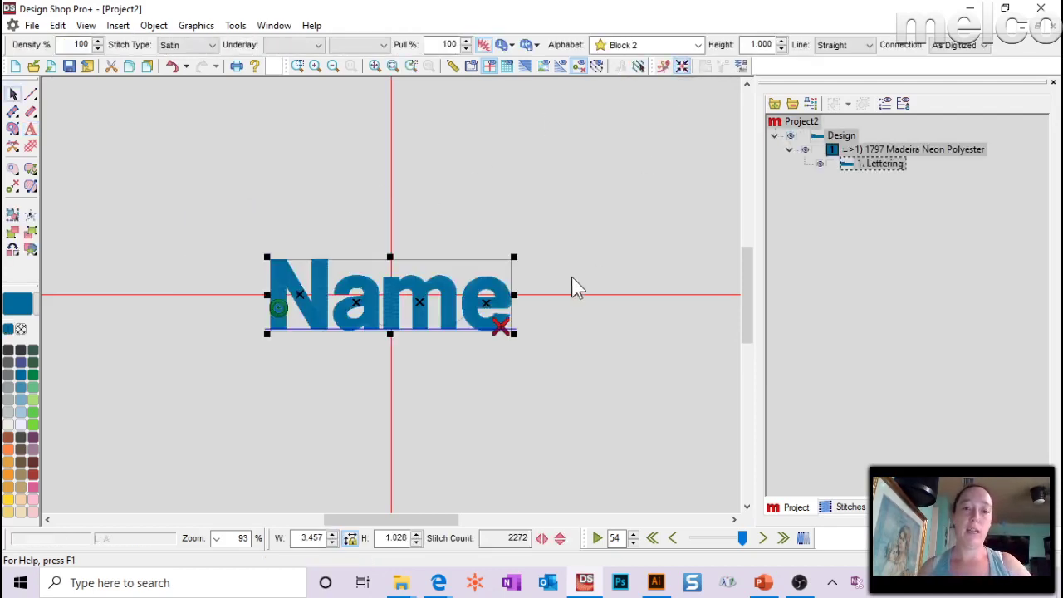
- Outline a closed Complex Fill shape around the Name lettering, stepped higher around the N and lower over the small letters
left_click(298, 65)
left_click_drag(230, 248, 557, 374)
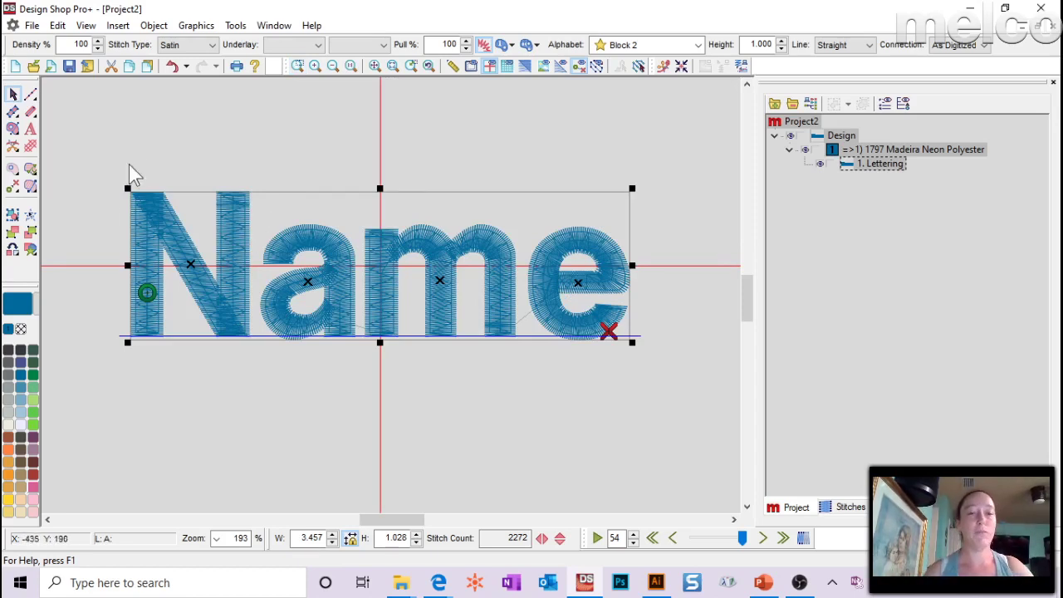
left_click(13, 131)
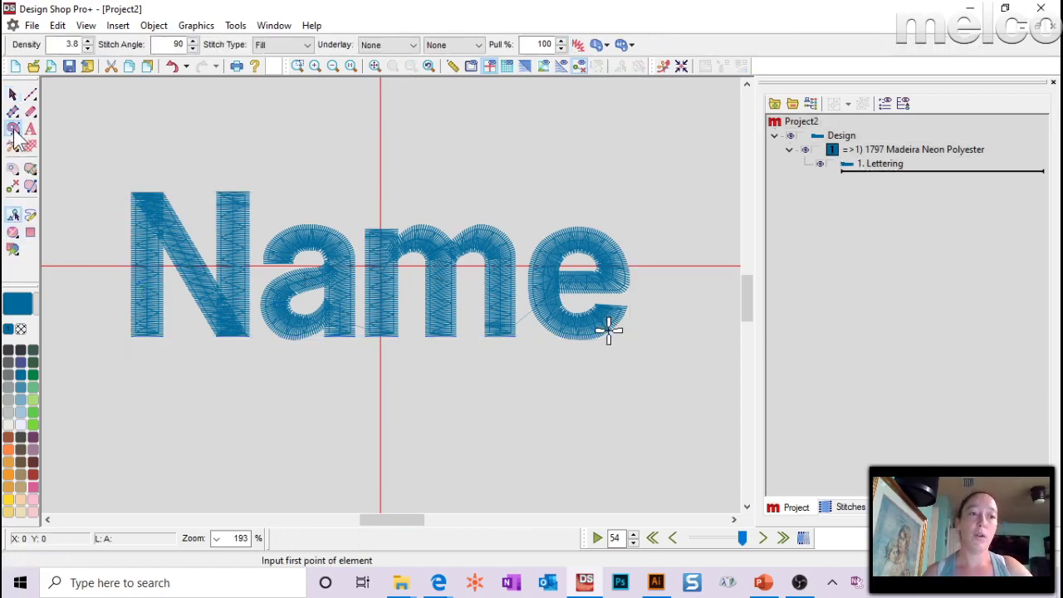
left_click(120, 172)
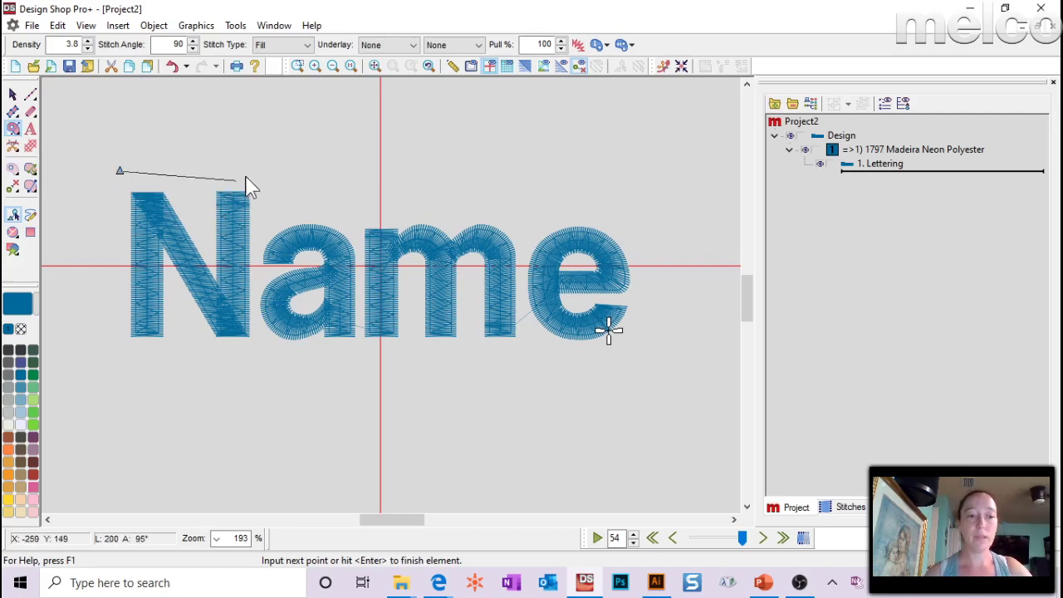
left_click(269, 172)
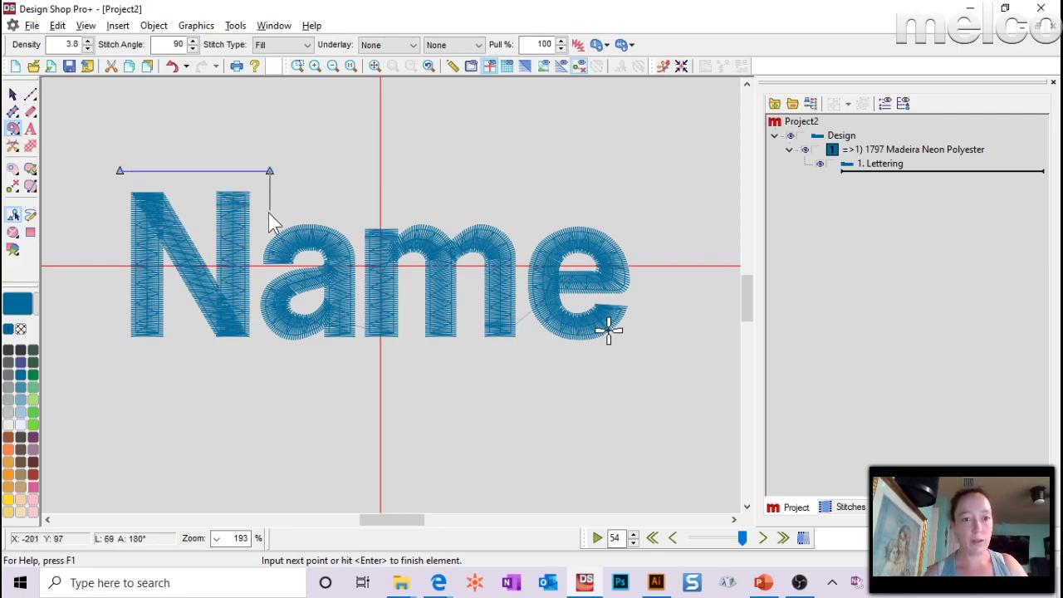
left_click(270, 212)
left_click(641, 214)
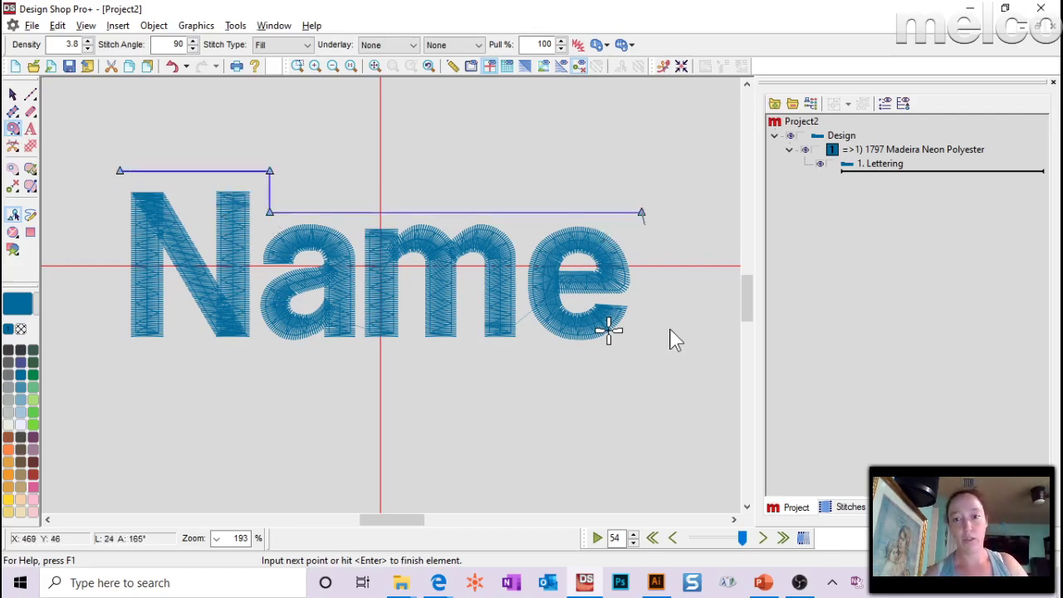
left_click(641, 358)
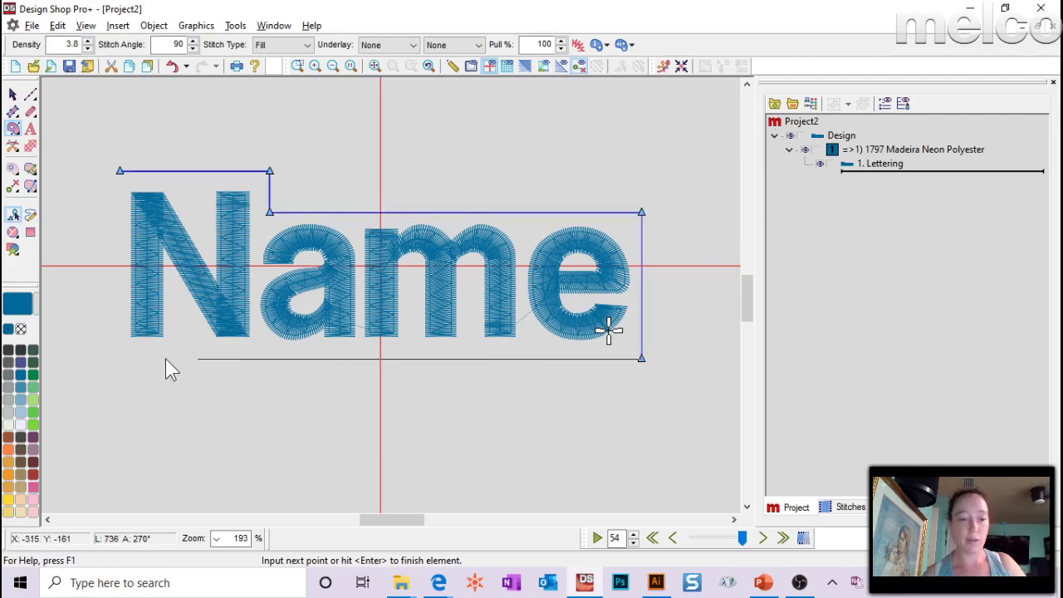
left_click(115, 359)
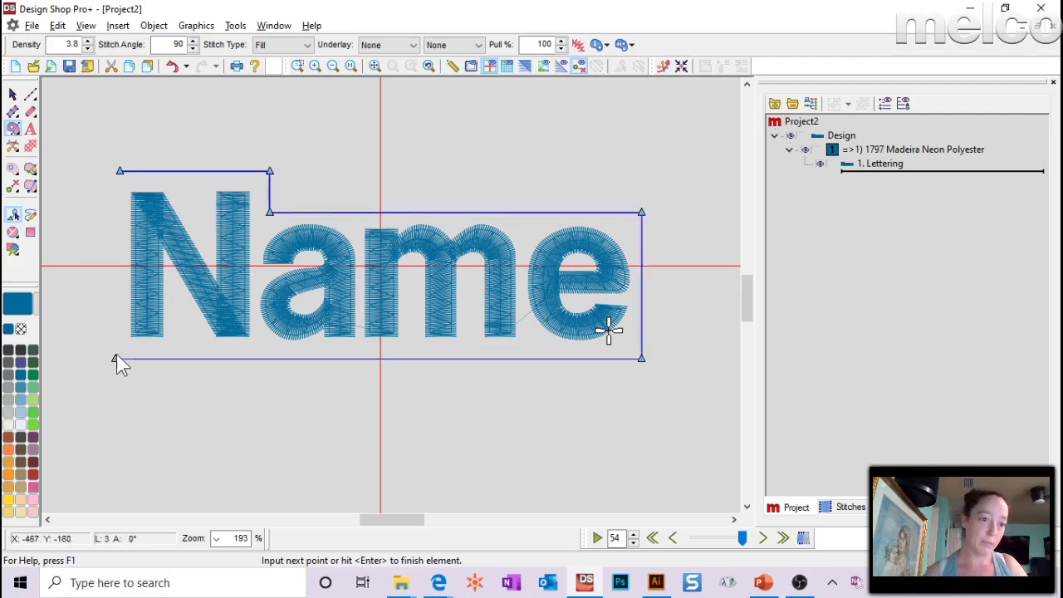
left_click(119, 174)
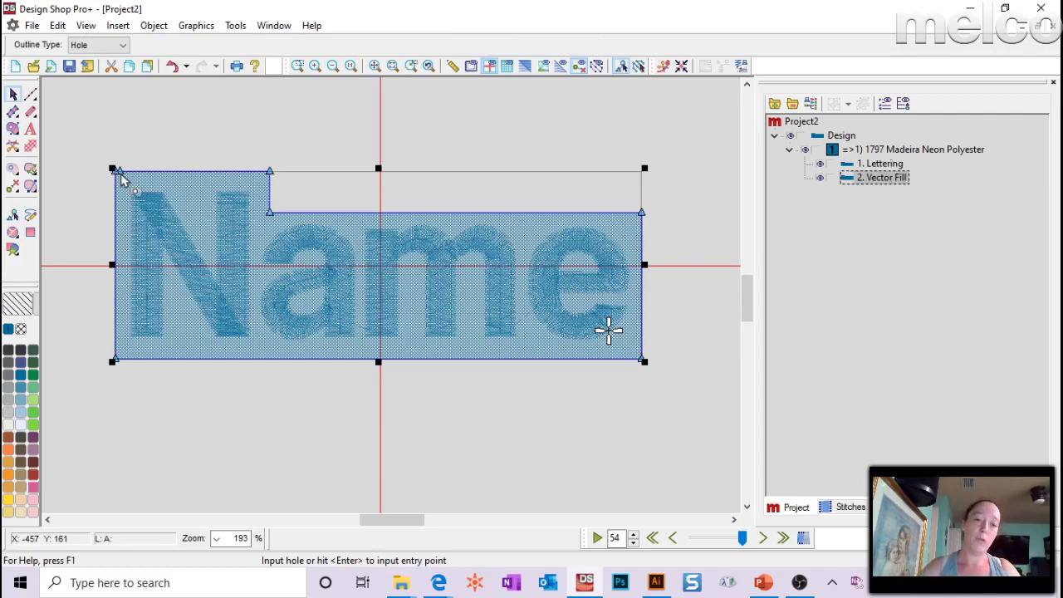
- Finish the fill without holes, with entry above its upper-left corner, exit below its lower-right corner, and a diagonal stitch direction
key("Return")
left_click(126, 148)
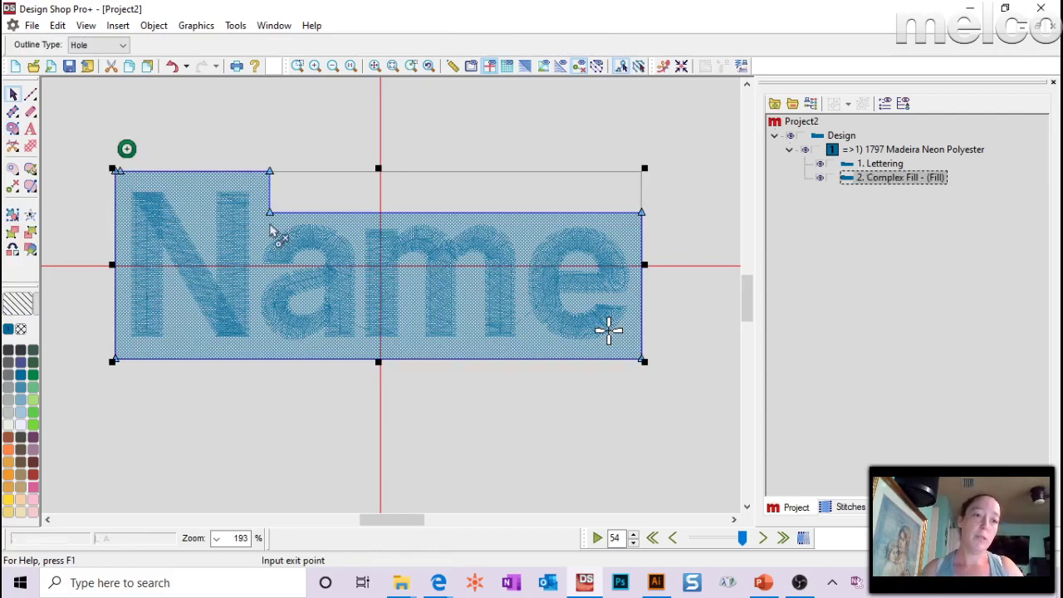
left_click(625, 388)
left_click_drag(540, 195, 296, 427)
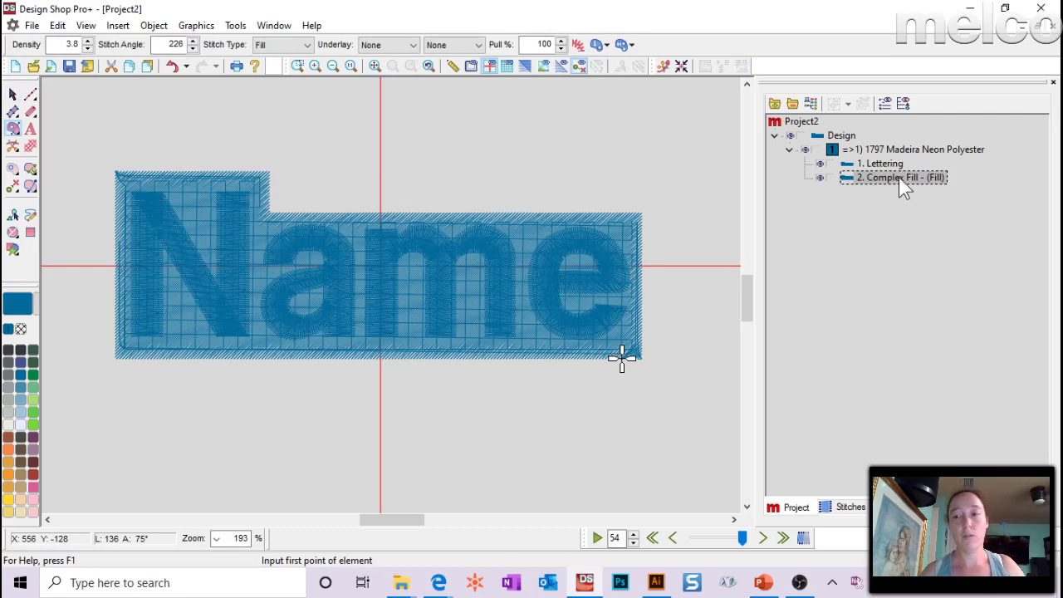
- Place the Complex Fill before the lettering in the sewing order and recolor it to the green 1702 Madeira Poly Neon
mouse_move(899, 177)
left_mouse_down()
mouse_move(869, 182)
mouse_move(864, 160)
mouse_move(889, 205)
mouse_move(880, 154)
mouse_move(890, 176)
left_mouse_up()
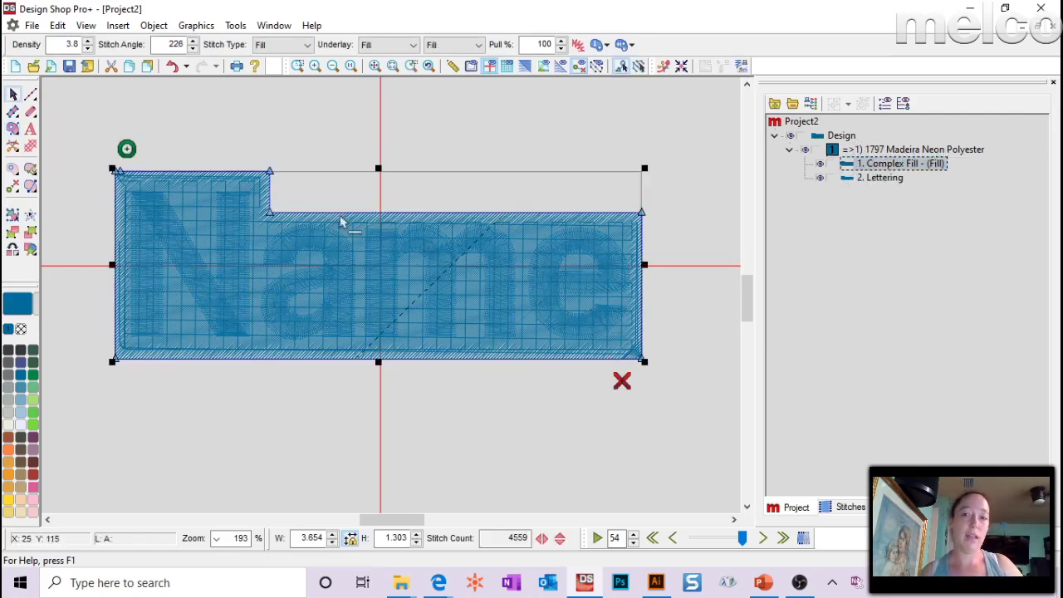
left_click(33, 399)
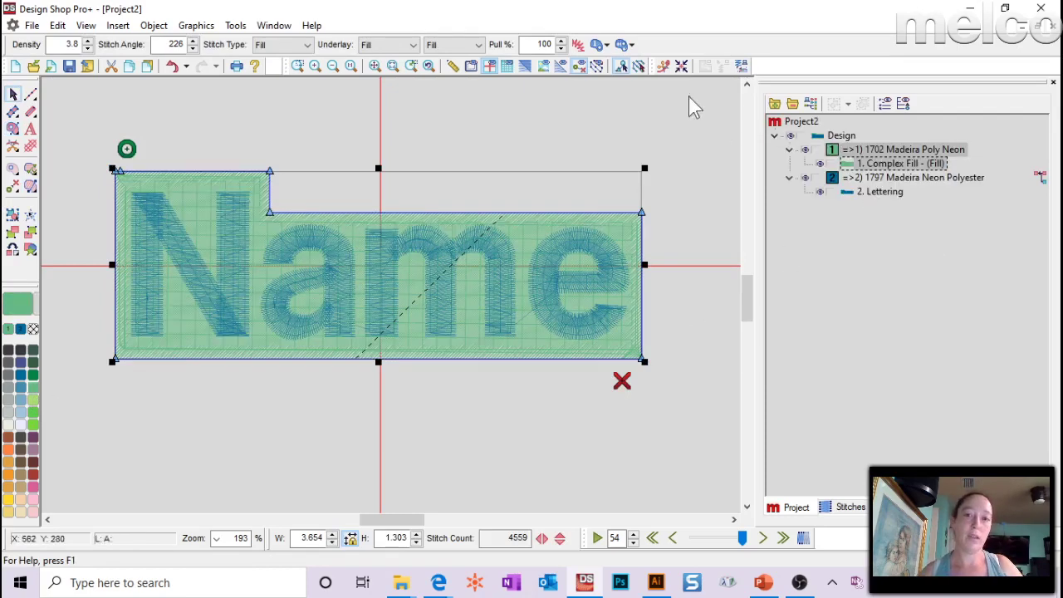
- Show the design with 3D stitches, and give the Complex Fill Trapunto top stitching with a density of 30 pt
left_click(524, 66)
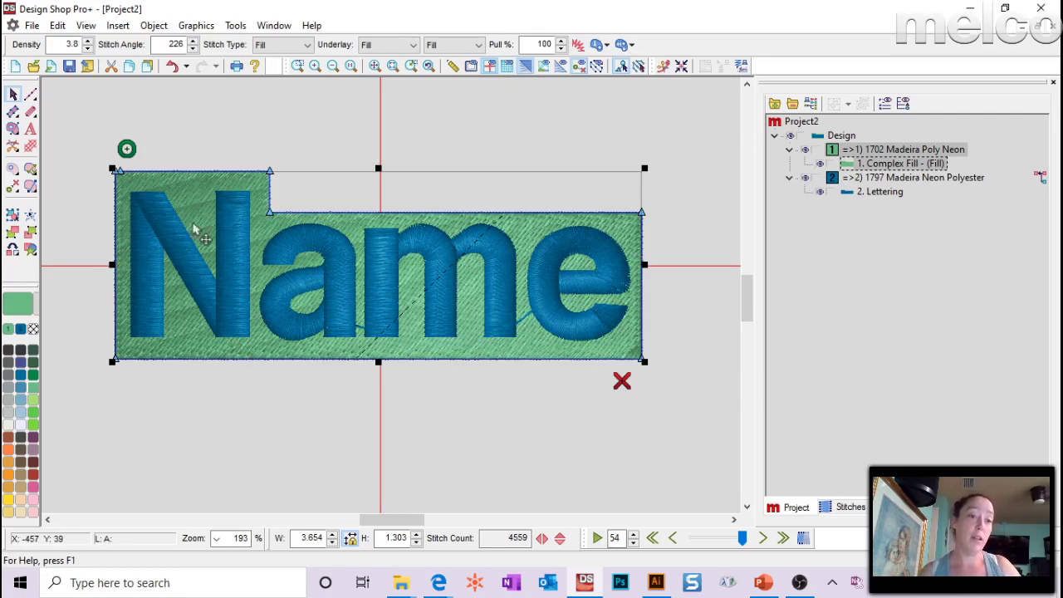
double_click(904, 168)
left_click_drag(645, 38, 607, 35)
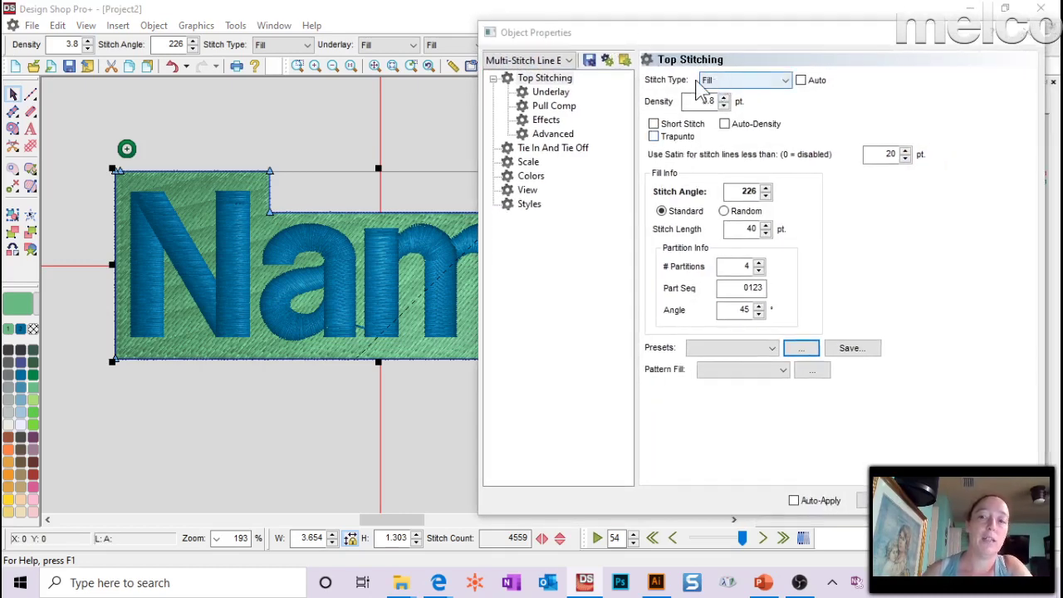
left_click(654, 136)
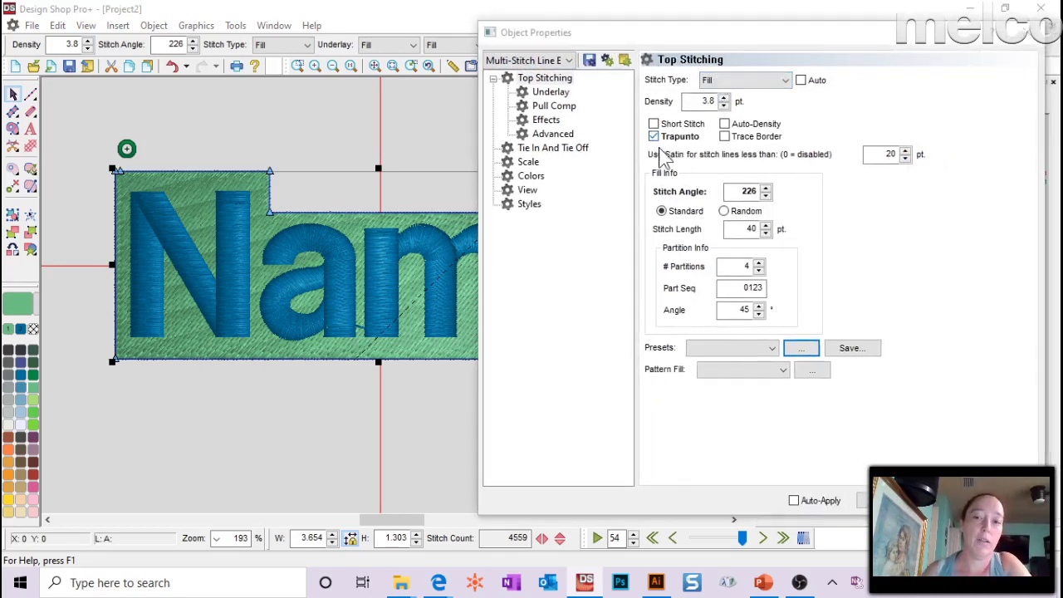
double_click(707, 101)
key("Return")
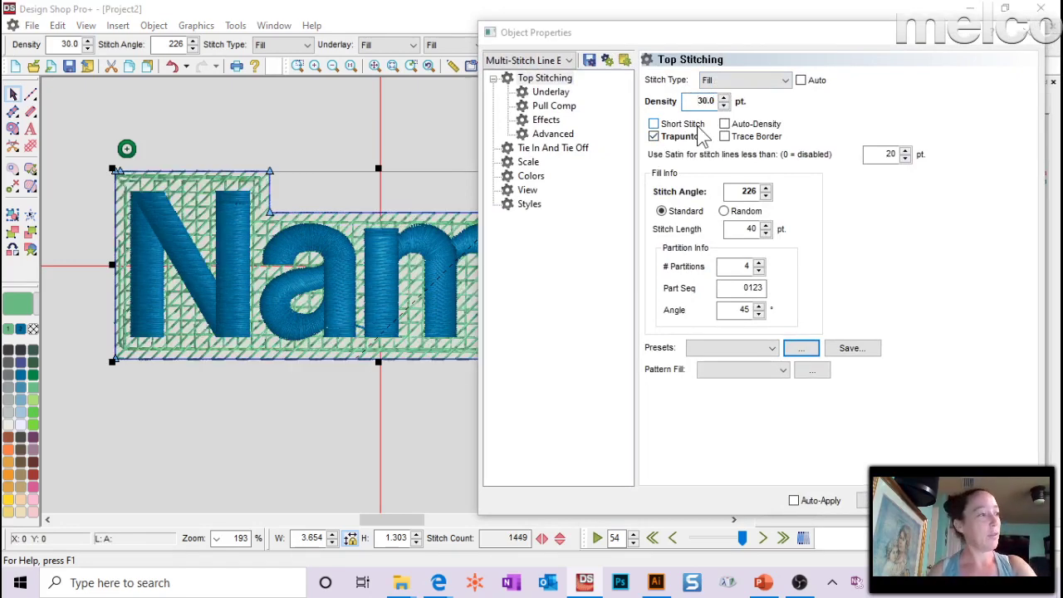
- Disable auto-underlay for the fill, using Fill as the primary underlay and None as the secondary underlay
left_click(565, 93)
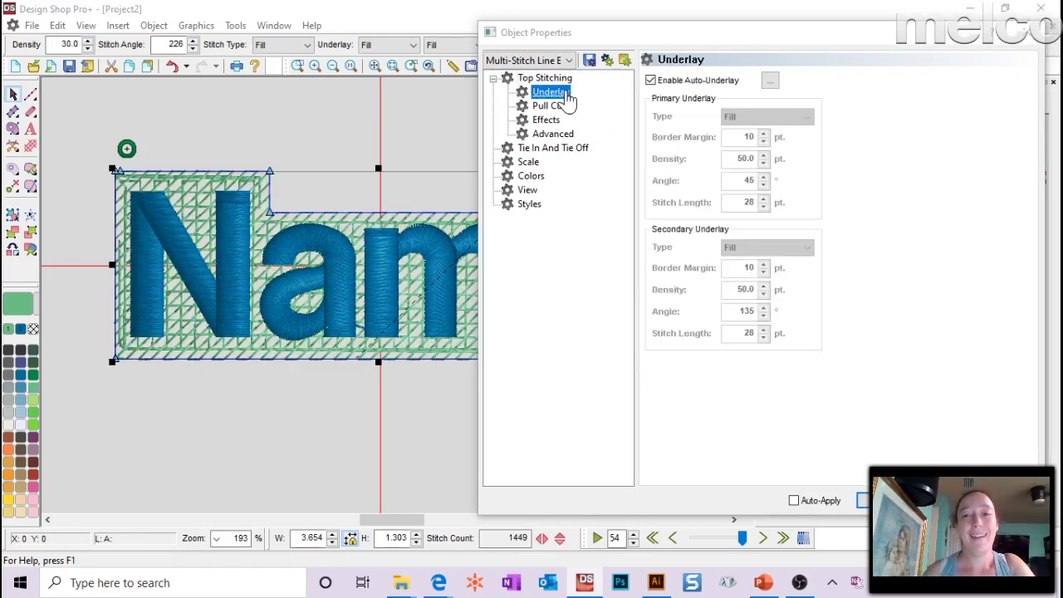
left_click(669, 80)
left_click(754, 110)
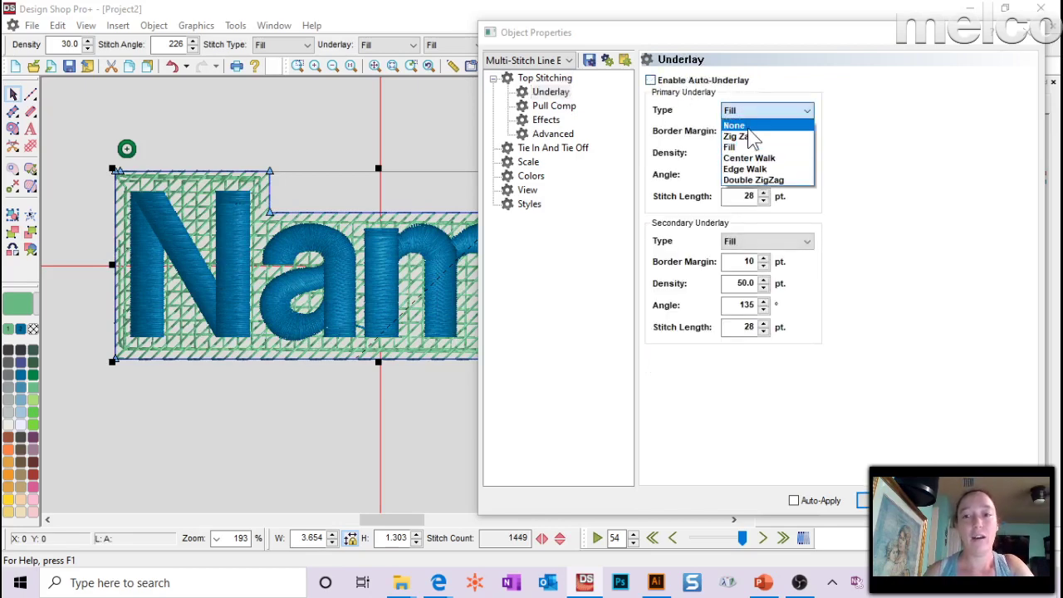
left_click(735, 147)
left_click(738, 240)
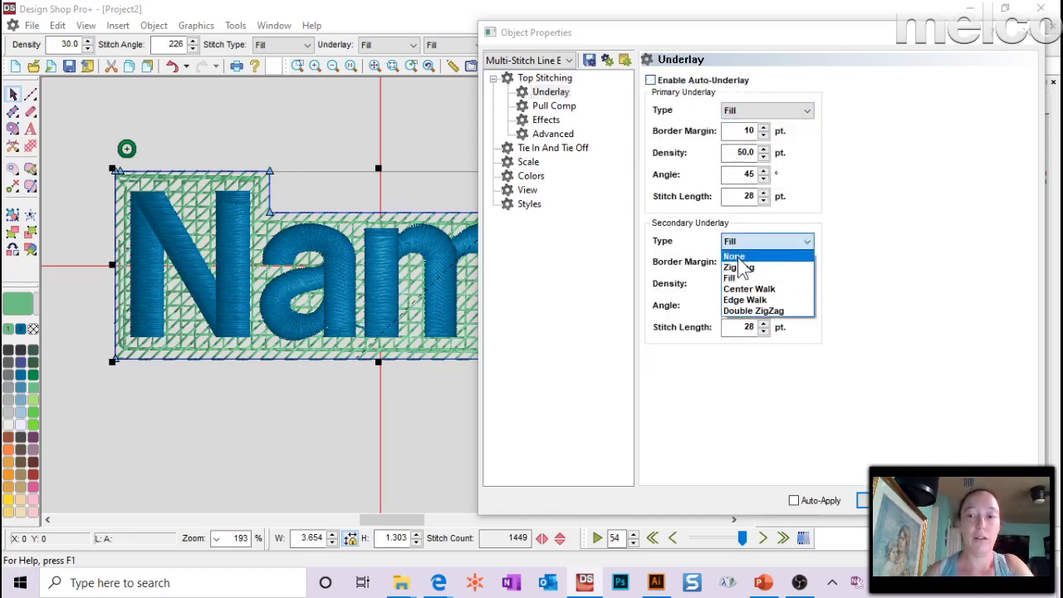
left_click(735, 257)
- Set the primary underlay's border margin to 0 pt, angle to 90° and density to 30 pt
double_click(748, 130)
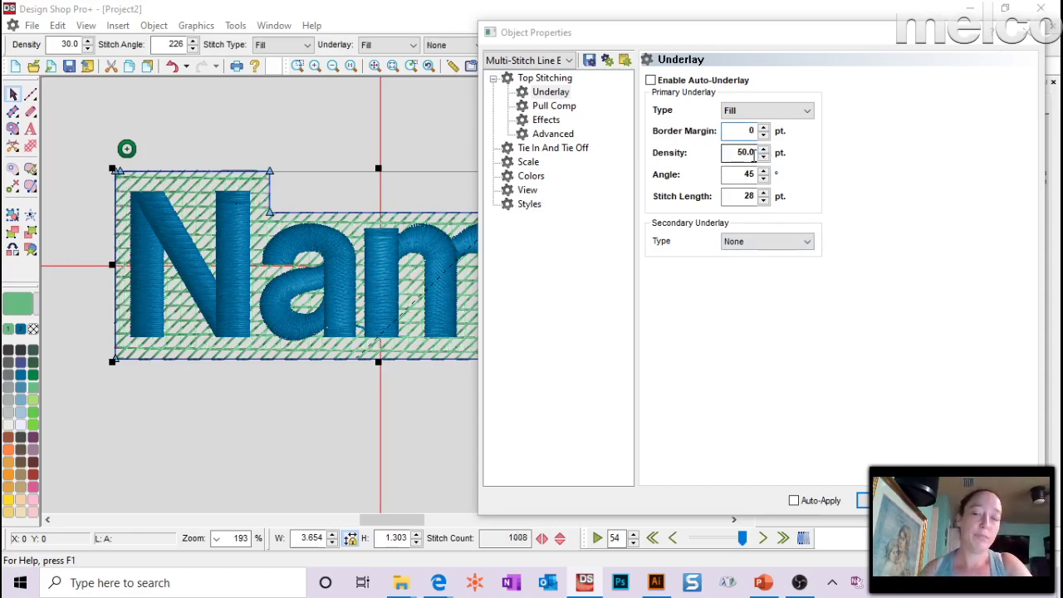
double_click(749, 174)
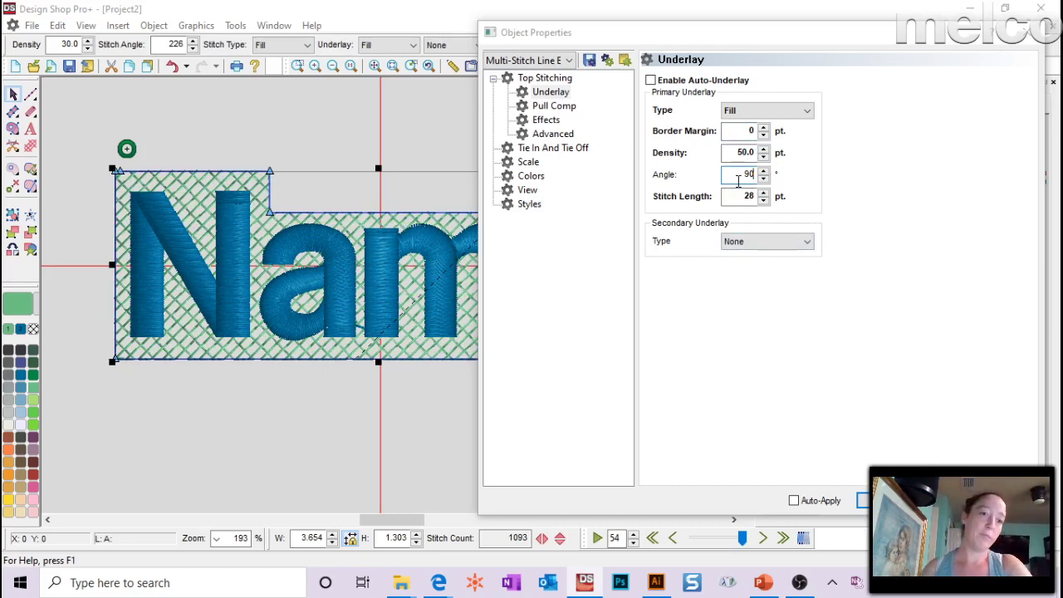
double_click(740, 152)
type("30")
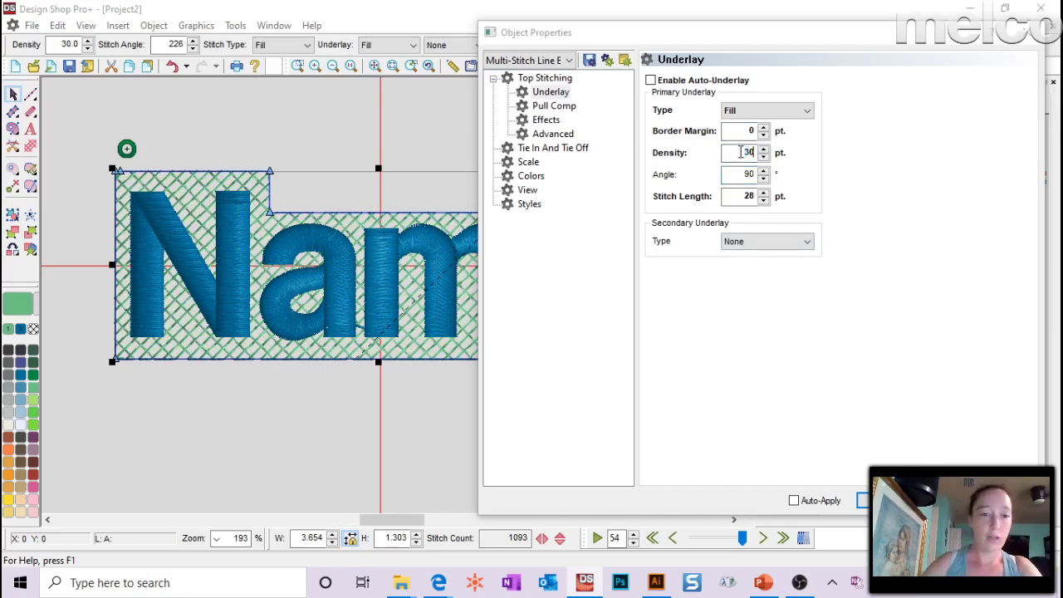
key("Return")
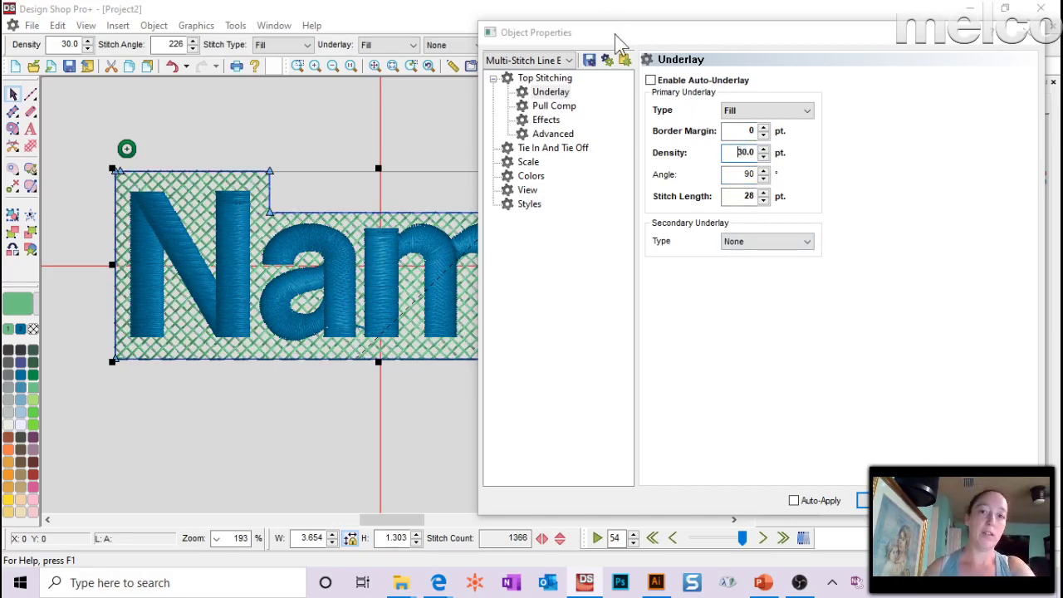
left_click_drag(615, 41, 587, 44)
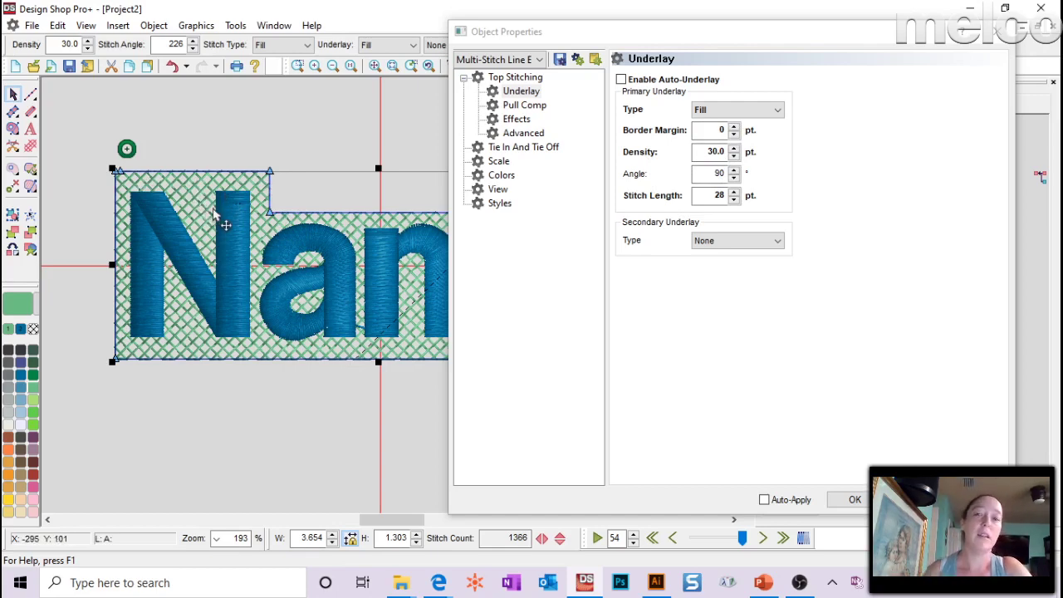
- Try a primary underlay density of 15 pt, and settle on 50 pt
double_click(710, 149)
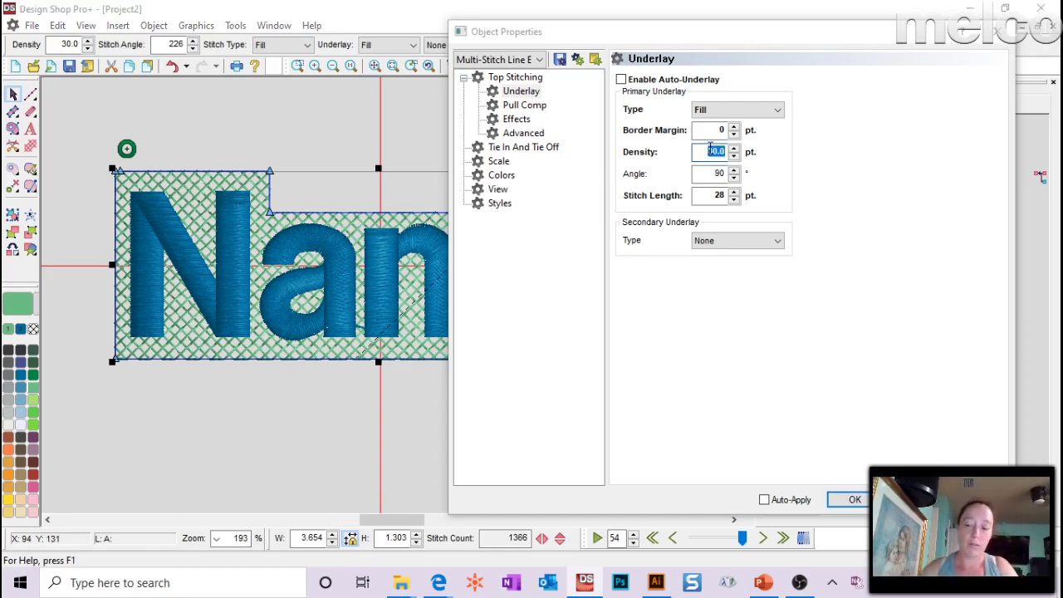
type("15.0")
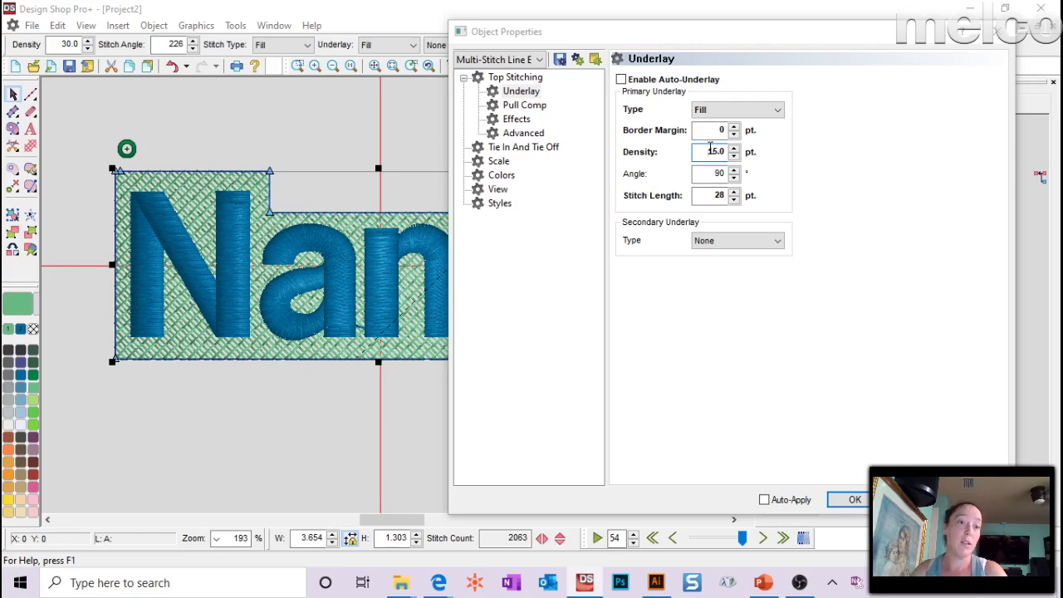
double_click(714, 150)
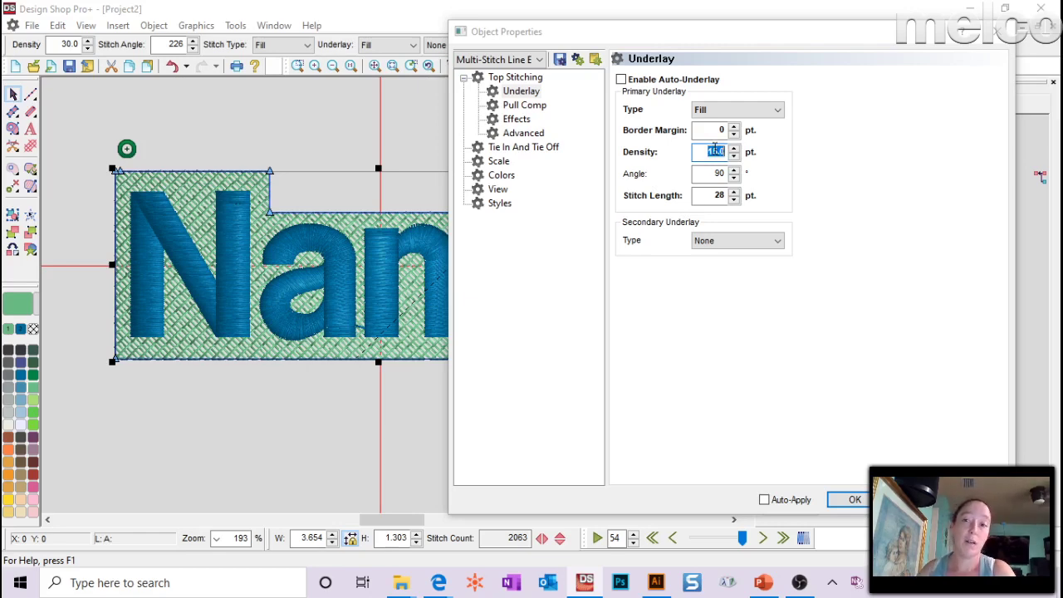
type("50.0")
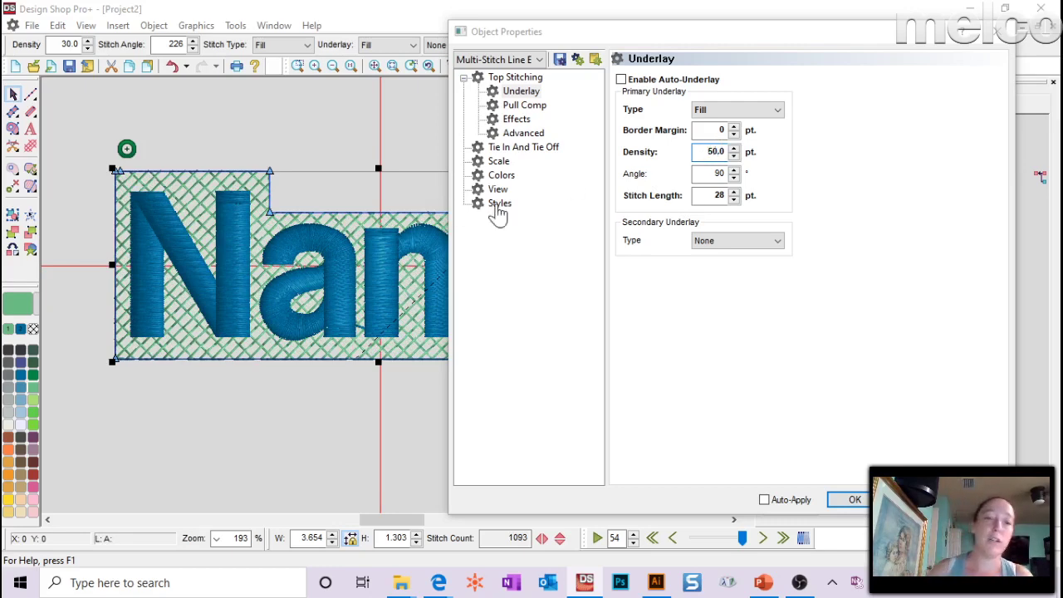
- Set the Complex Fill's top-stitch density to 50 pt, check it against the primary underlay density, and apply the properties
left_click(515, 78)
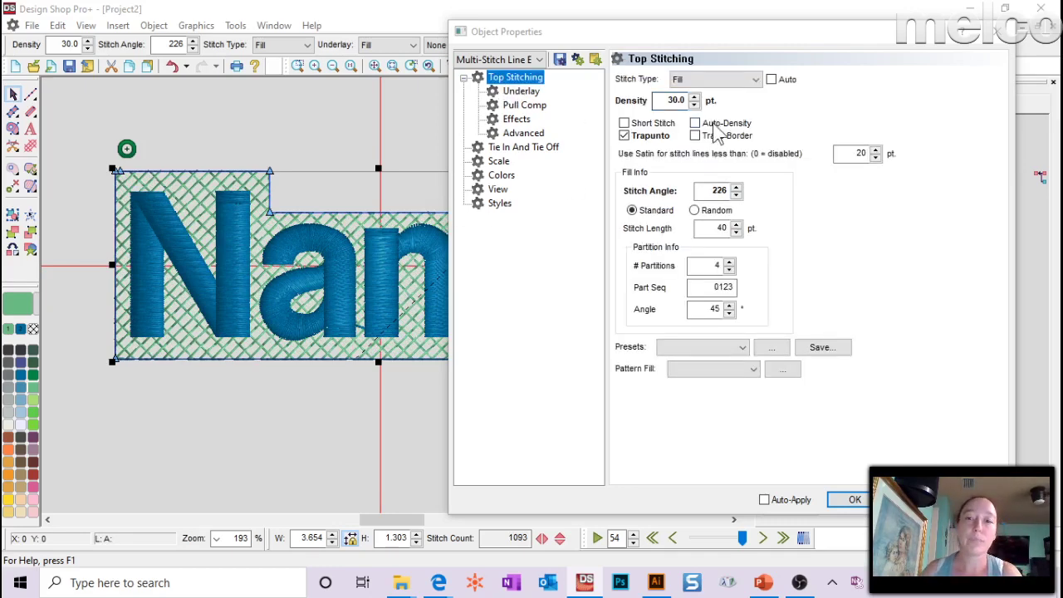
double_click(674, 100)
type("50")
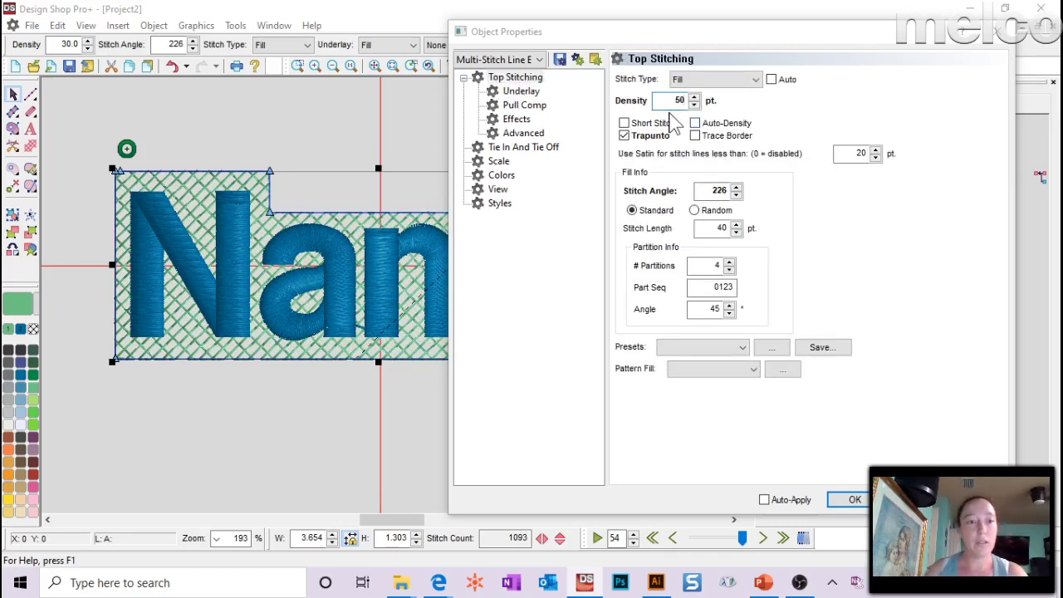
type(".0")
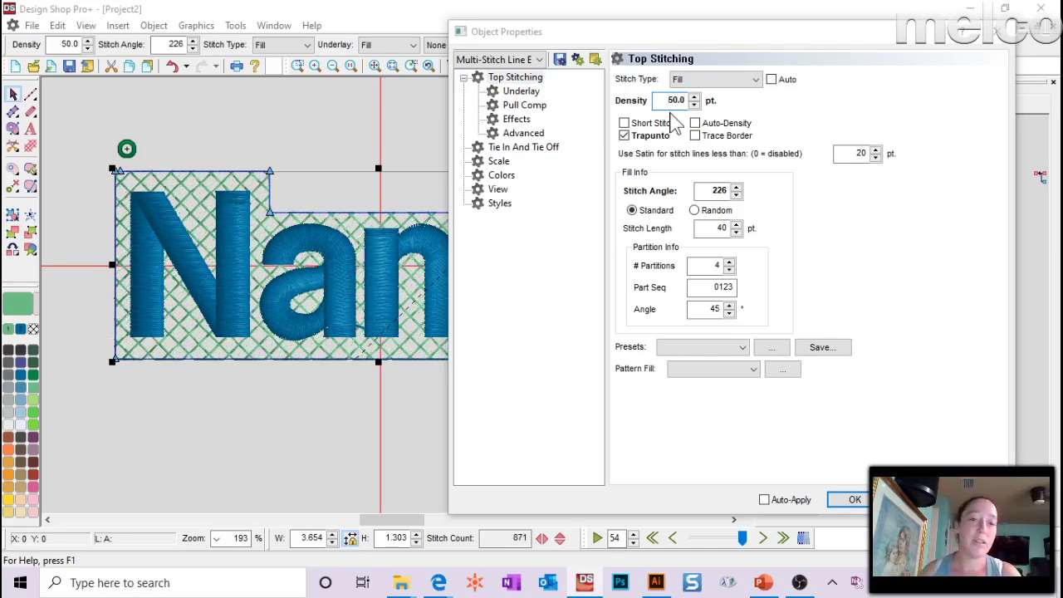
left_click(519, 91)
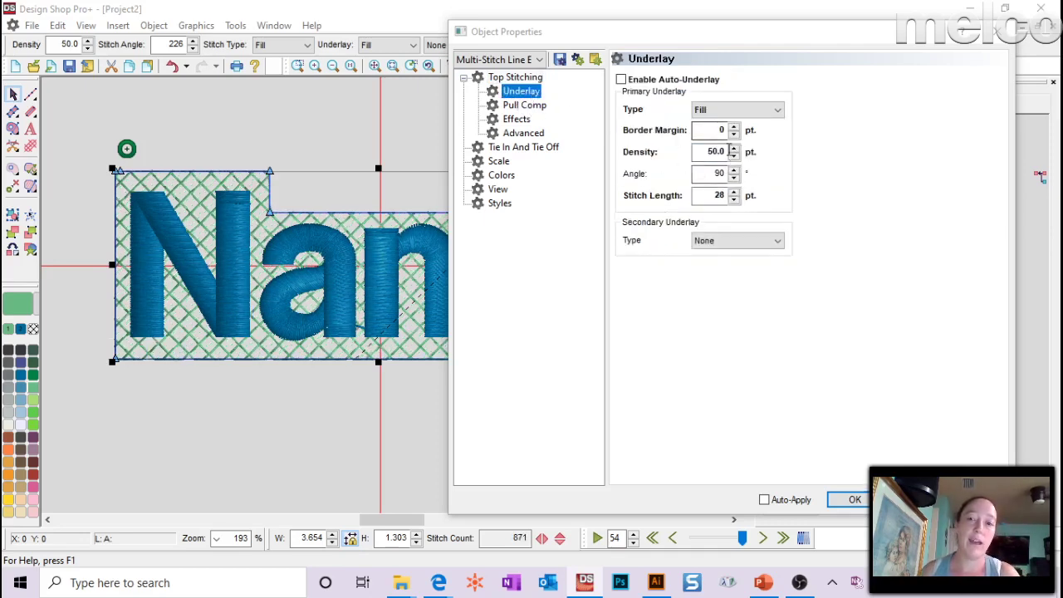
left_click(515, 78)
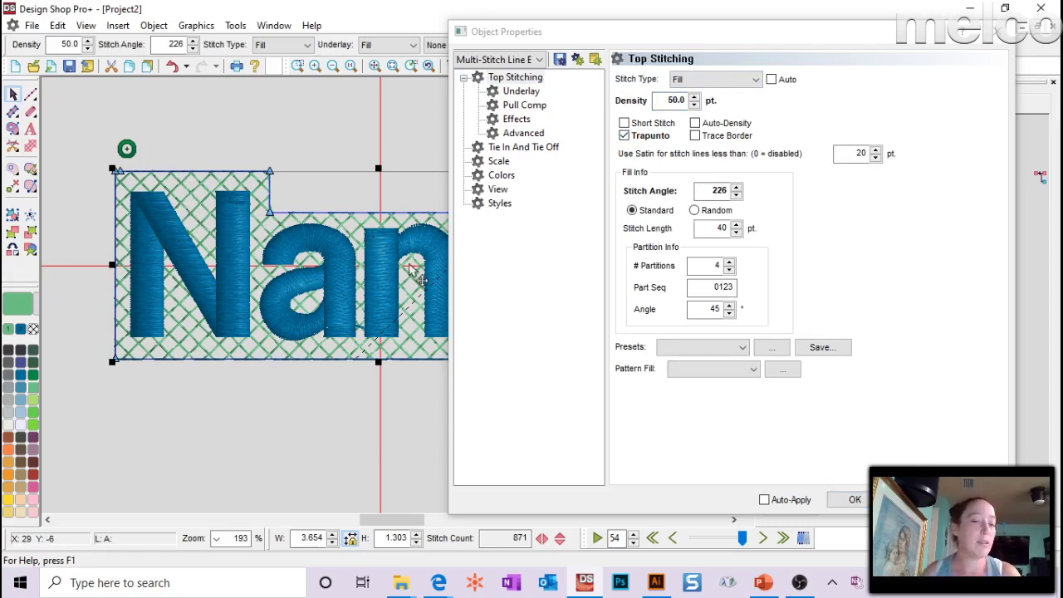
left_click(854, 499)
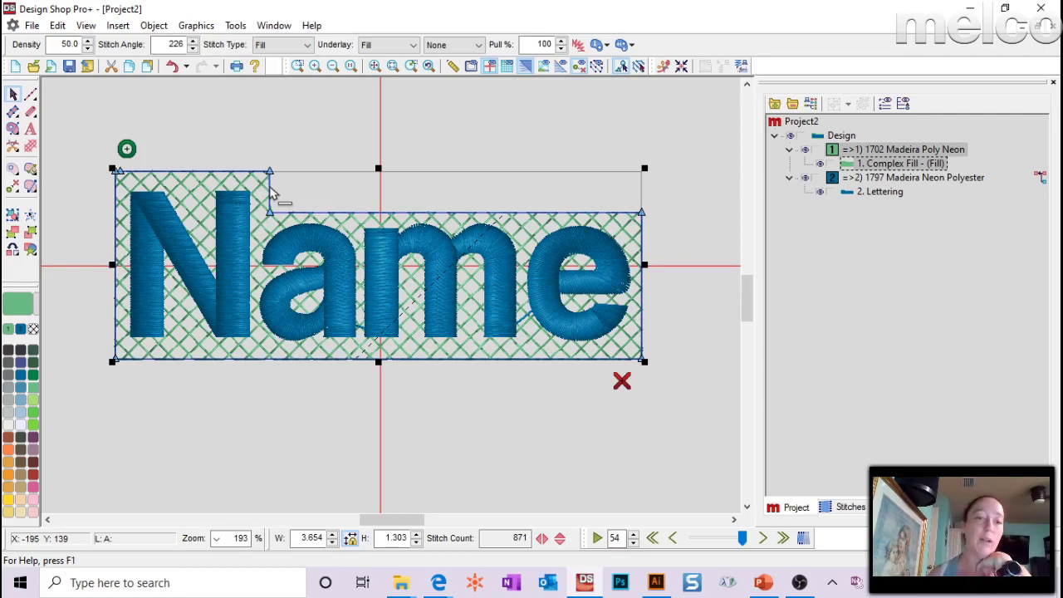
left_click(427, 137)
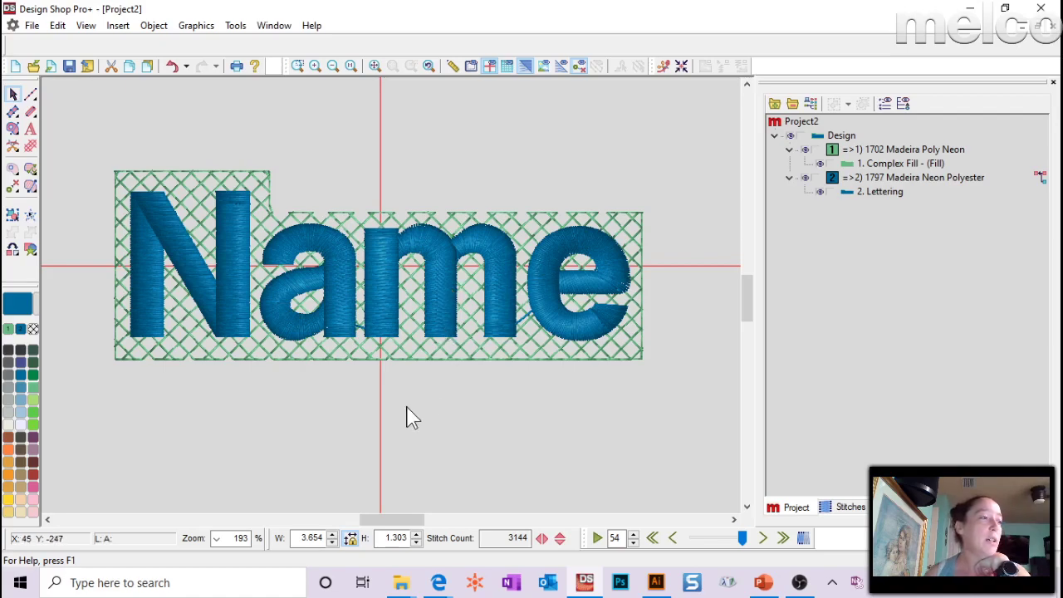
scroll(410, 412, "up", 1)
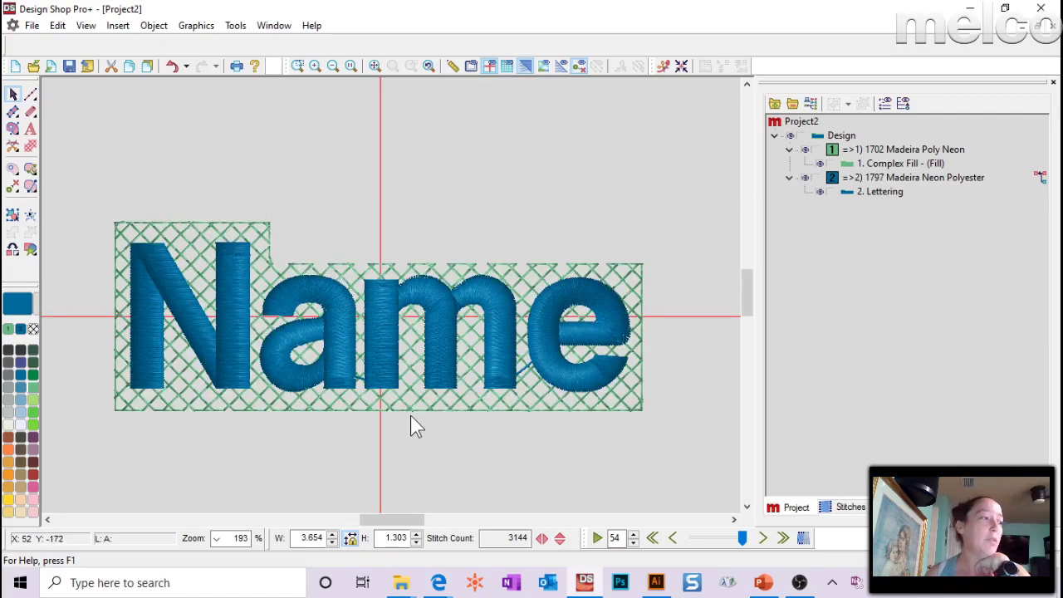
scroll(451, 249, "up", 3)
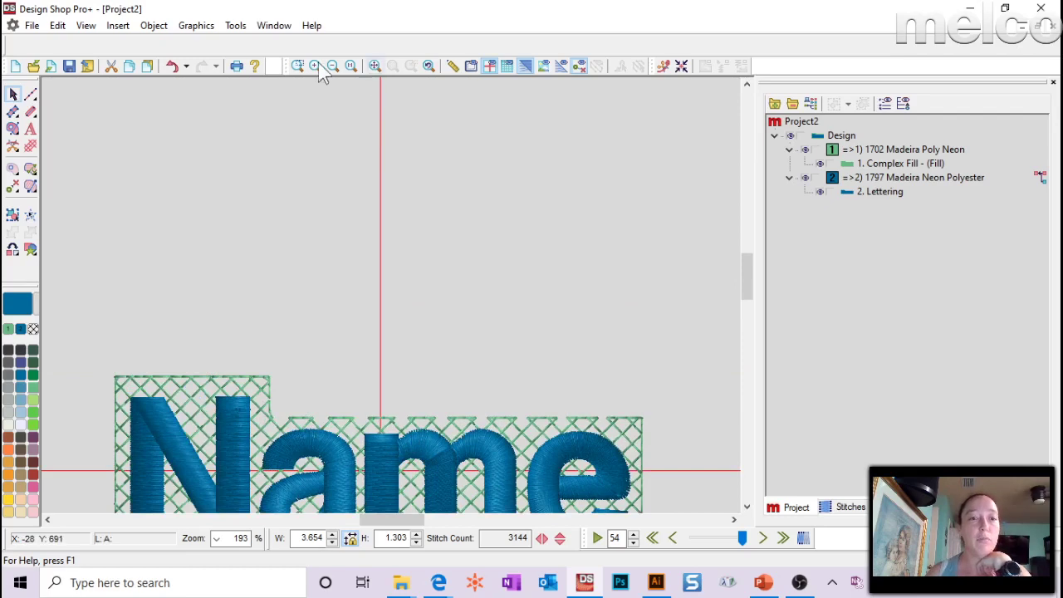
scroll(427, 237, "down", 2)
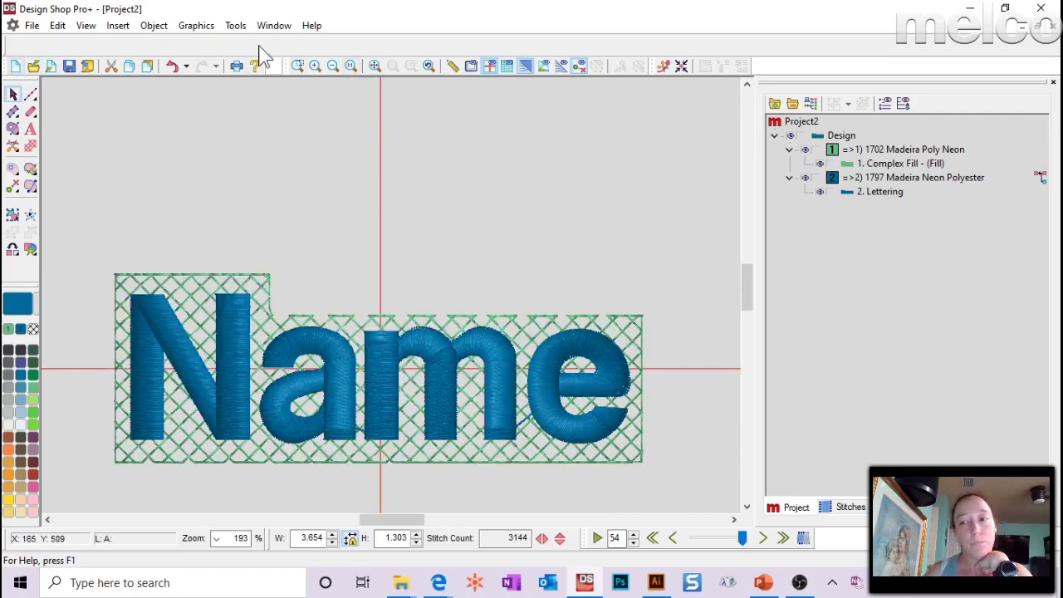
- Create a new project and draw a satin single-line circle about 3.7 in across, centred on the origin
left_click(15, 66)
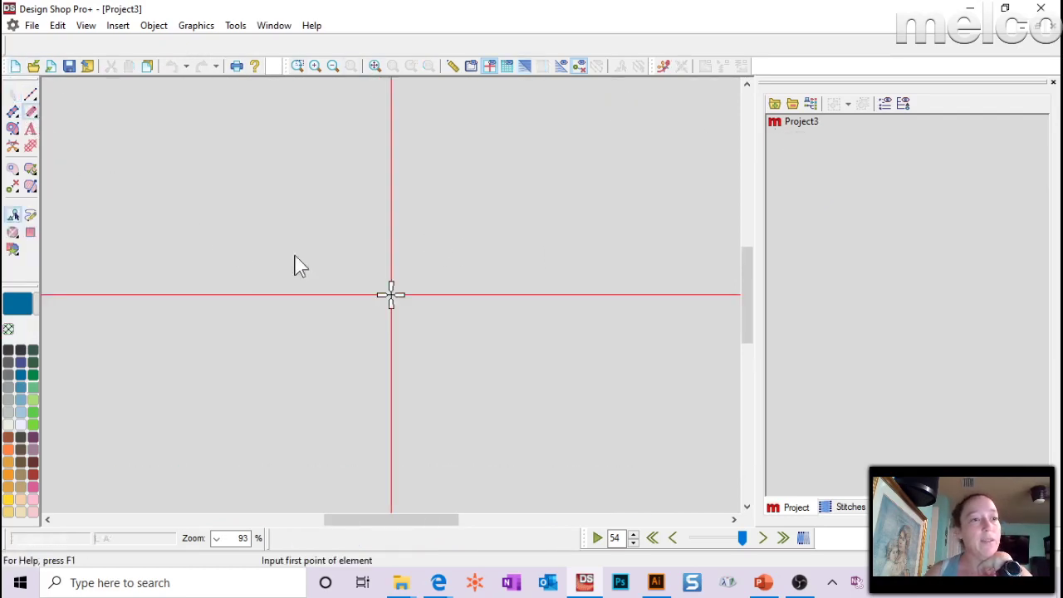
left_click(12, 231)
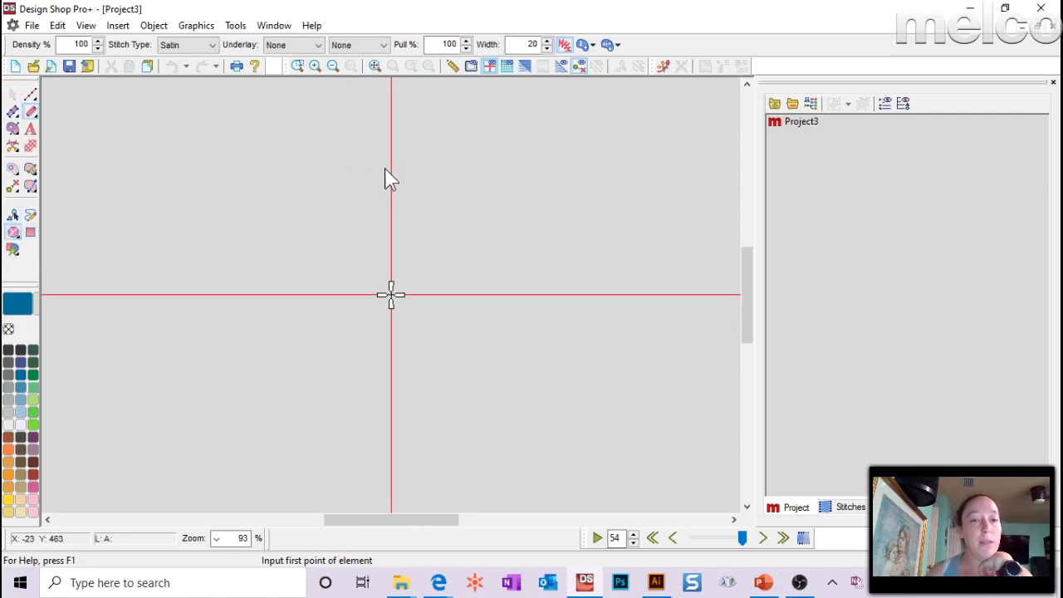
left_click(391, 171)
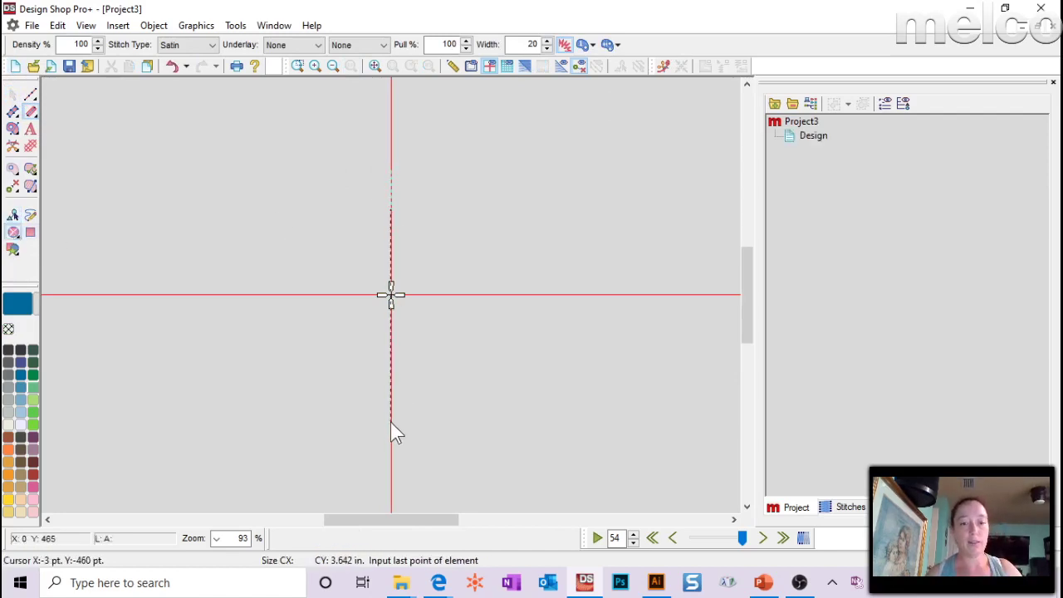
left_click(391, 423)
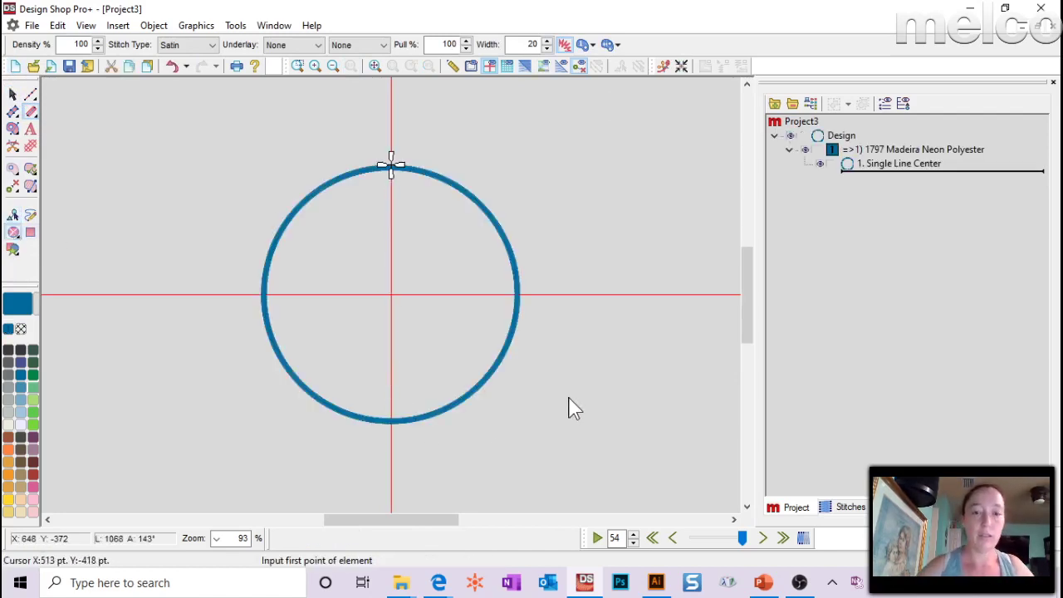
key("Escape")
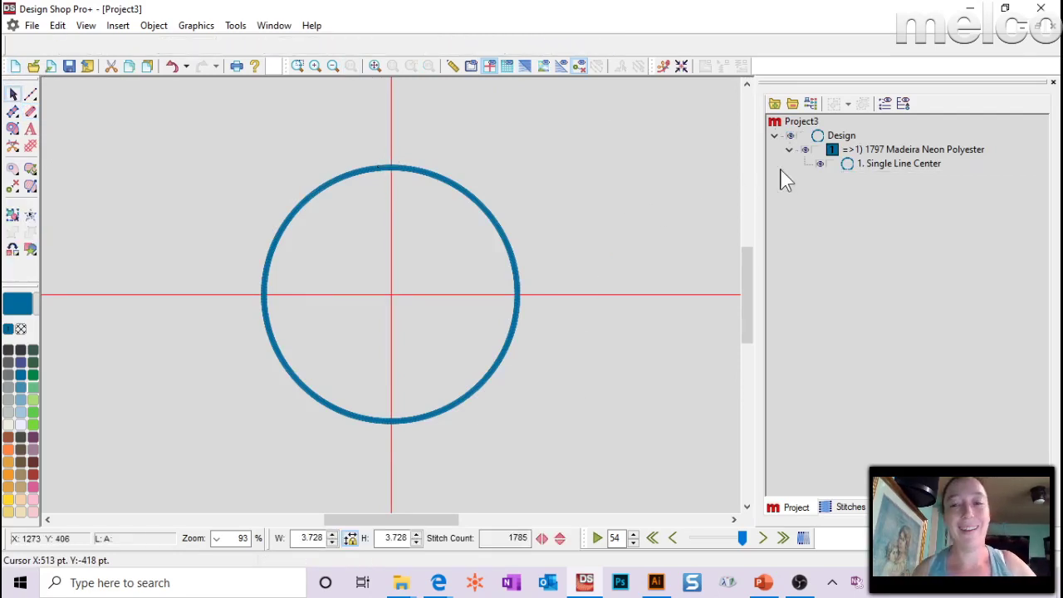
- Set the circle's satin line width to 40 while viewing its upper-right arc closely enough to see the underlay
left_click(874, 165)
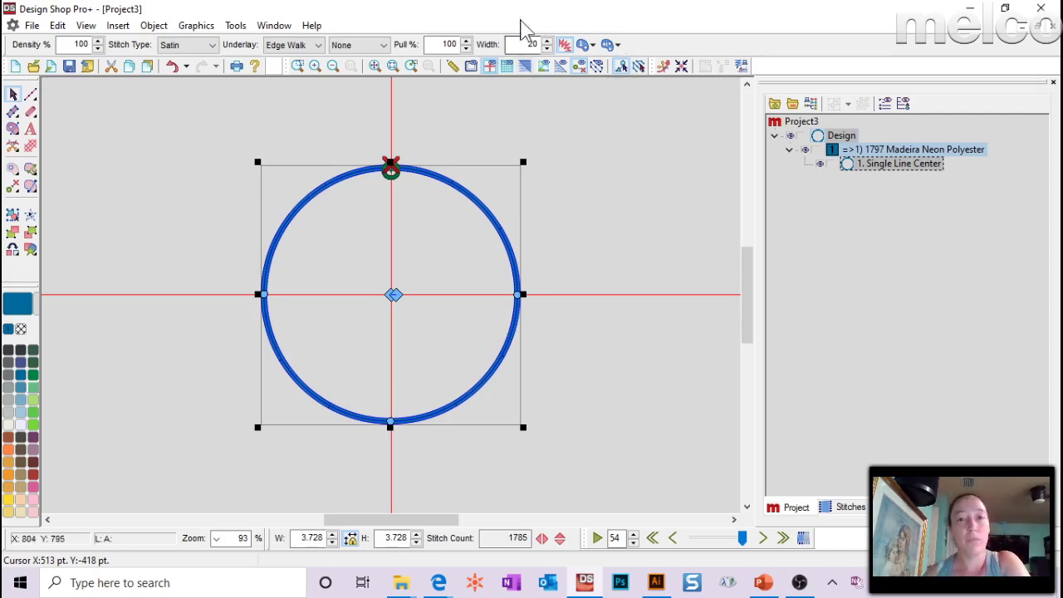
left_click(307, 66)
left_click_drag(451, 191, 486, 223)
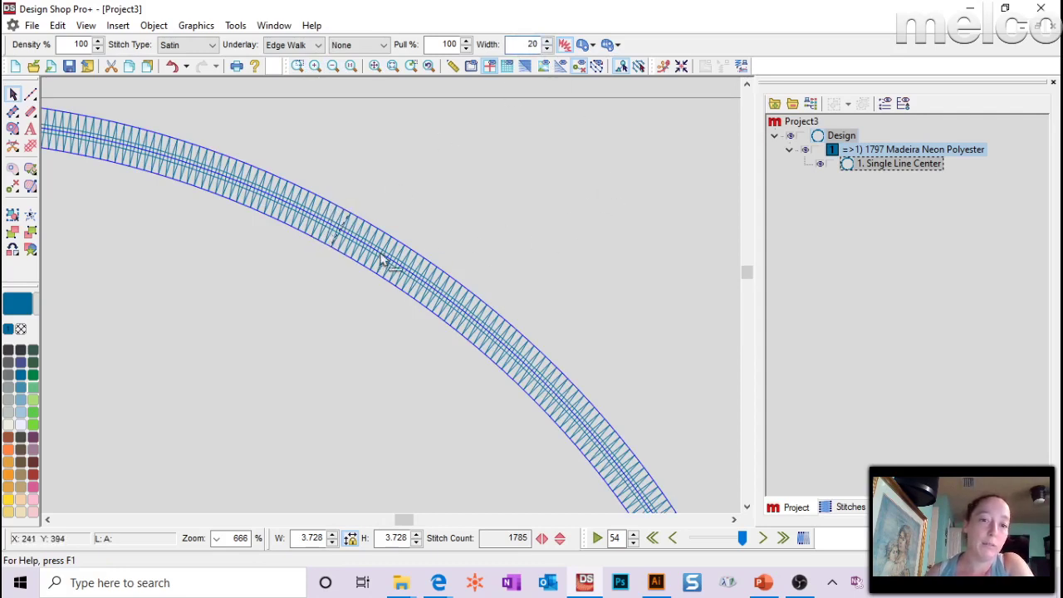
double_click(523, 45)
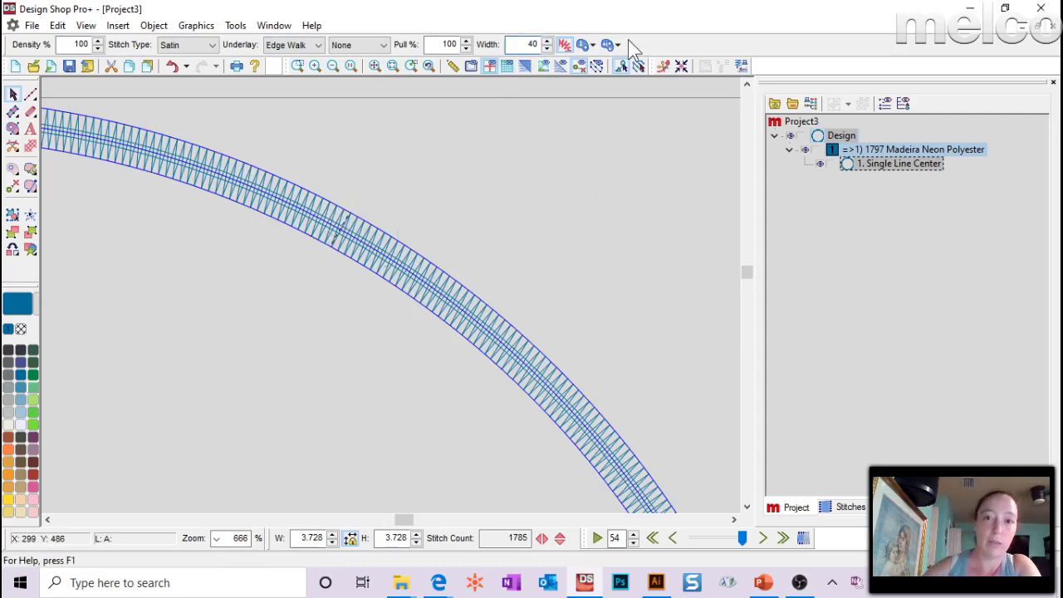
type("40")
key("Return")
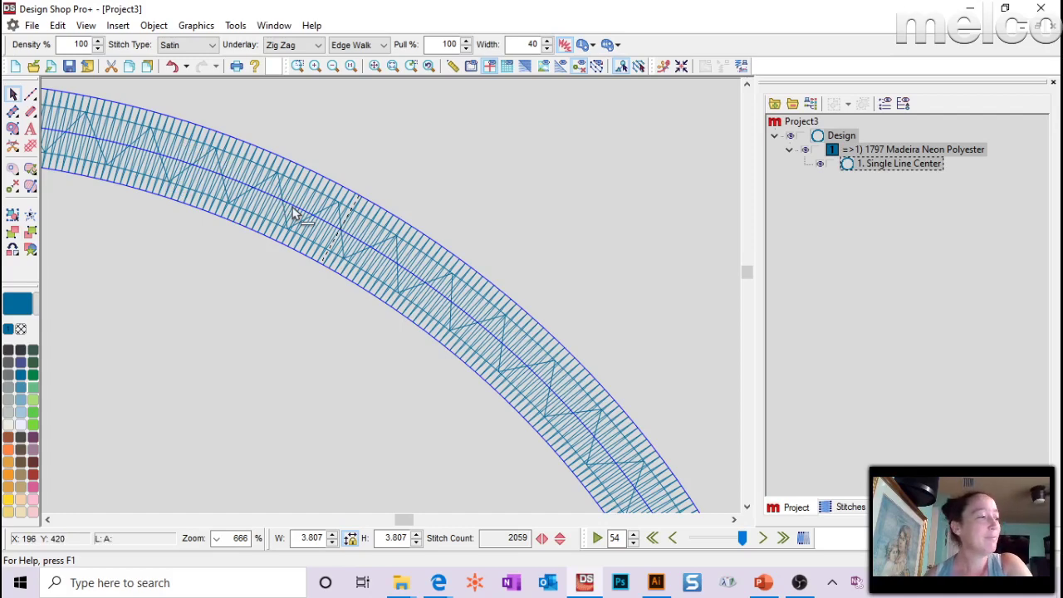
- Set the circle's satin line width to 100 and show its stitches in 3D
double_click(532, 44)
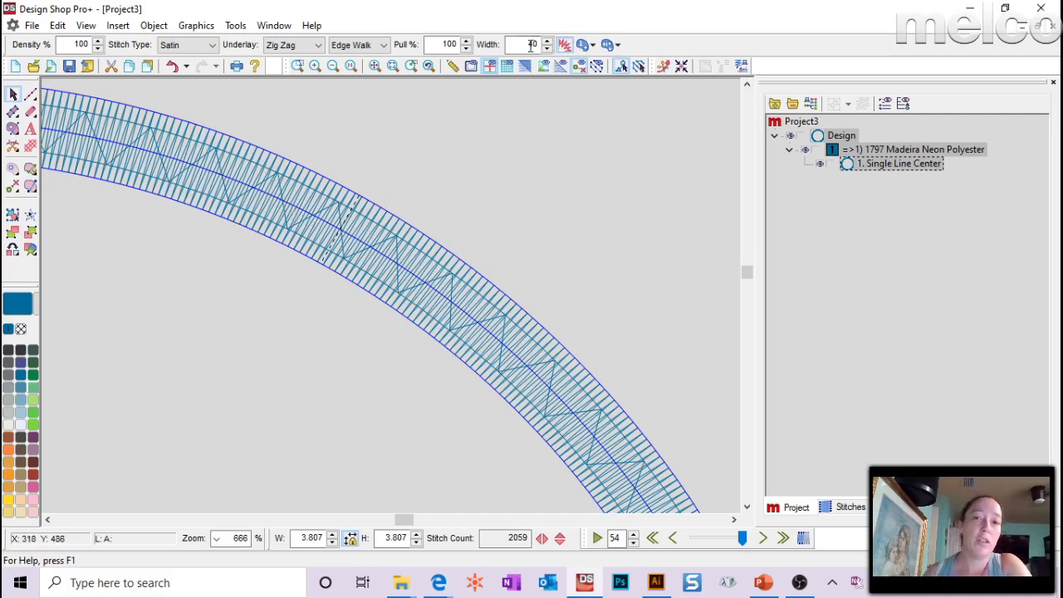
key("Return")
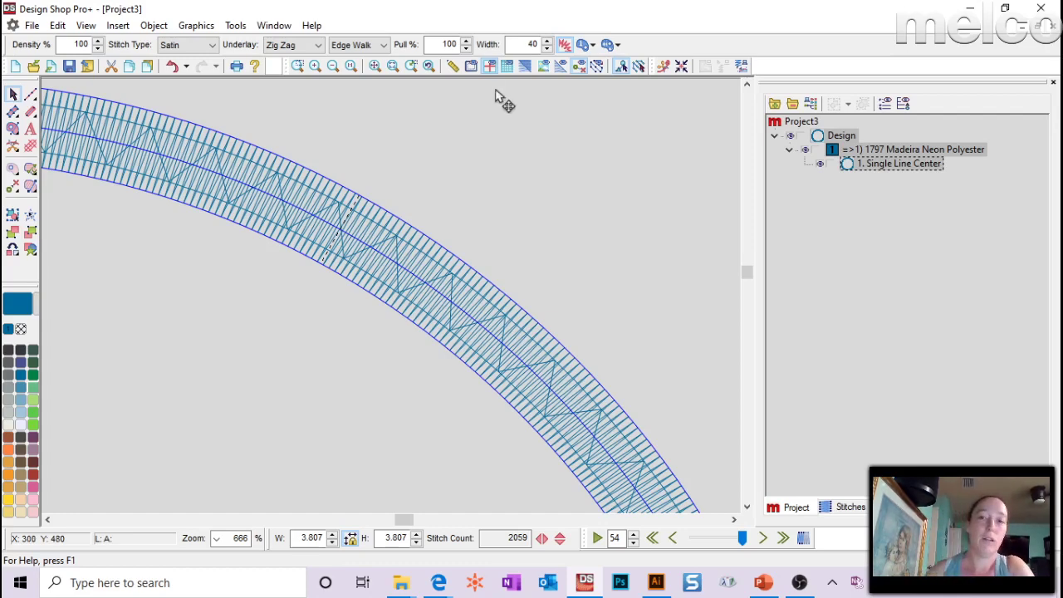
double_click(533, 44)
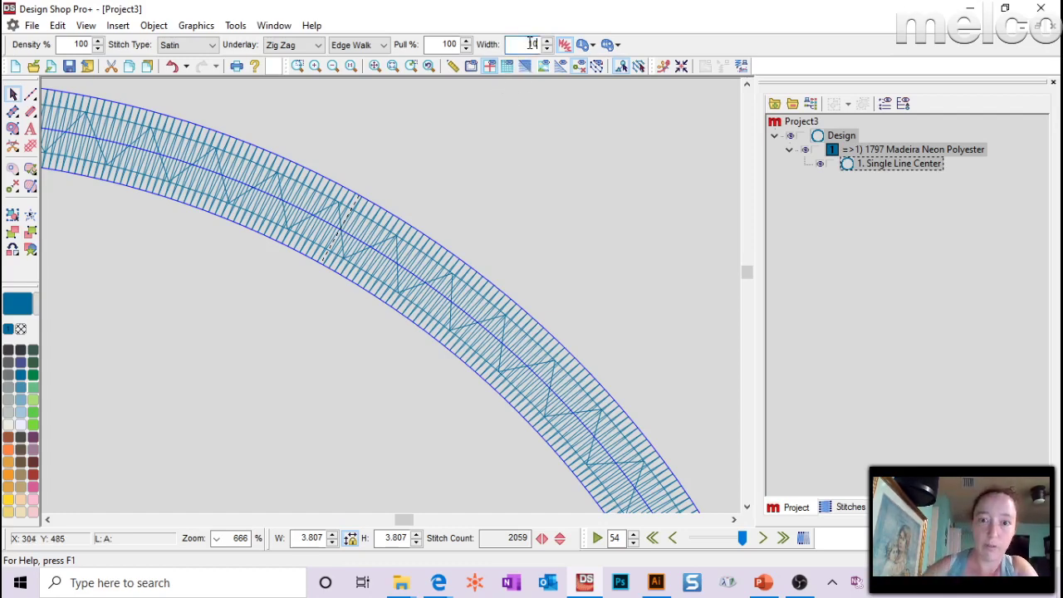
type("100")
key("Return")
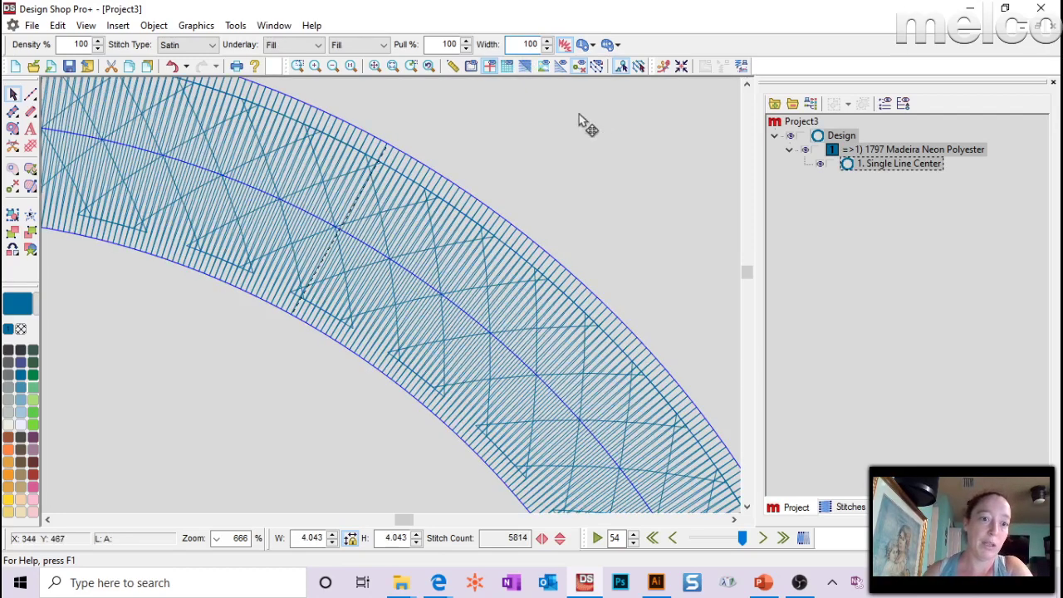
left_click(524, 66)
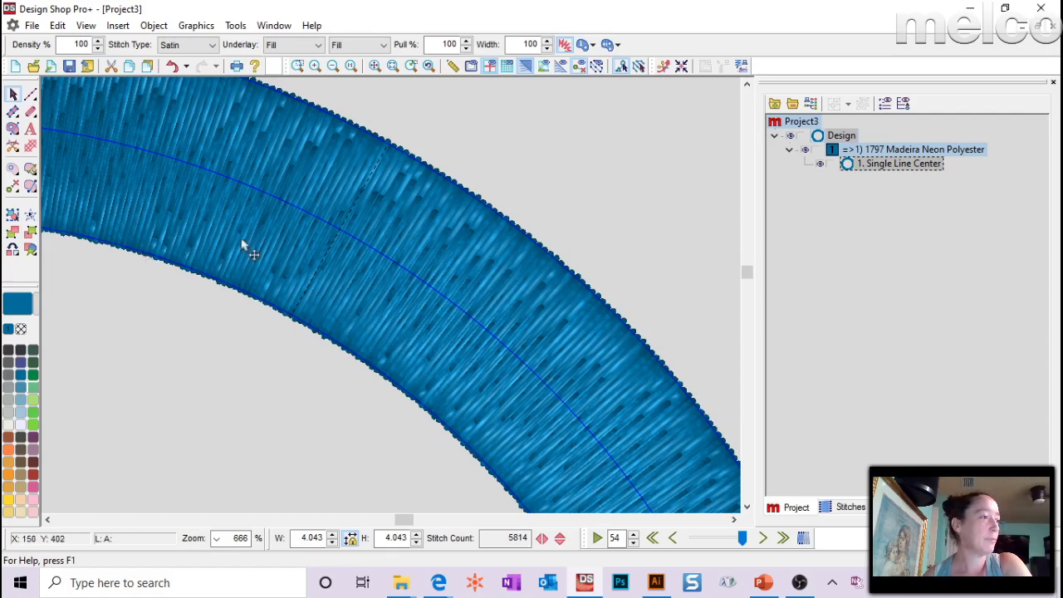
- Try using Fill only for stitch lines greater than 105 pt in the circle's top stitching
double_click(901, 163)
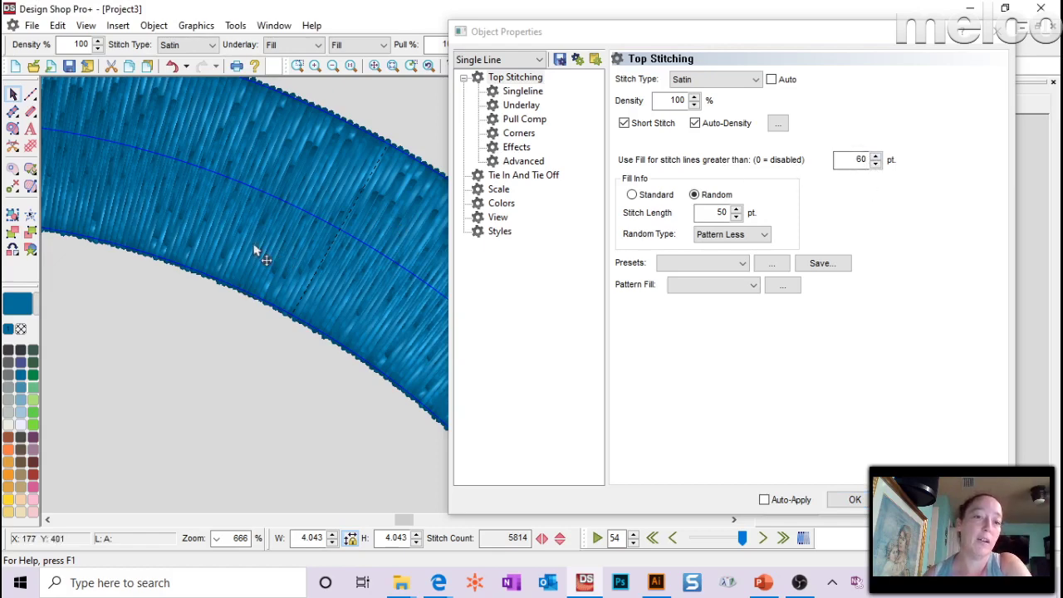
double_click(856, 161)
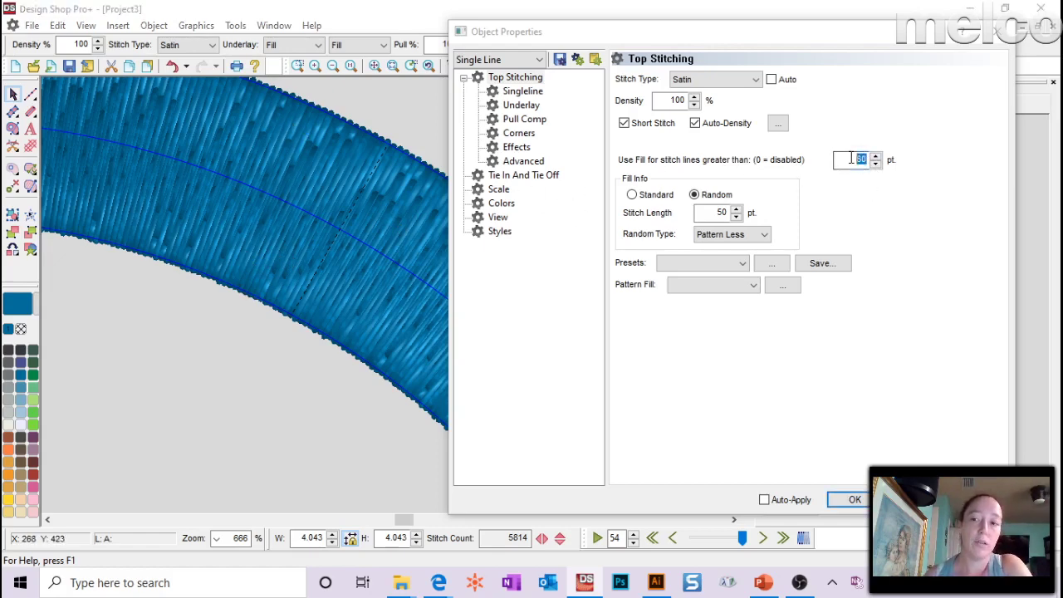
type("105")
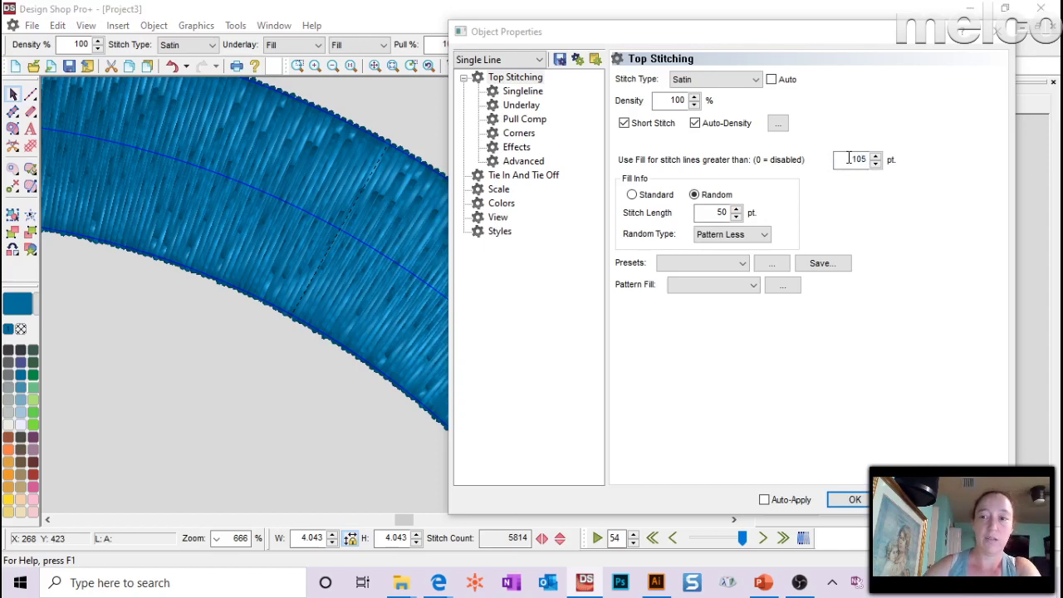
key("Return")
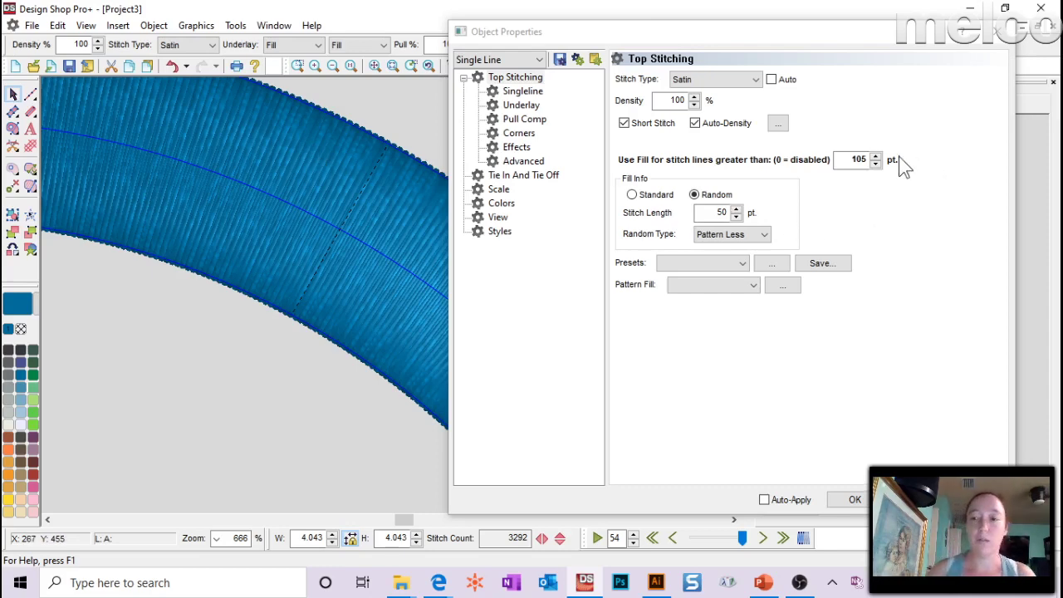
- Restore the circle's threshold for using Fill on long stitch lines to 60 pt and accept the properties
double_click(859, 158)
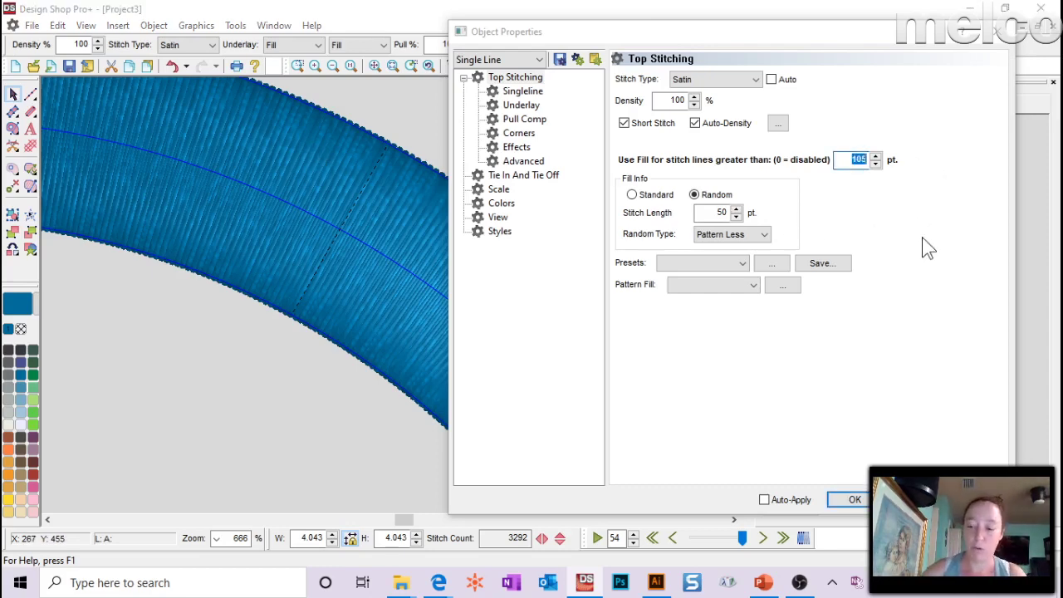
type("60")
key("Tab")
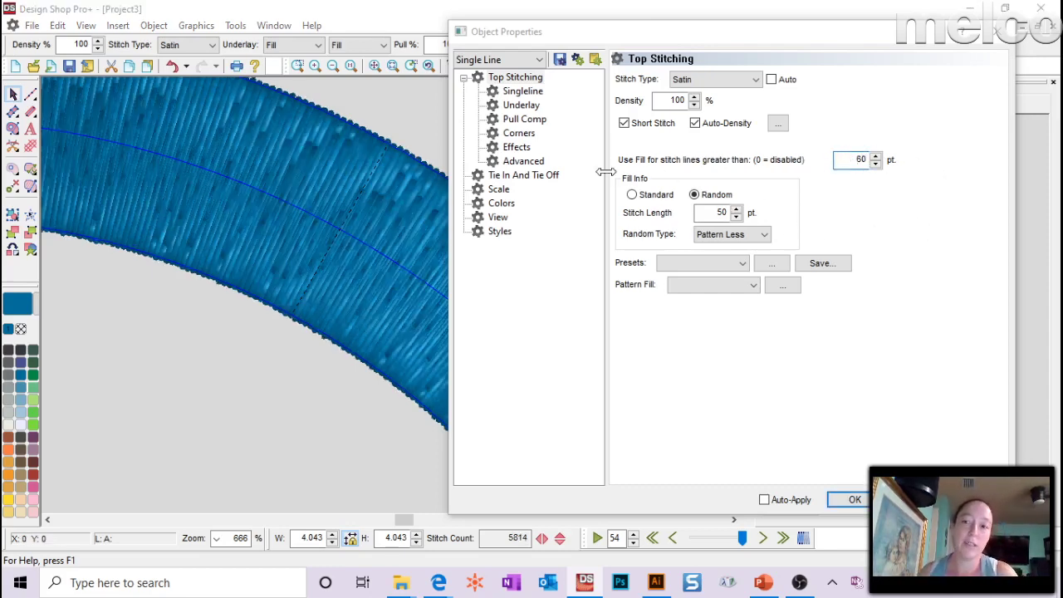
double_click(850, 159)
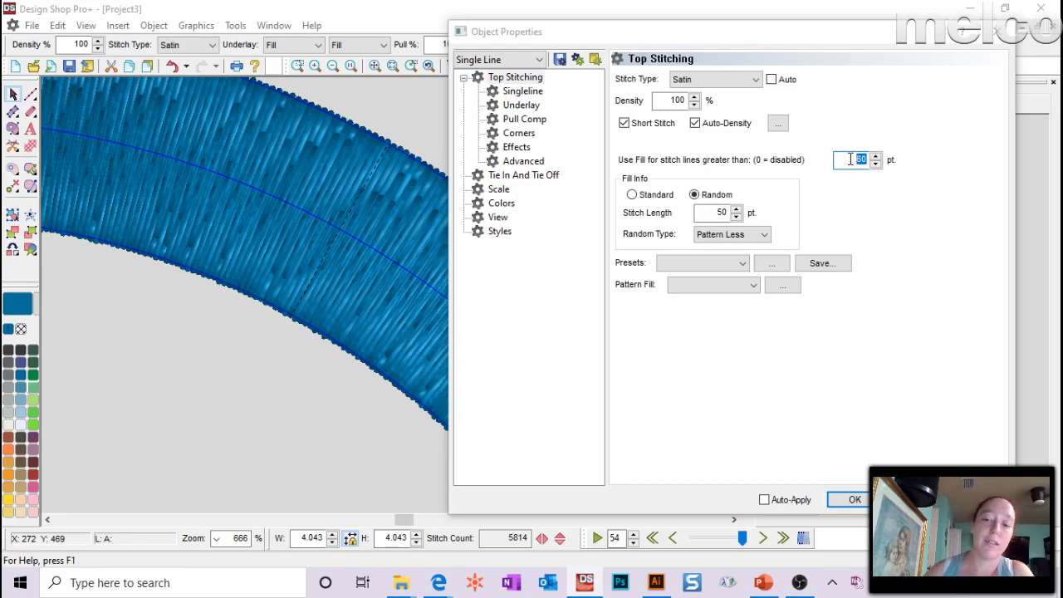
left_click(855, 499)
- Set the circle's satin line width back to 40
double_click(512, 43)
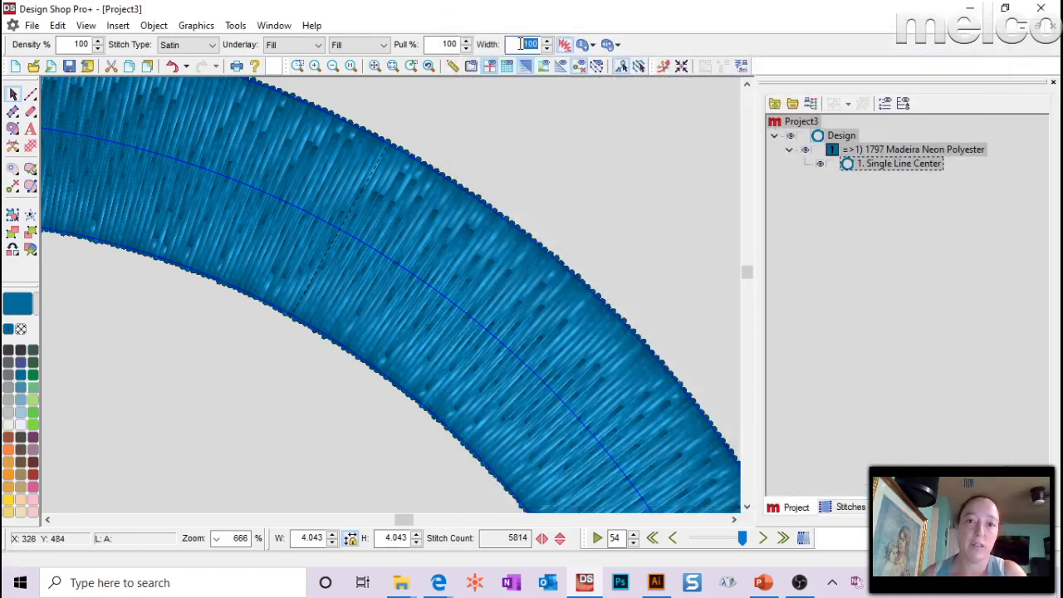
type("40")
key("Return")
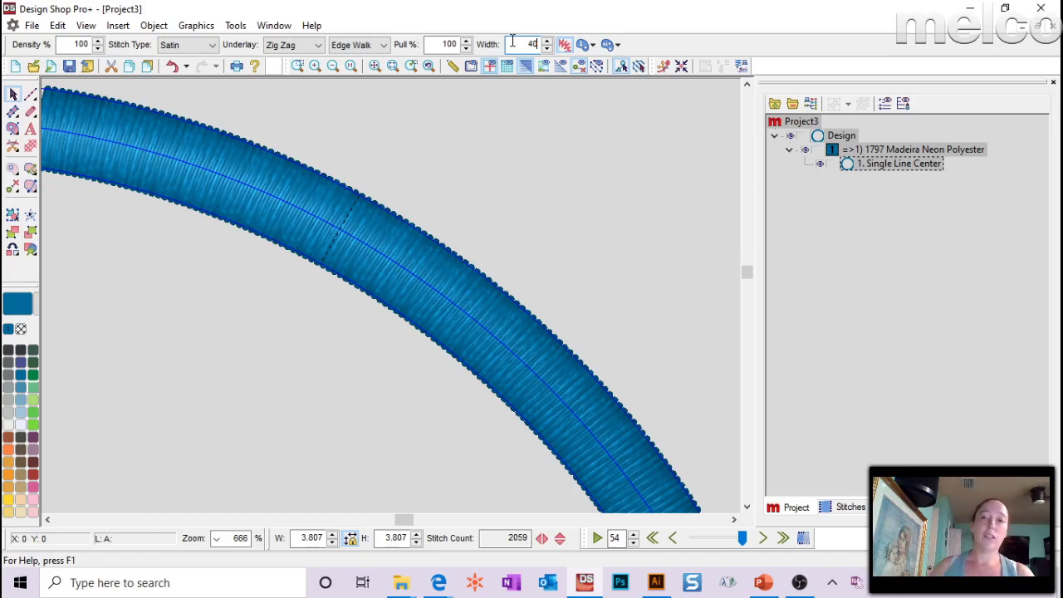
- Close the circle project and select the "Name" lettering in Project2
left_click(1052, 25)
left_click(570, 325)
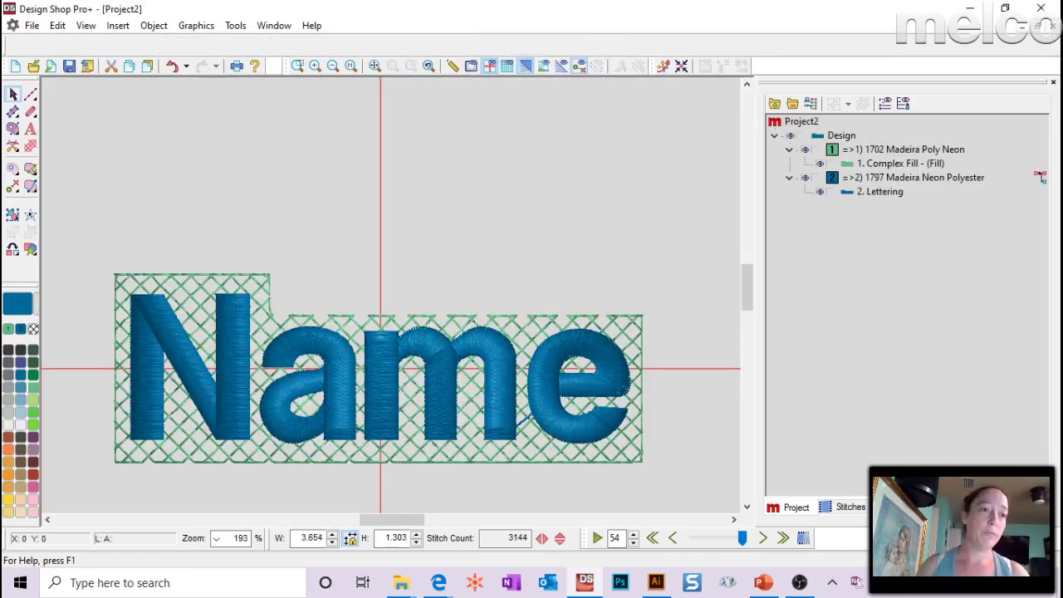
left_click(352, 357)
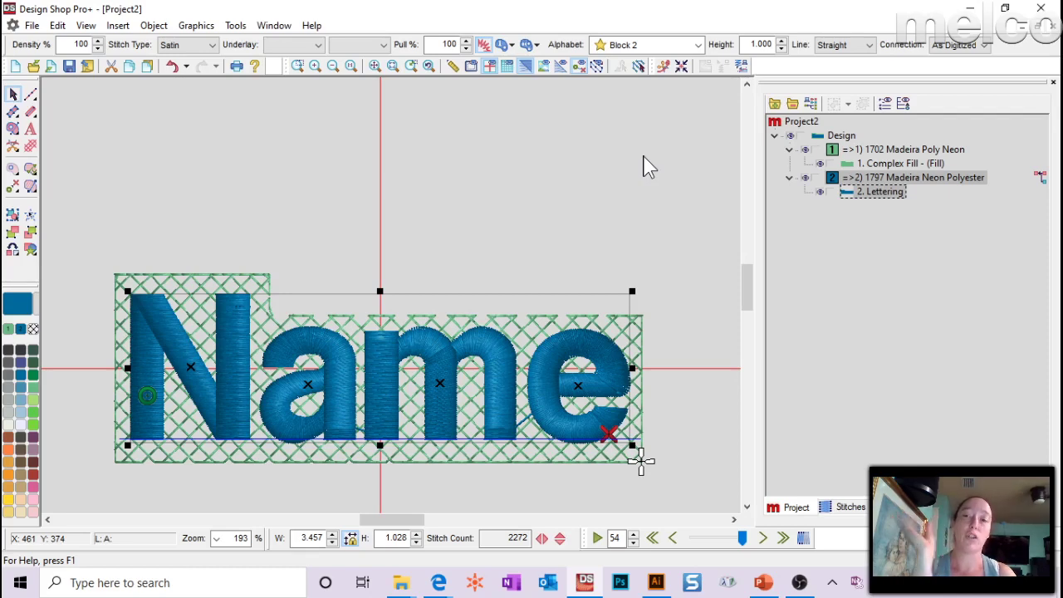
- Examine the satin columns of the letter N up close and the lettering's pull compensation settings
left_click(297, 65)
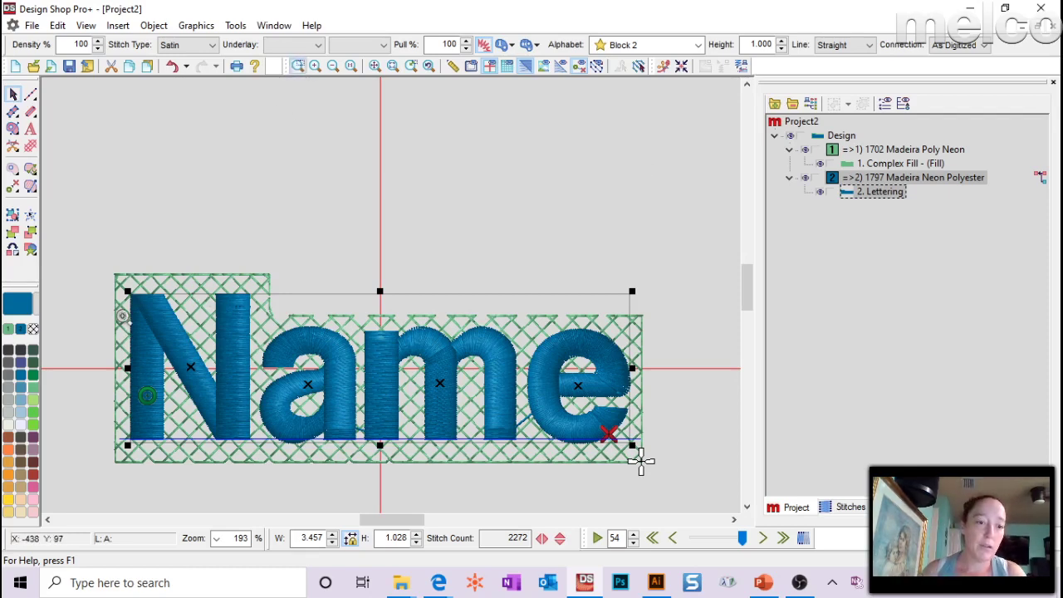
left_click_drag(120, 315, 195, 403)
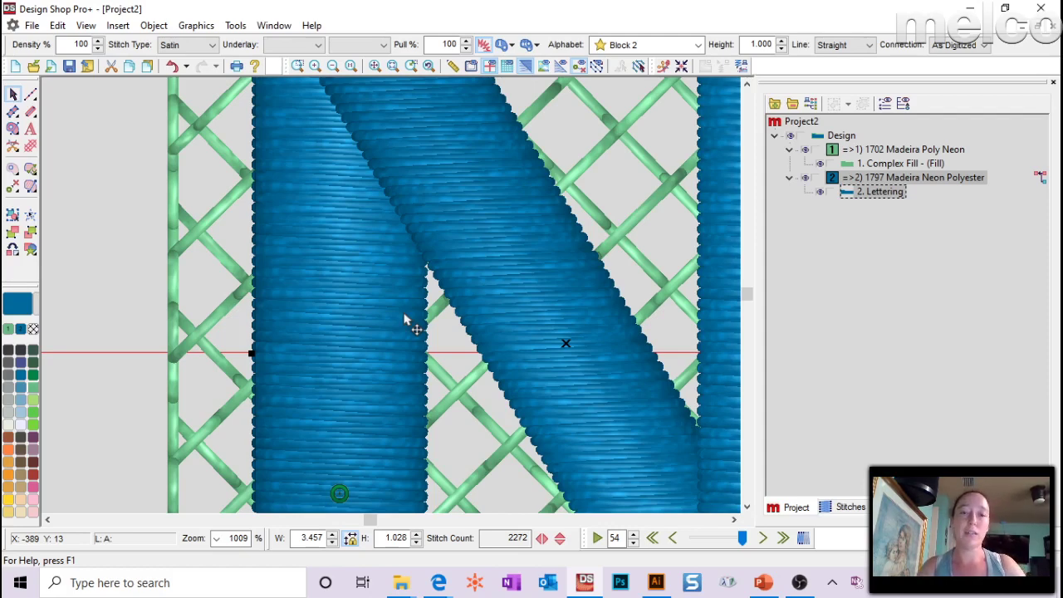
left_click(376, 66)
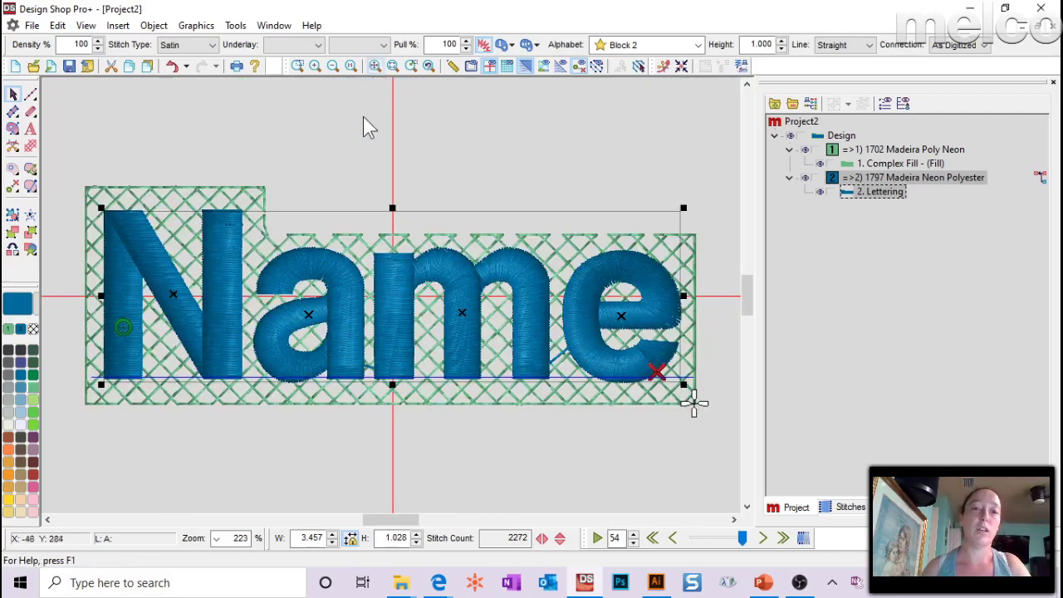
double_click(456, 226)
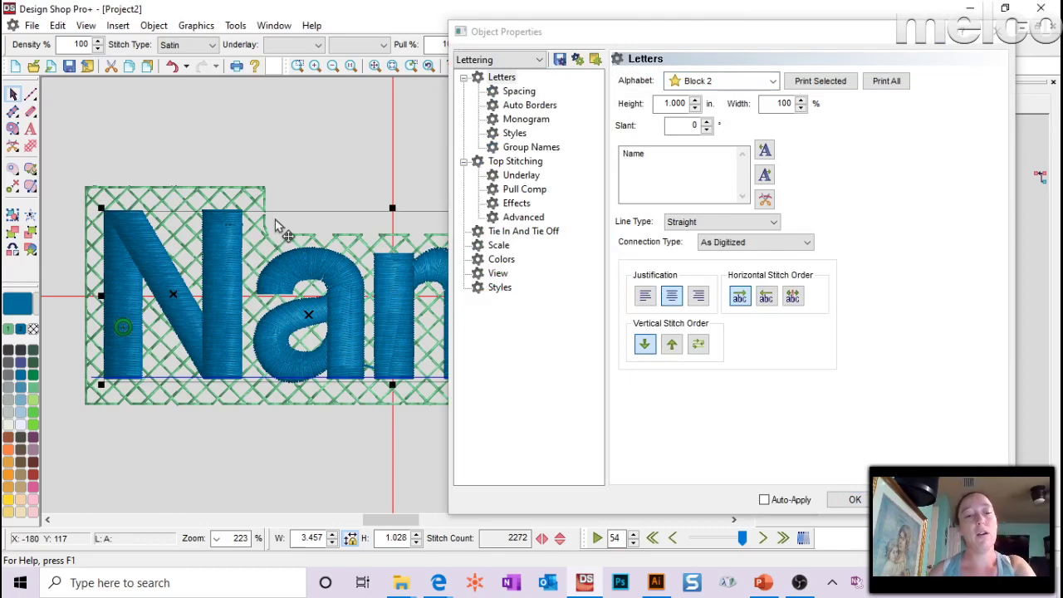
left_click(524, 190)
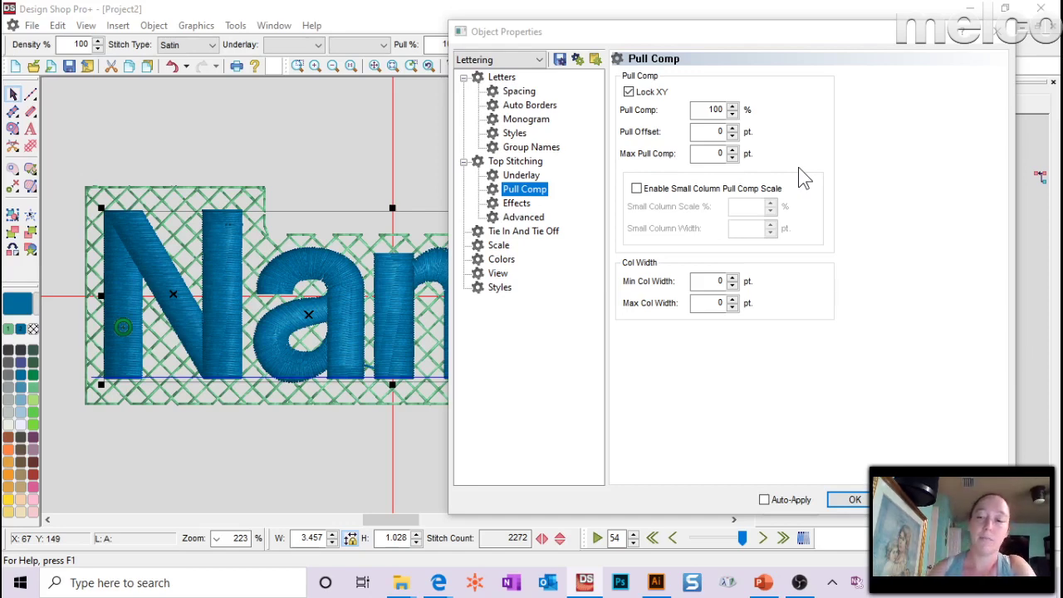
left_click(855, 499)
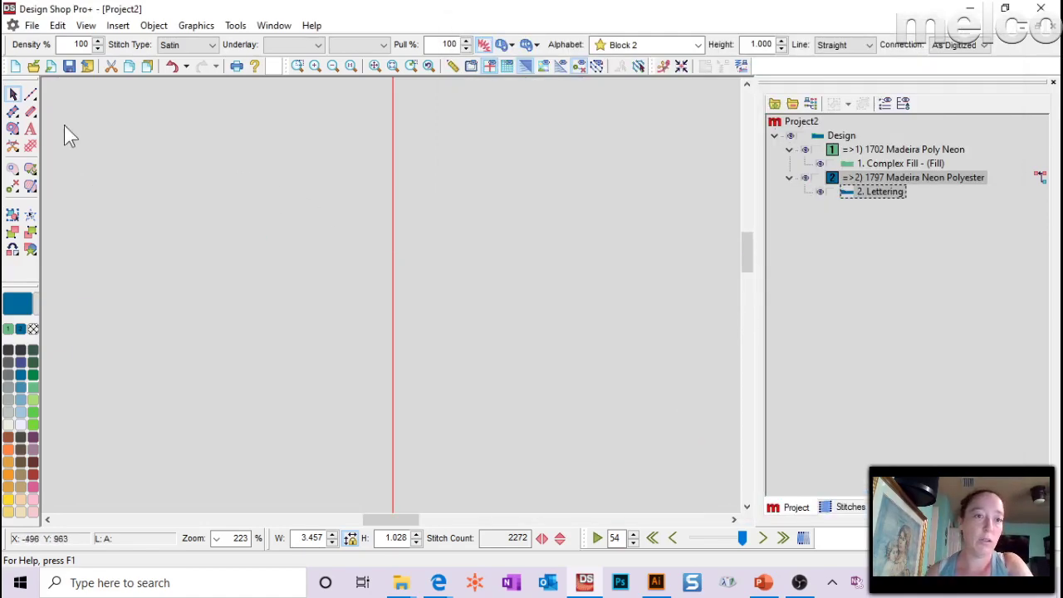
- Draw a rectangular complex fill about 2.03 by 1.83 in in the empty area above the lettering
left_click(13, 128)
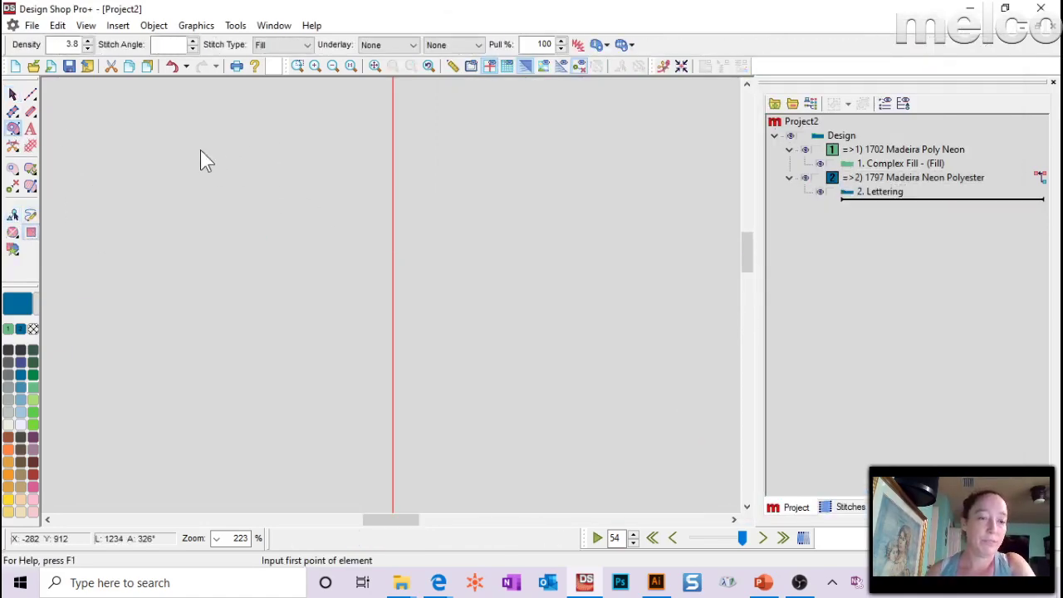
left_click(187, 123)
left_click(526, 430)
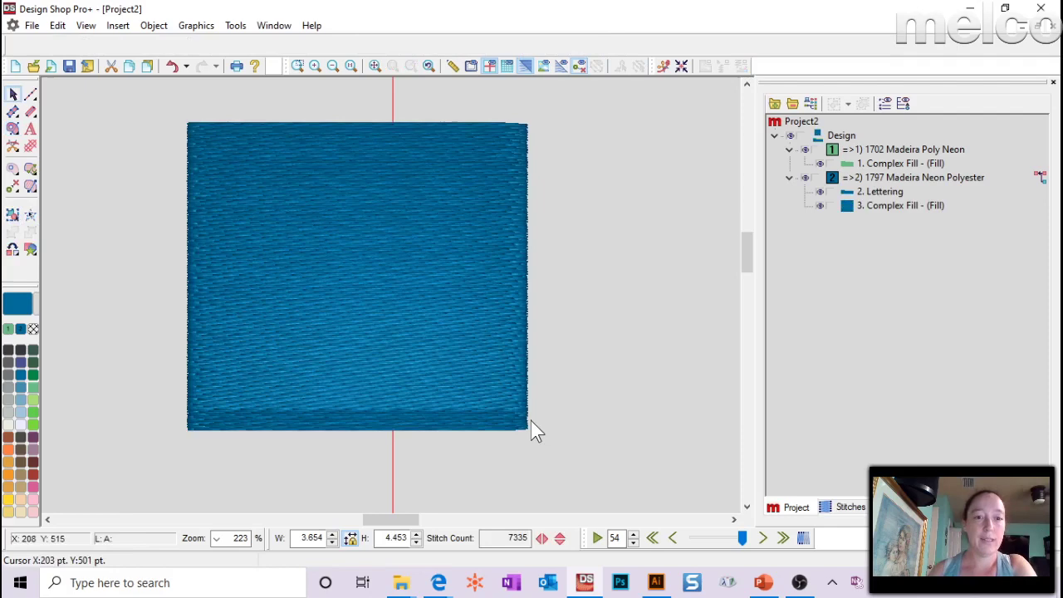
- Give the rectangular fill a diagonal stitch direction, at a stitch angle of about 61°
left_click(874, 204)
left_click(30, 186)
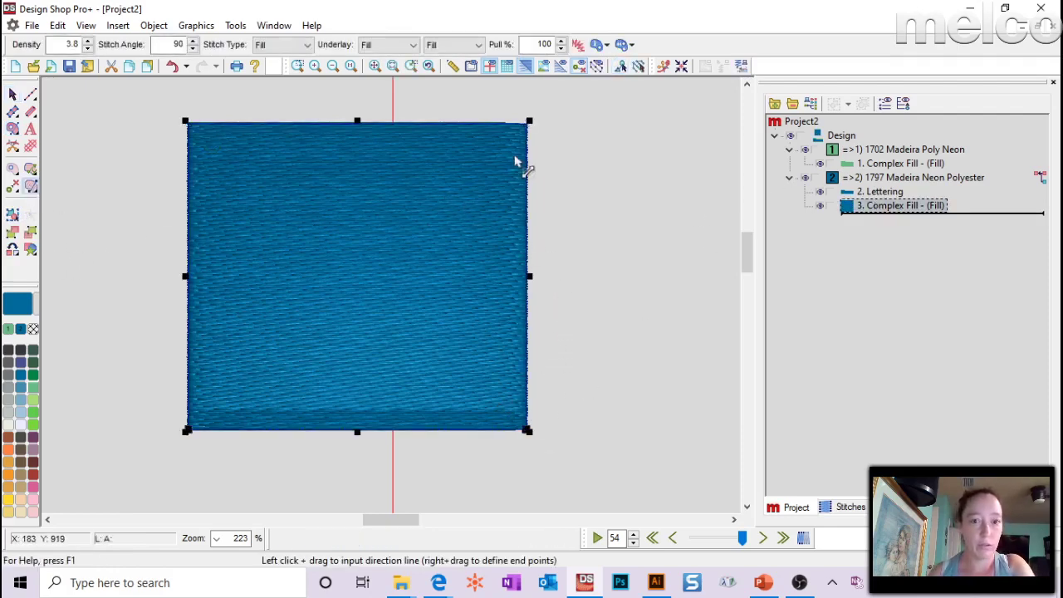
mouse_move(530, 431)
left_mouse_down()
mouse_move(549, 272)
mouse_move(526, 240)
left_mouse_up()
left_click(13, 94)
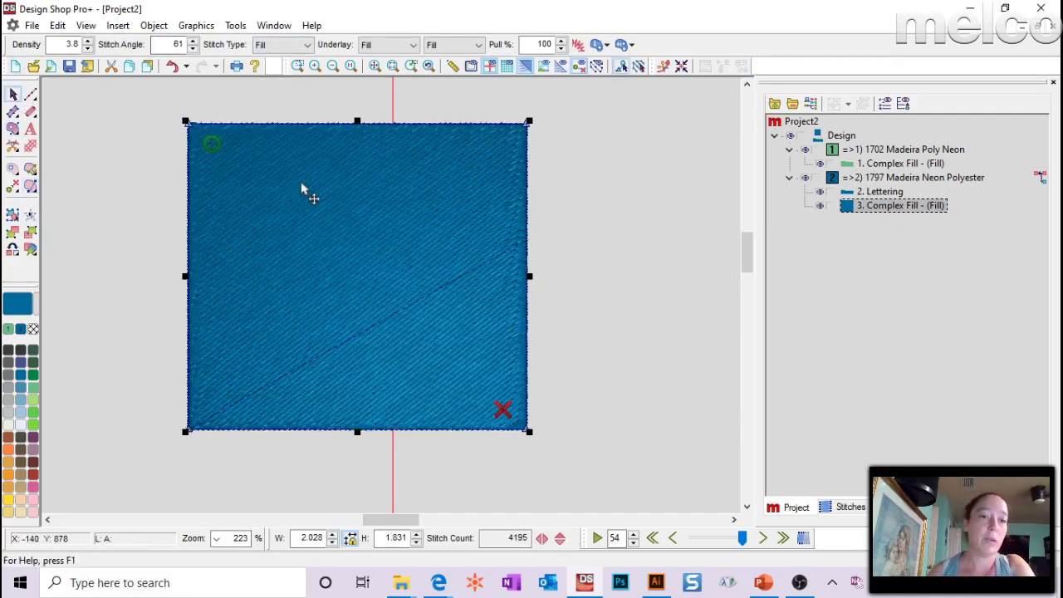
- Try a pull compensation of 120% on the rectangular fill and compare its stitches with the outline
double_click(304, 190)
left_click_drag(605, 40, 758, 49)
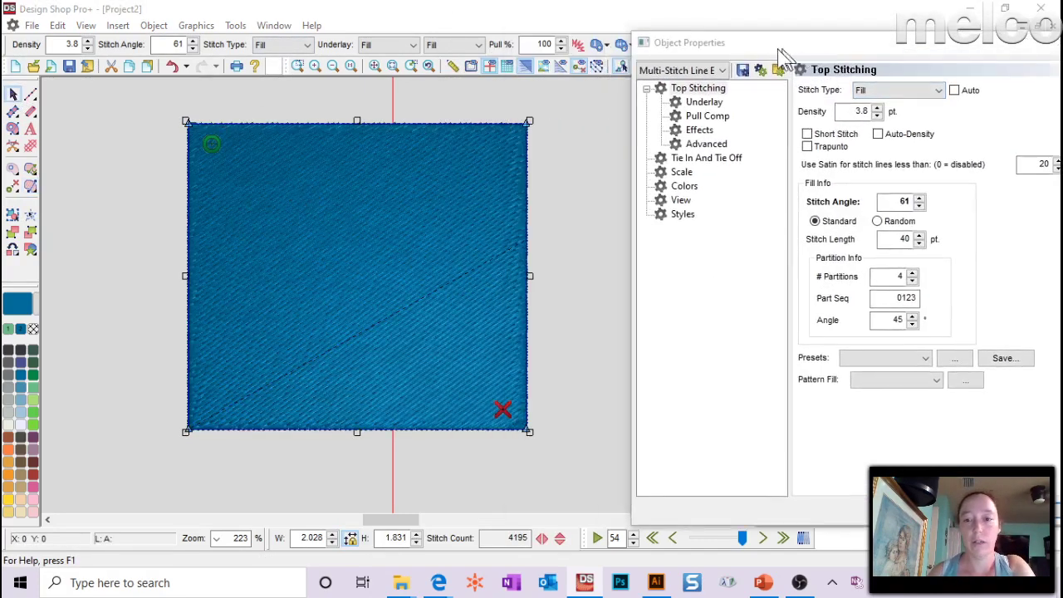
left_click(677, 113)
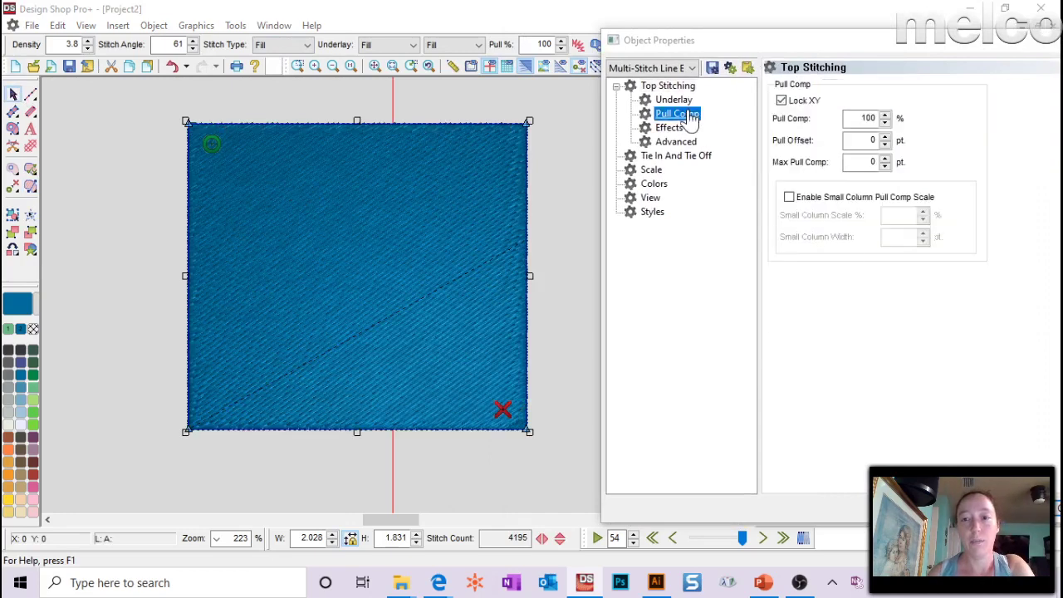
double_click(867, 118)
type("120")
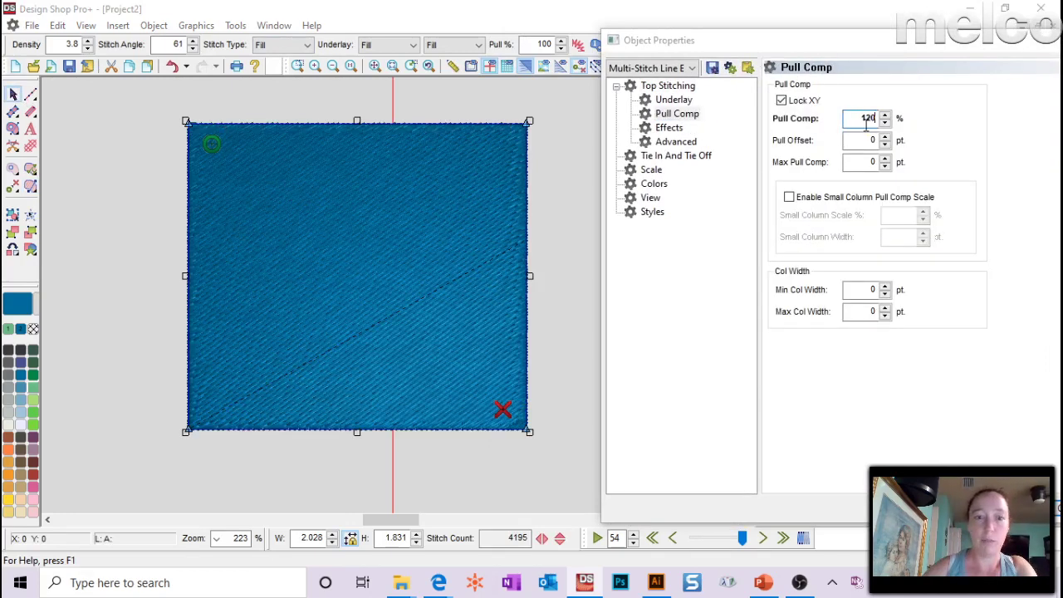
left_click(508, 464)
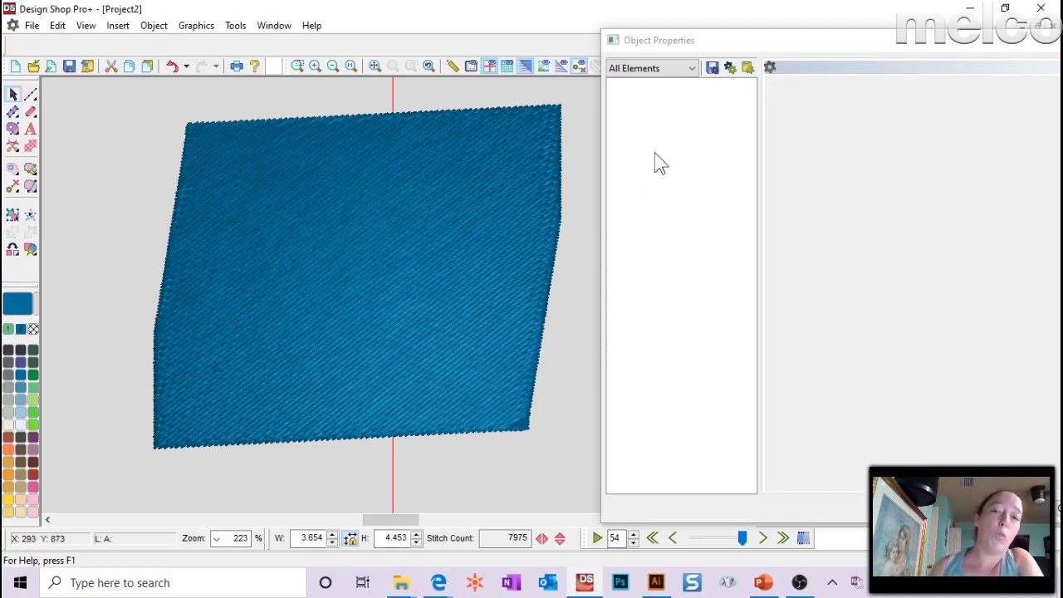
left_click(418, 205)
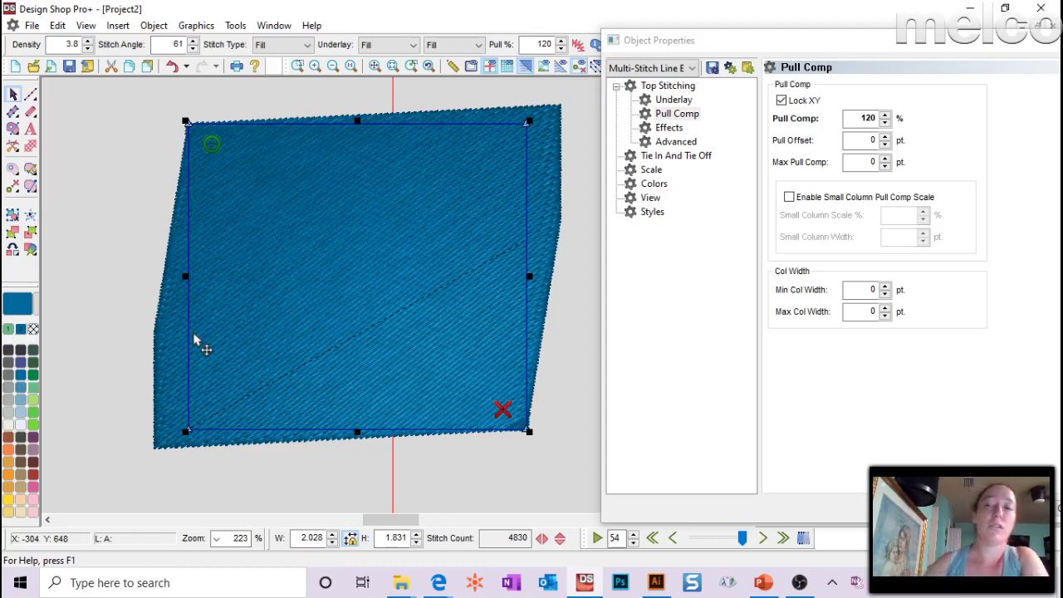
- Restore the rectangular fill's pull compensation to 100%
double_click(864, 118)
type("100")
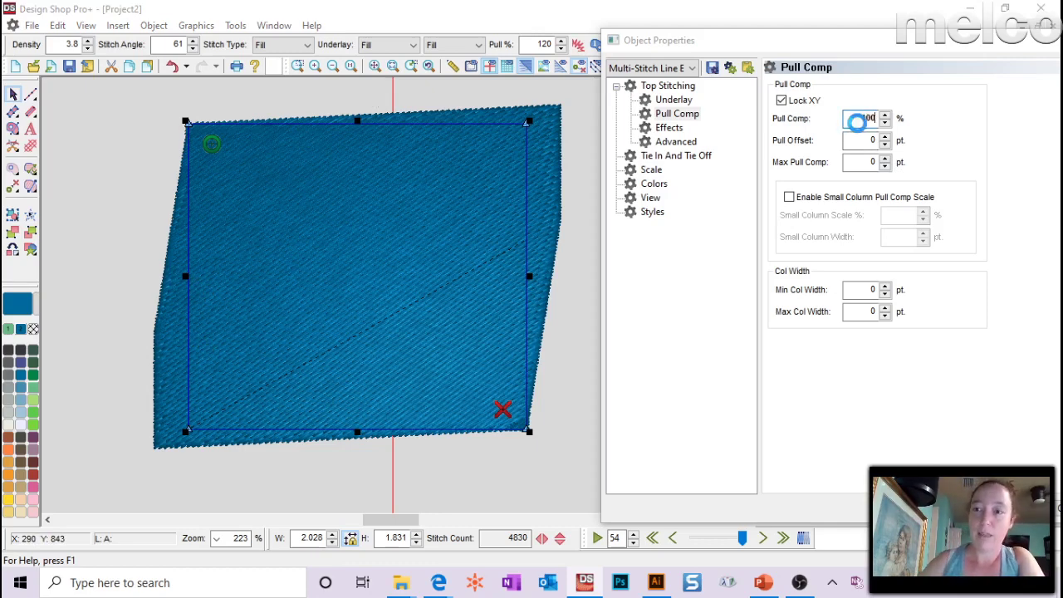
key("Return")
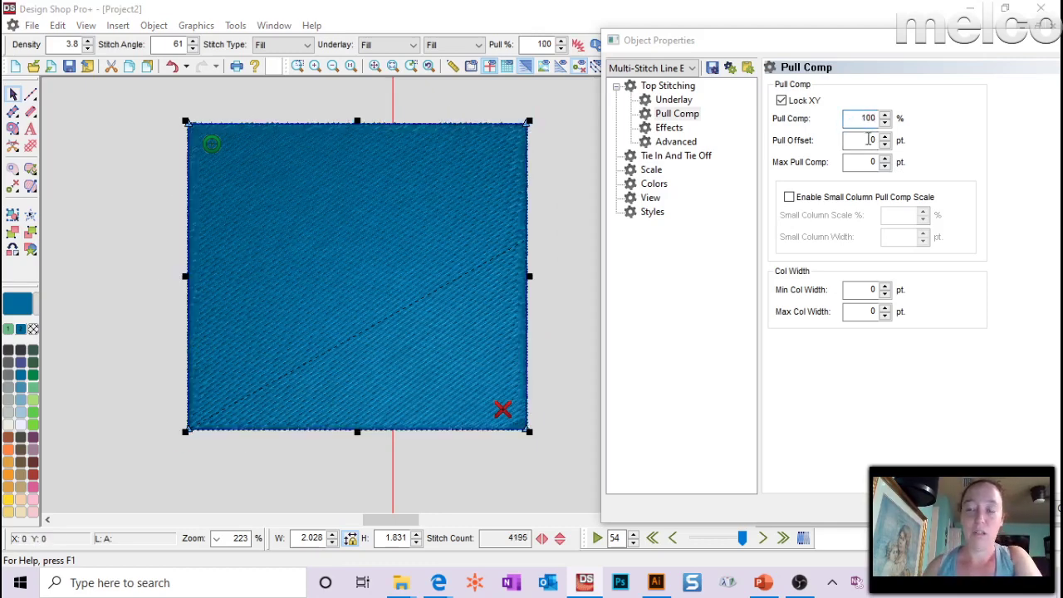
- Try a pull offset of 15 pt on the rectangular fill
left_click(872, 141)
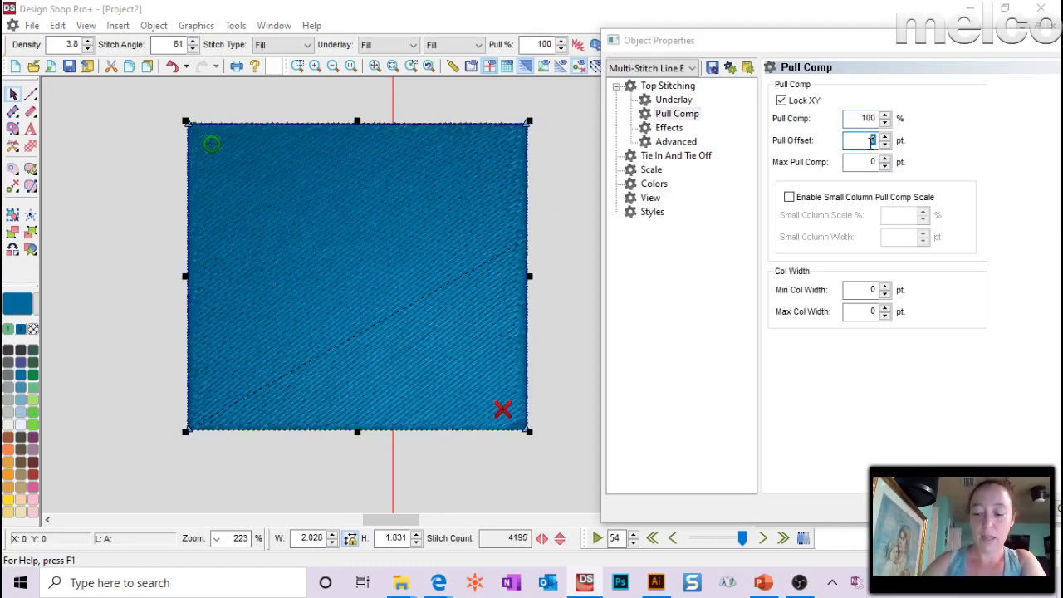
type("1")
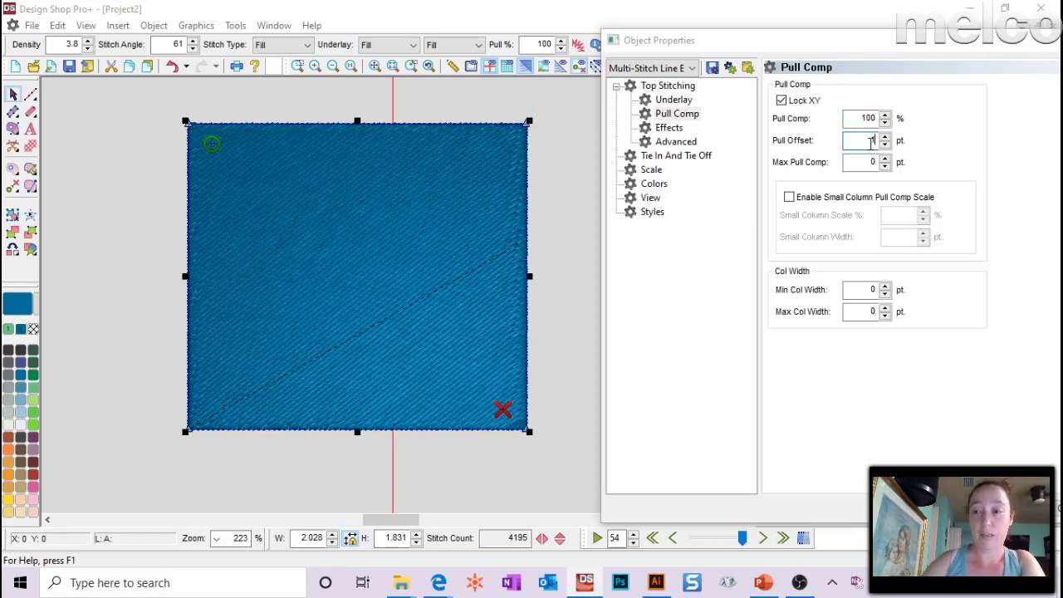
type("15")
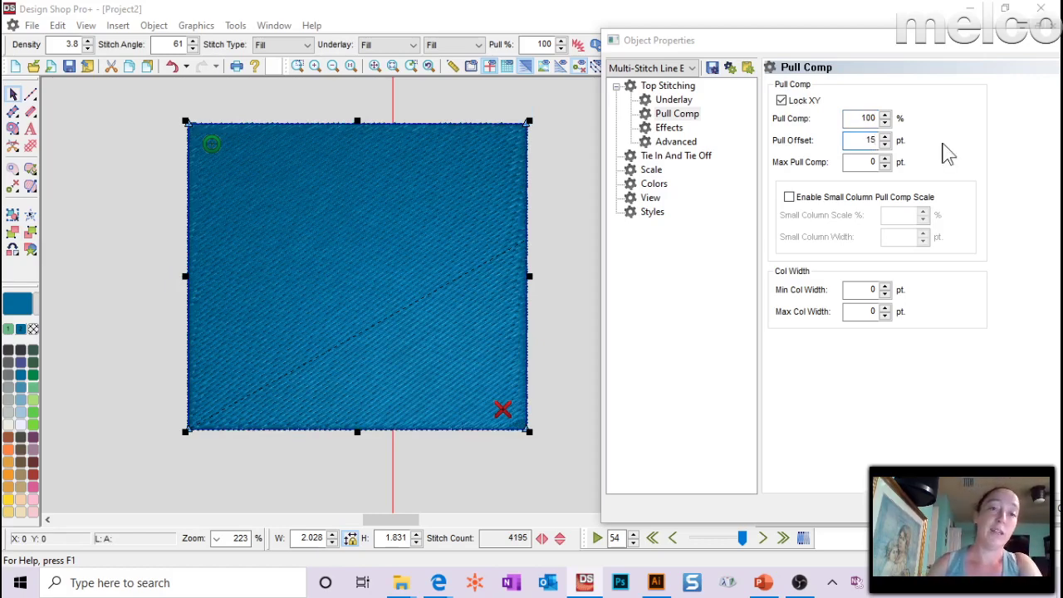
key("Return")
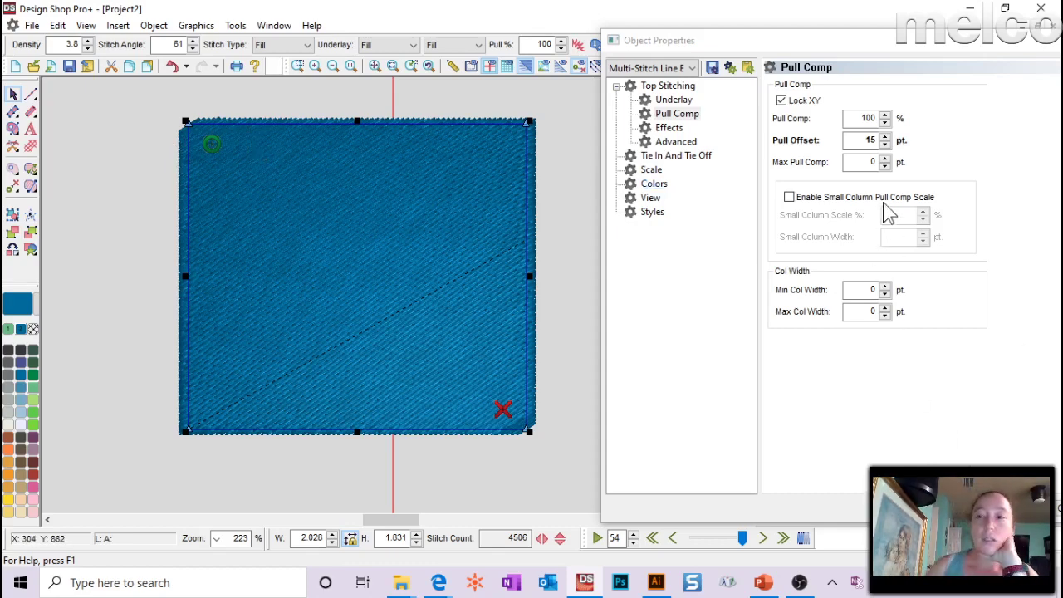
- Set the rectangular fill's pull offset to 3 pt and accept the properties
left_click(871, 139)
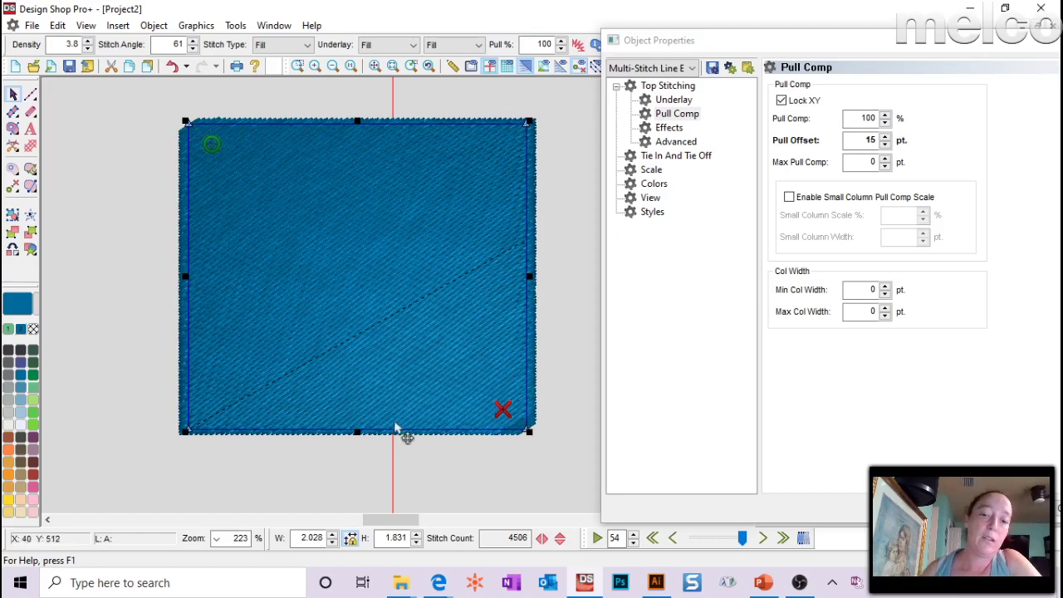
double_click(871, 140)
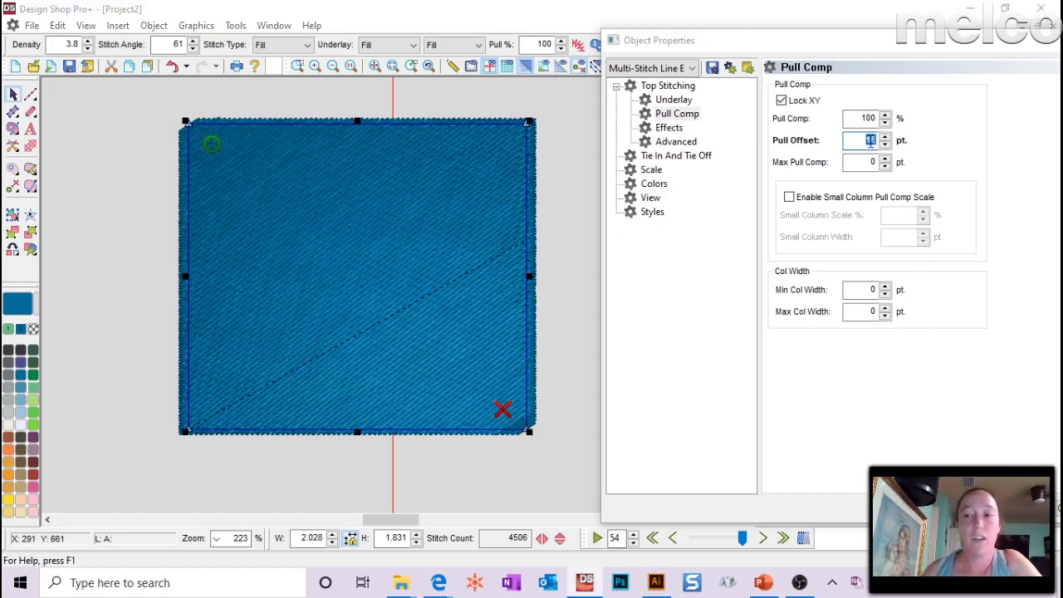
type("1")
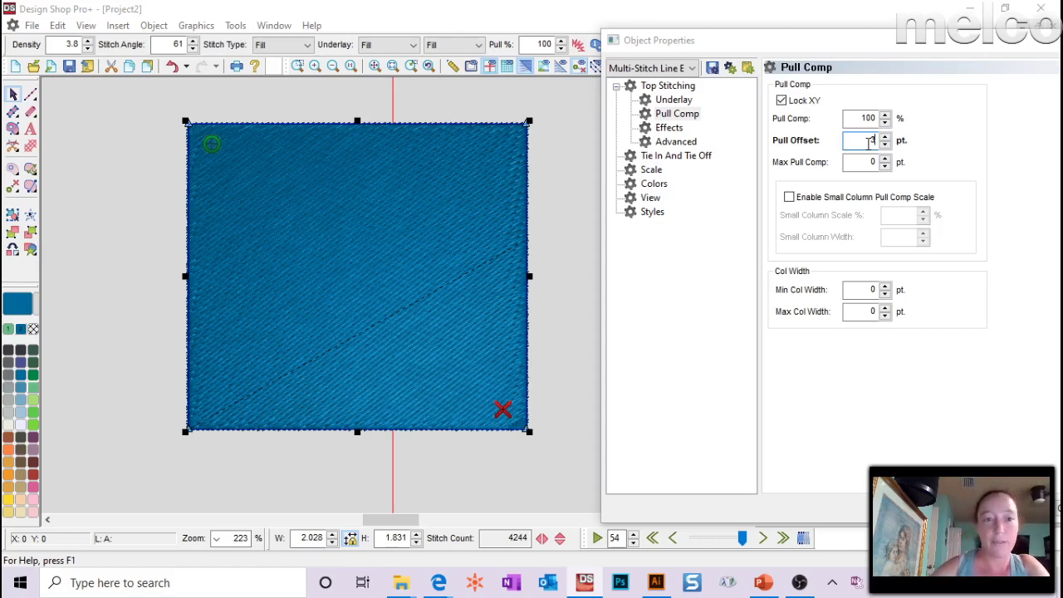
type("3")
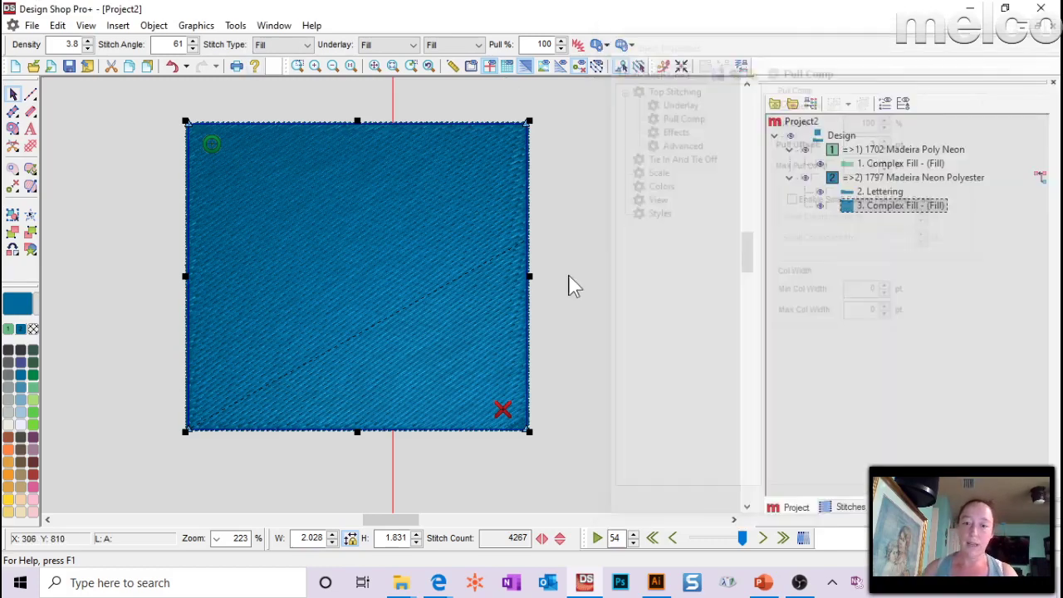
- Draw a single-line satin circle about 1.38 in across in the empty area above the rectangular fill
left_click(848, 180)
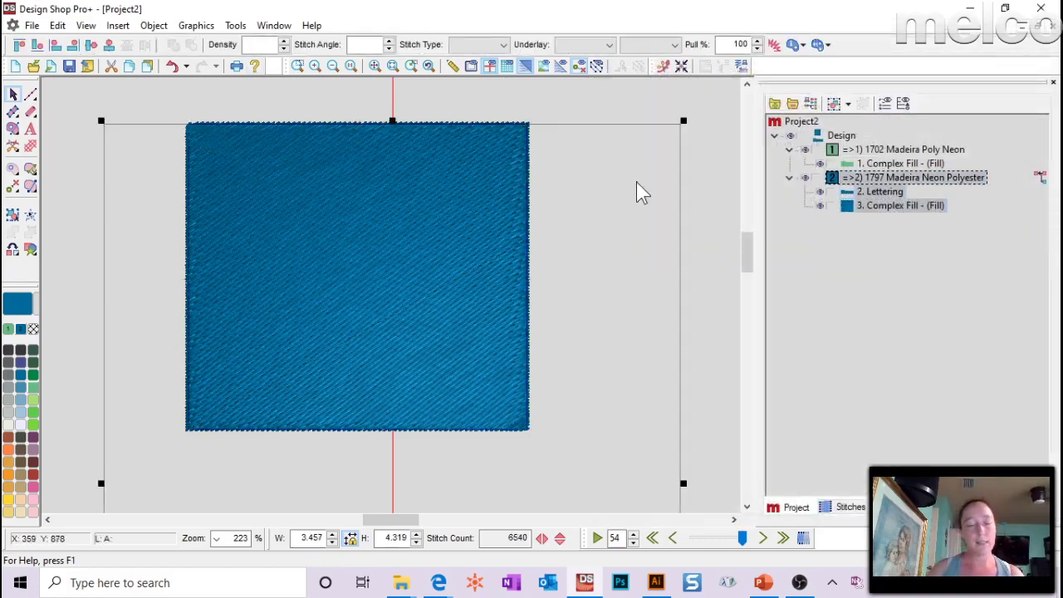
scroll(470, 258, "up", 6)
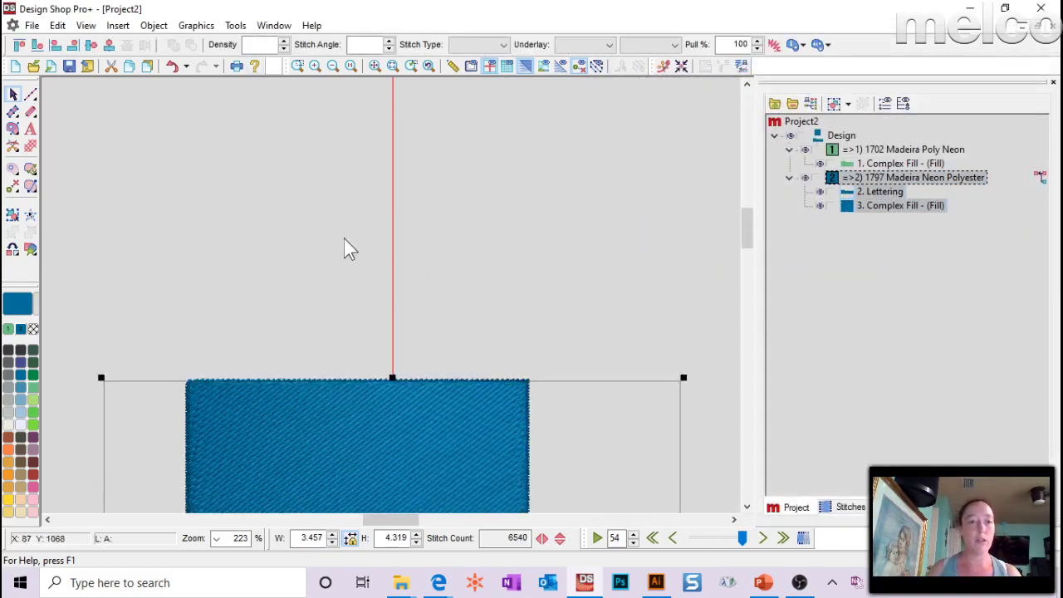
left_click(31, 113)
left_click(13, 232)
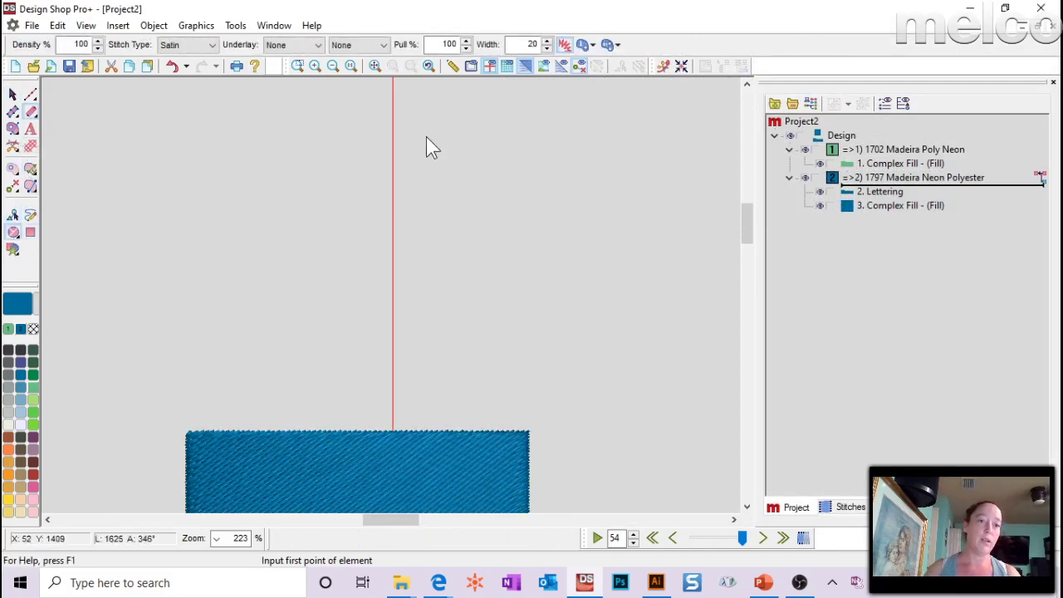
left_click(398, 130)
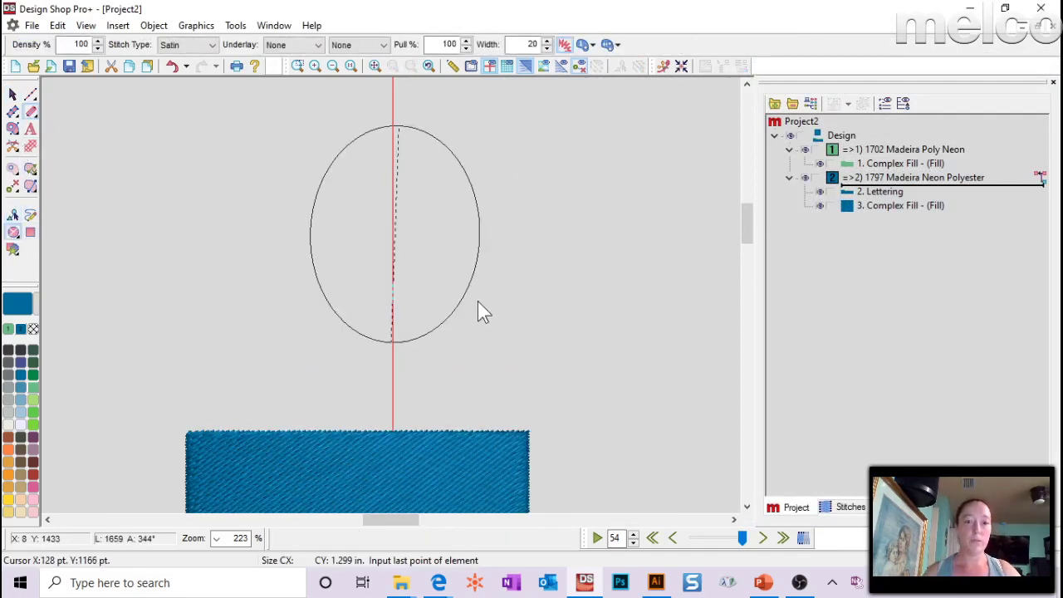
left_click(544, 306)
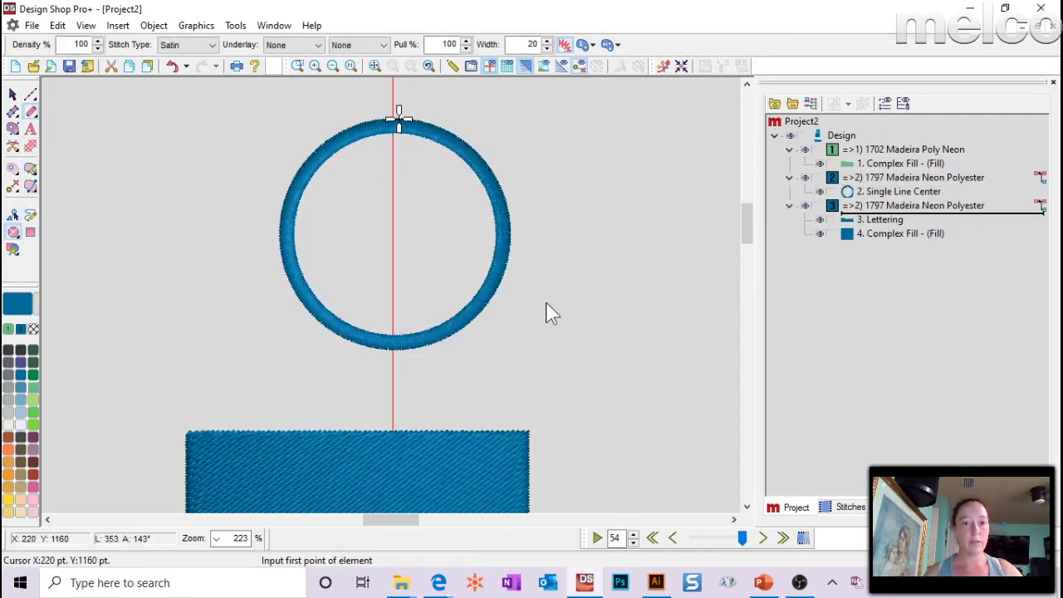
- Duplicate the satin circle and convert the first copy in the stitch order into a complex fill
left_click(862, 195)
left_click_drag(851, 201, 851, 206)
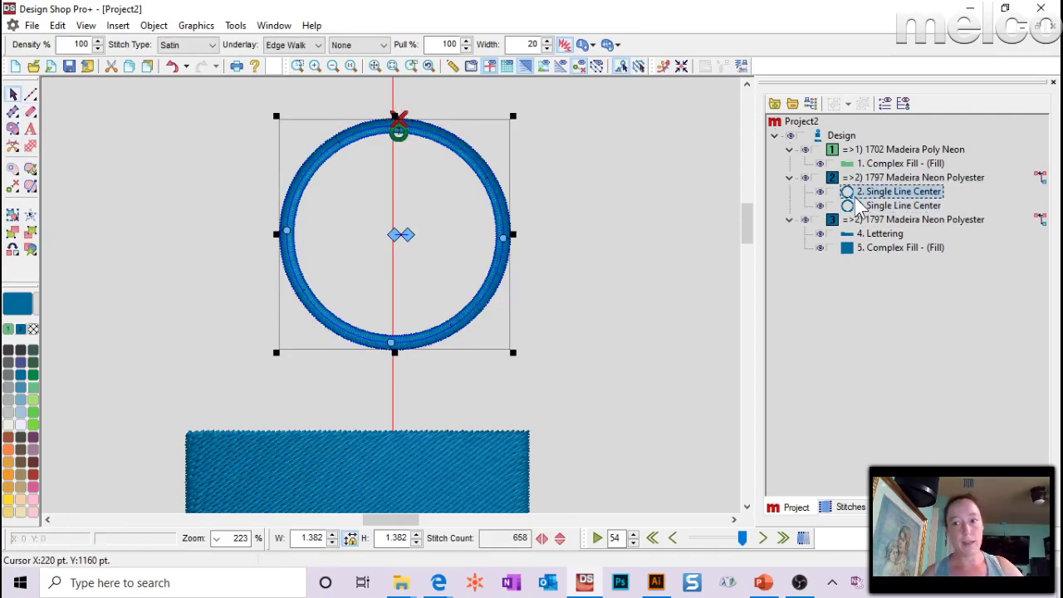
left_click(13, 129)
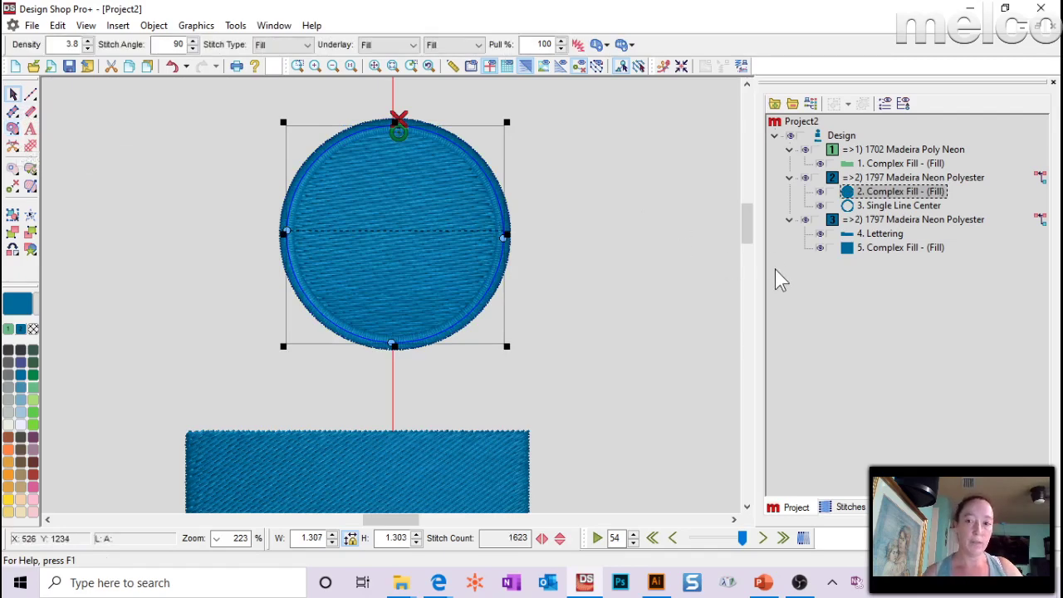
- Set the circular fill's pull compensation to 80%
double_click(544, 45)
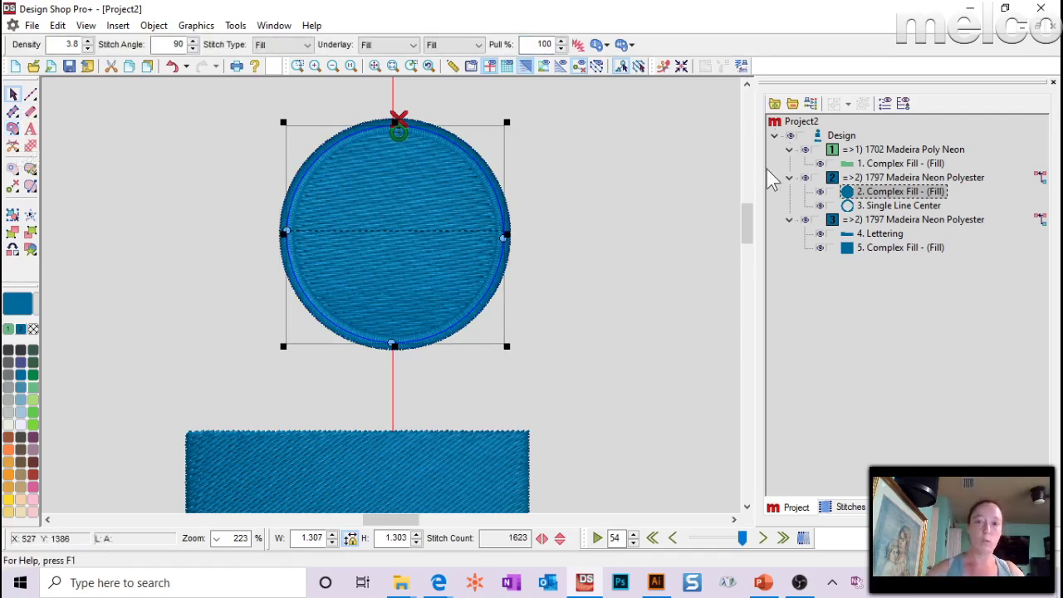
left_click(537, 45)
double_click(537, 45)
type("80")
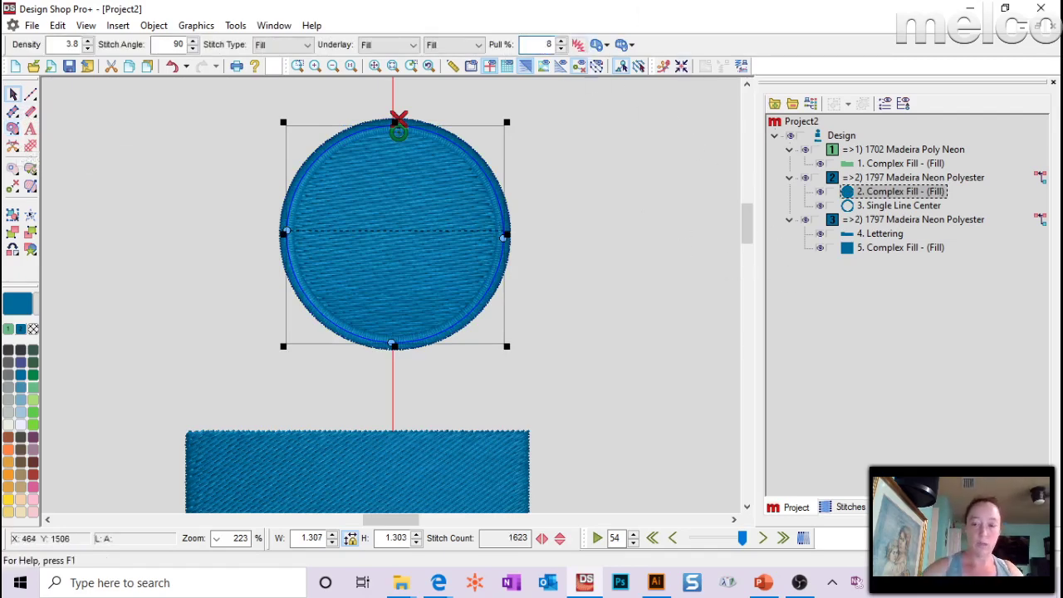
key("Return")
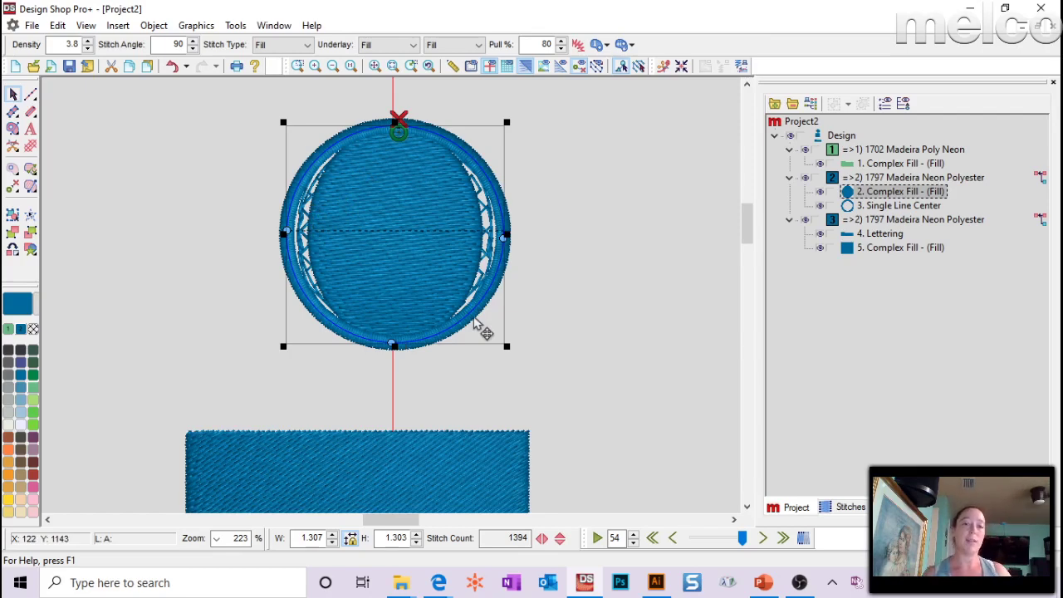
- Increase the circular fill's pull offset enough to close the gaps along its satin border, accept the properties and deselect it
double_click(868, 192)
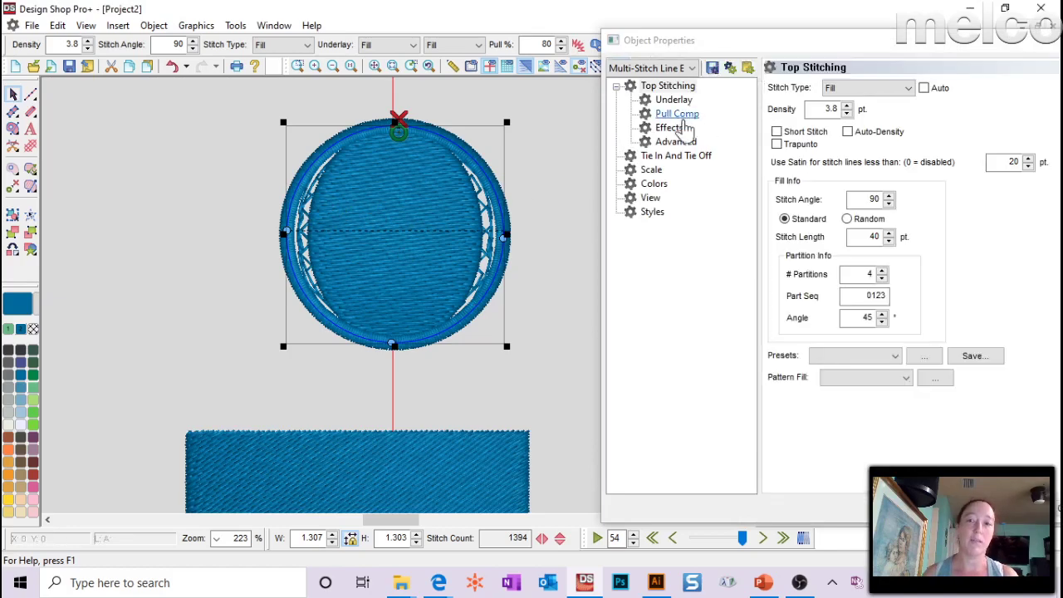
left_click(676, 113)
double_click(872, 140)
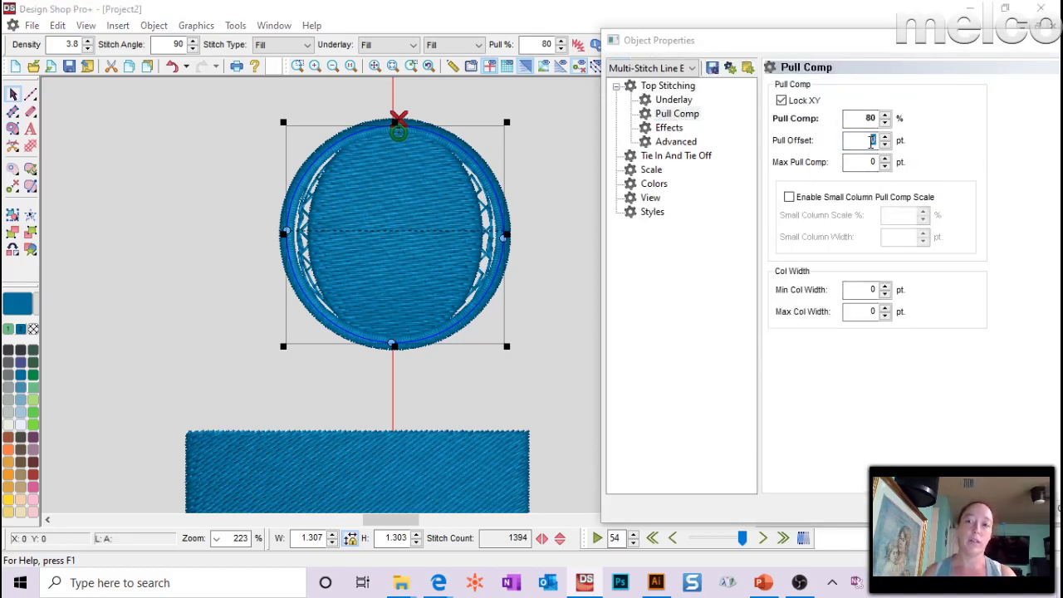
key("BackSpace")
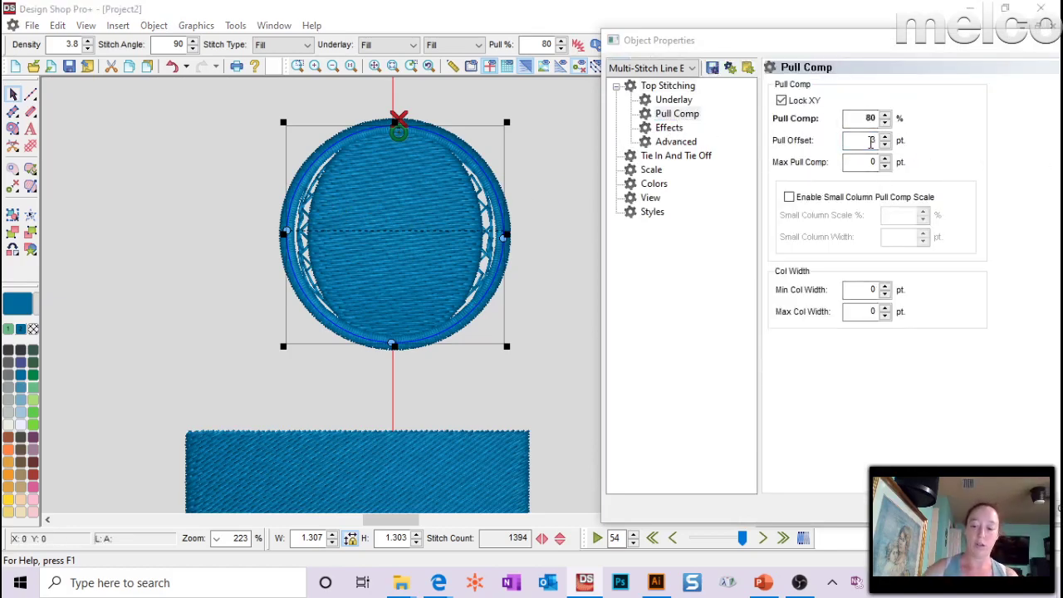
type("3")
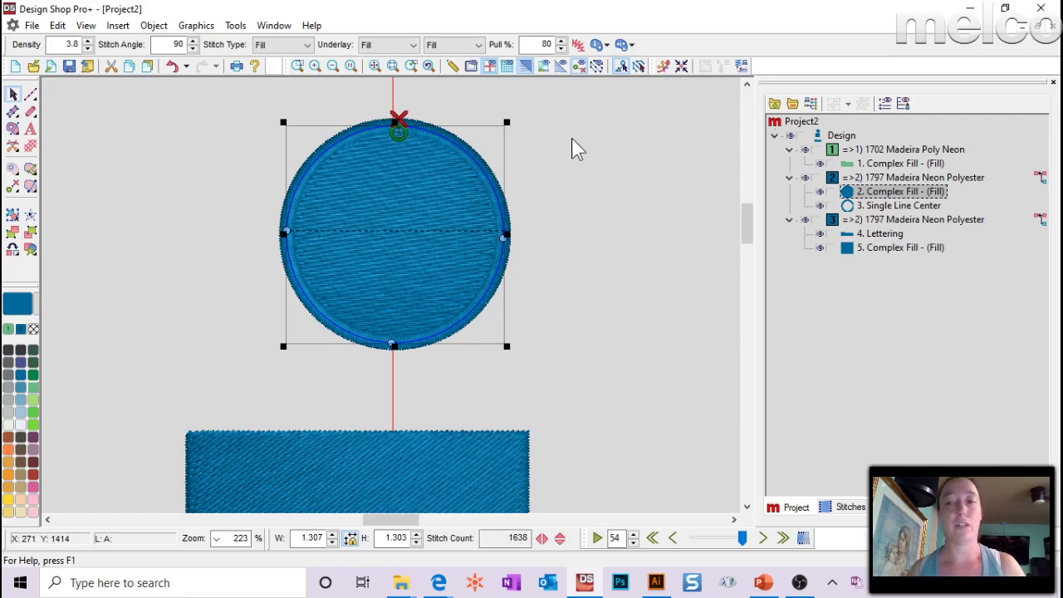
left_click(587, 162)
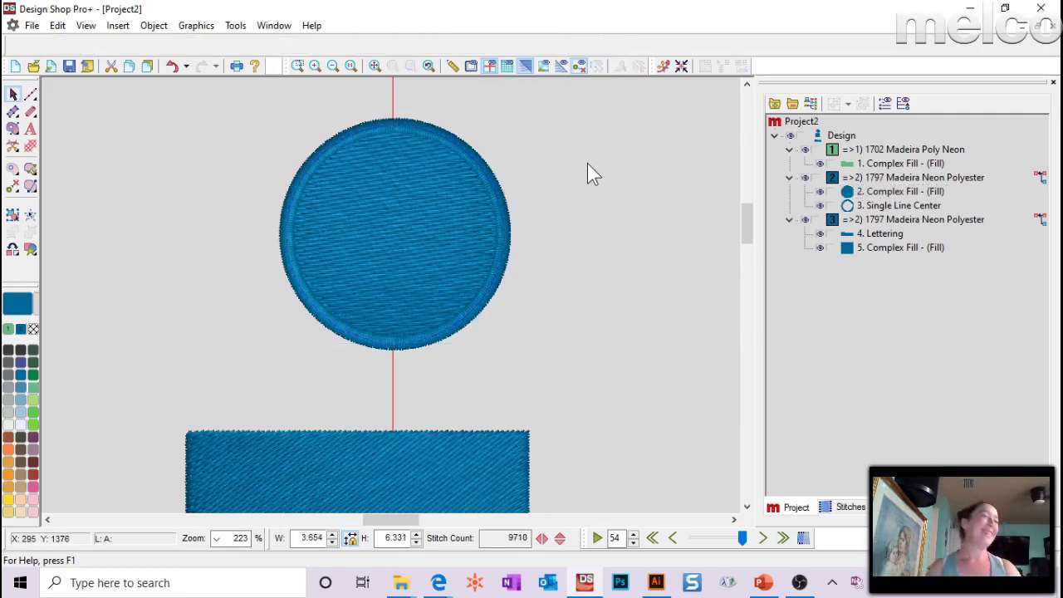